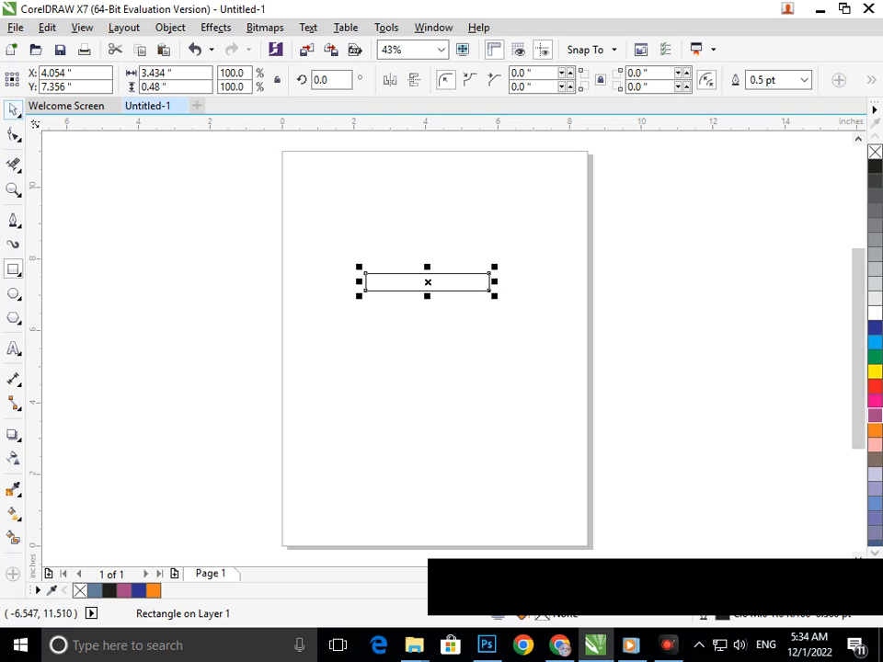
Skew the rectangle vertically so its right end slopes down, forming a slanted bar
click(483, 287)
drag(495, 282, 488, 327)
click(473, 384)
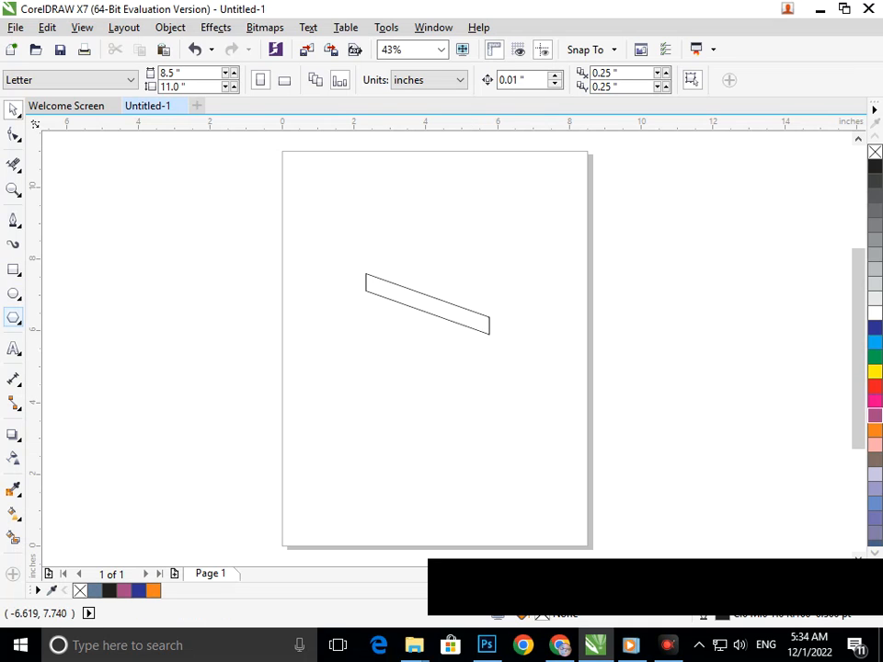
Draw a polygon about 2.01 by 1.91 in below the bar's left end and set it to 3 sides
click(14, 318)
drag(313, 333, 392, 385)
click(460, 81)
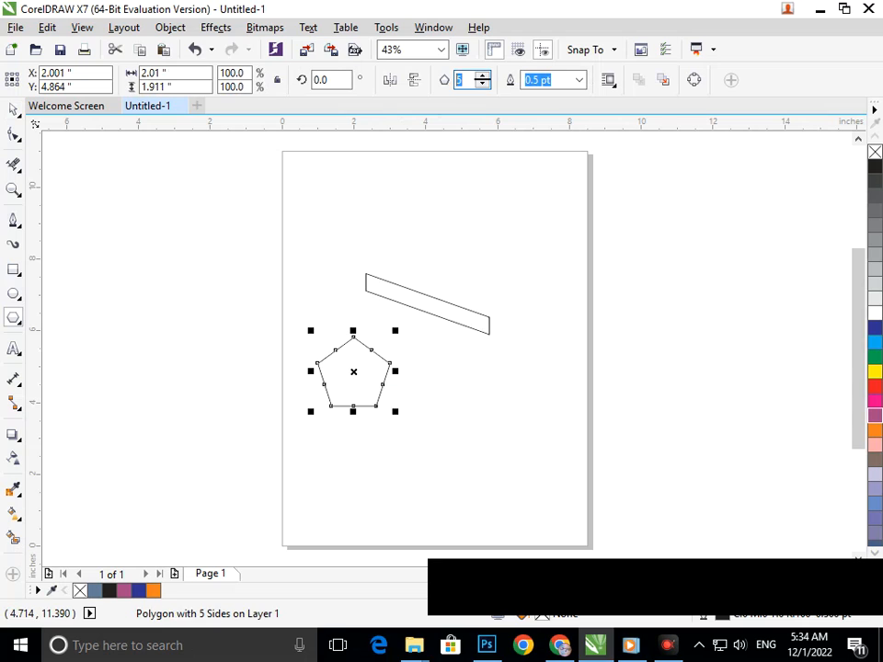
key(Return)
Rotate the triangle to about 269.2° so it points right and place it at the bar's lower right end
click(14, 108)
click(378, 379)
drag(394, 408, 550, 379)
click(500, 377)
click(421, 242)
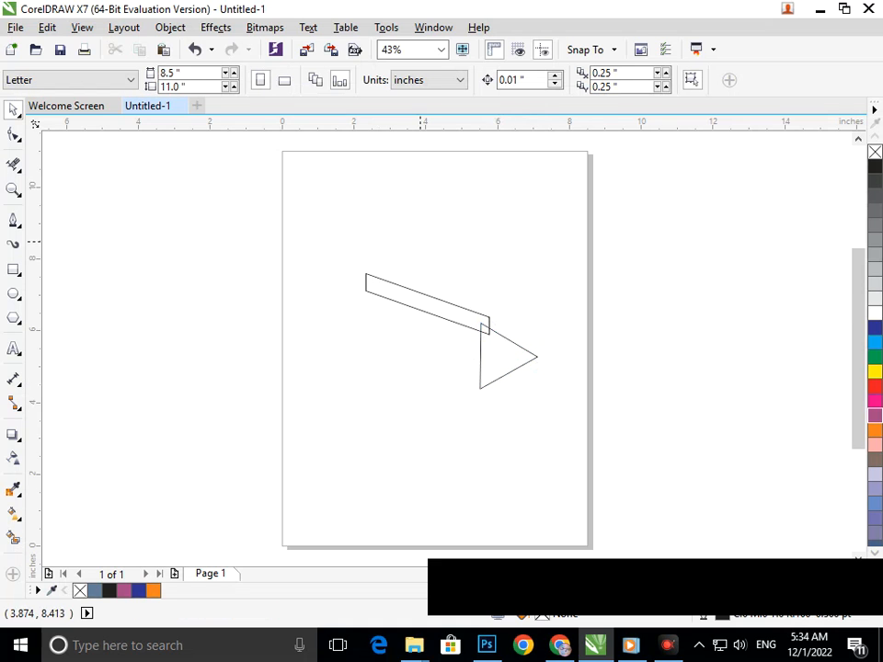
Rotate the triangle to about 281.6° and shift it so its upper edge continues the bar's upper edge
scroll(497, 313, up, 4)
drag(486, 434, 496, 391)
click(487, 409)
scroll(475, 380, down, 2)
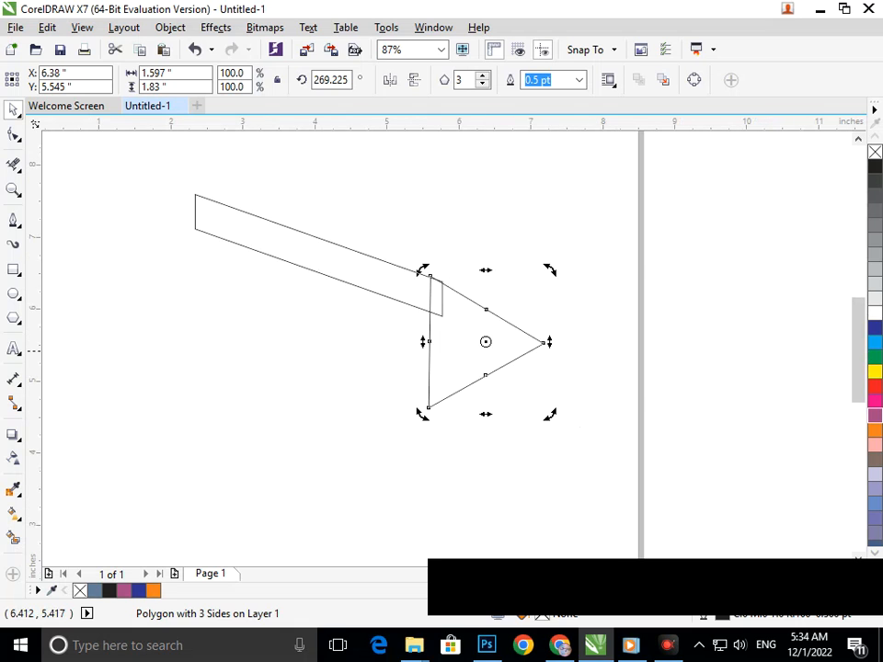
drag(550, 415, 565, 402)
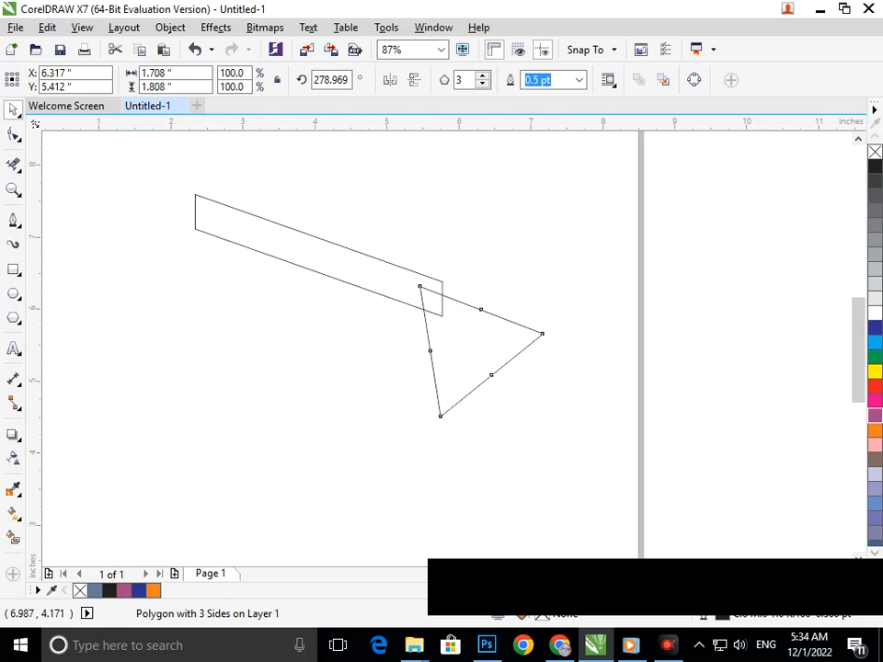
drag(488, 366, 497, 357)
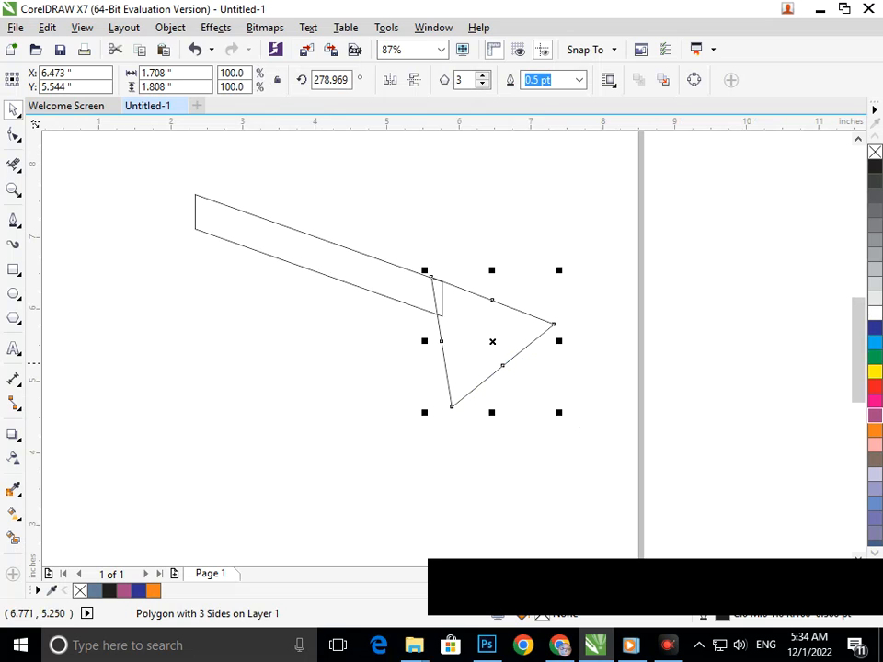
click(504, 340)
drag(551, 410, 567, 412)
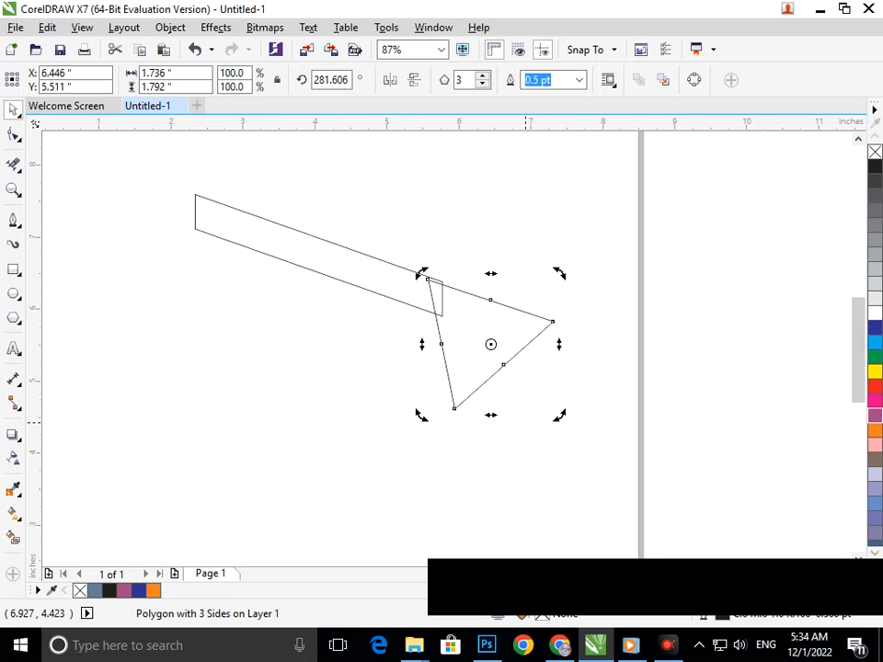
drag(496, 367, 490, 351)
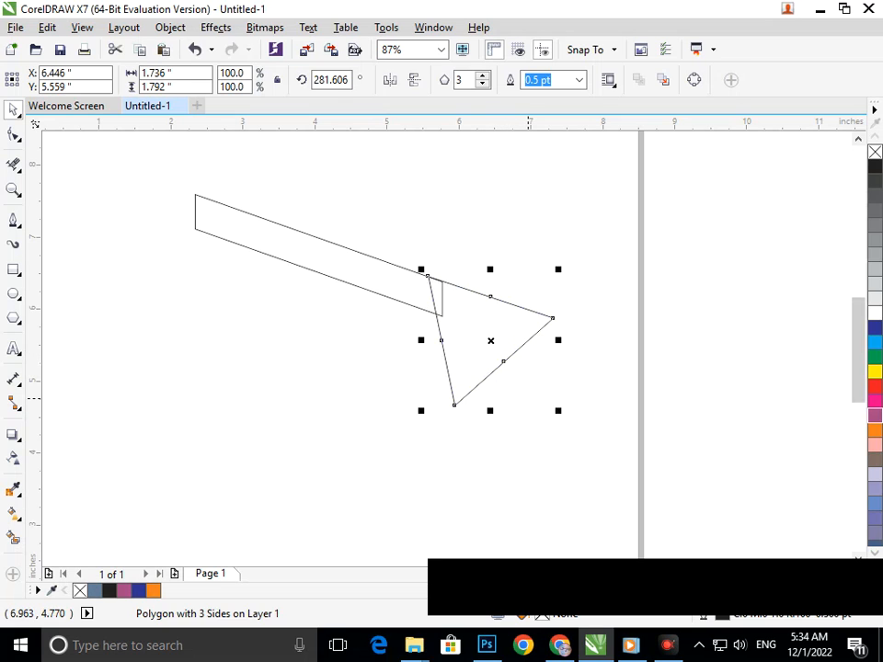
click(455, 356)
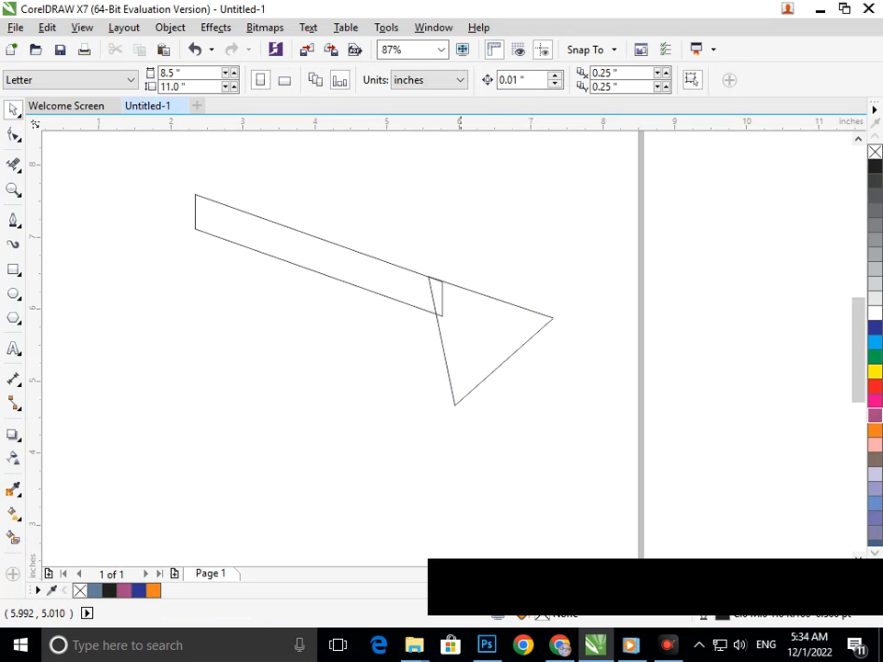
click(454, 405)
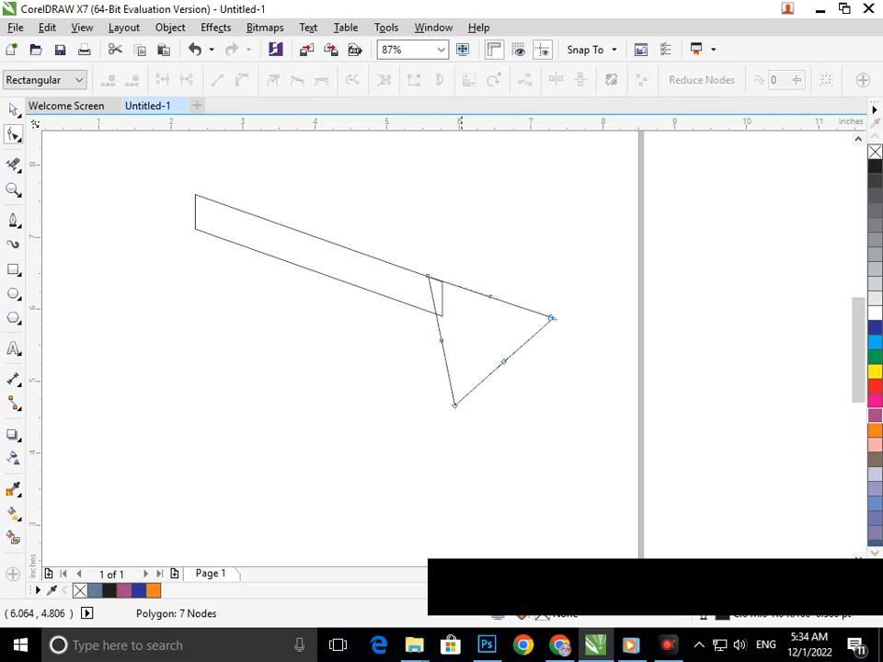
mouse_move(453, 401)
mouse_down()
mouse_move(431, 394)
mouse_move(443, 394)
mouse_up()
key(ctrl+z)
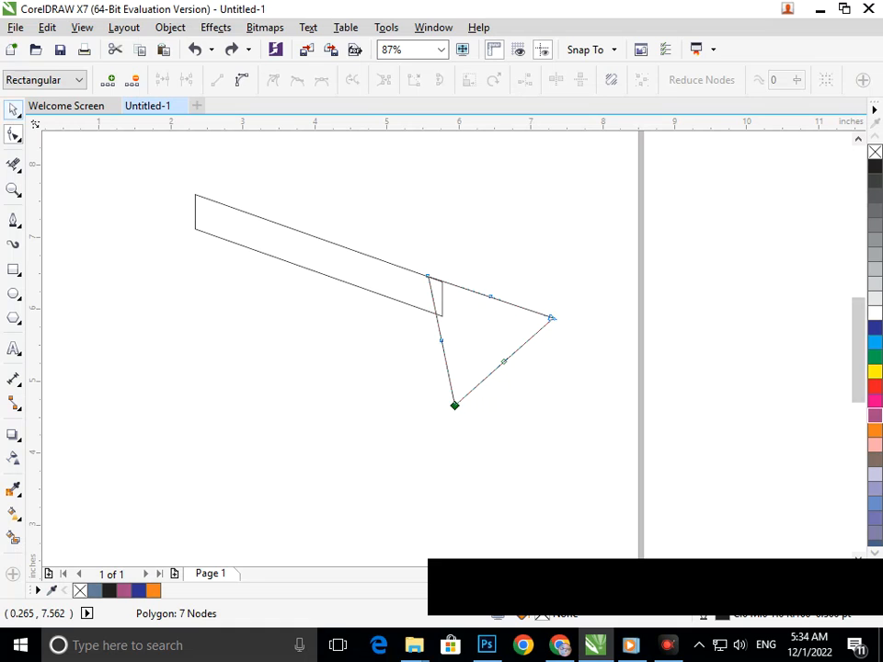
Convert the triangle to curves
click(13, 109)
click(501, 351)
right_click(502, 348)
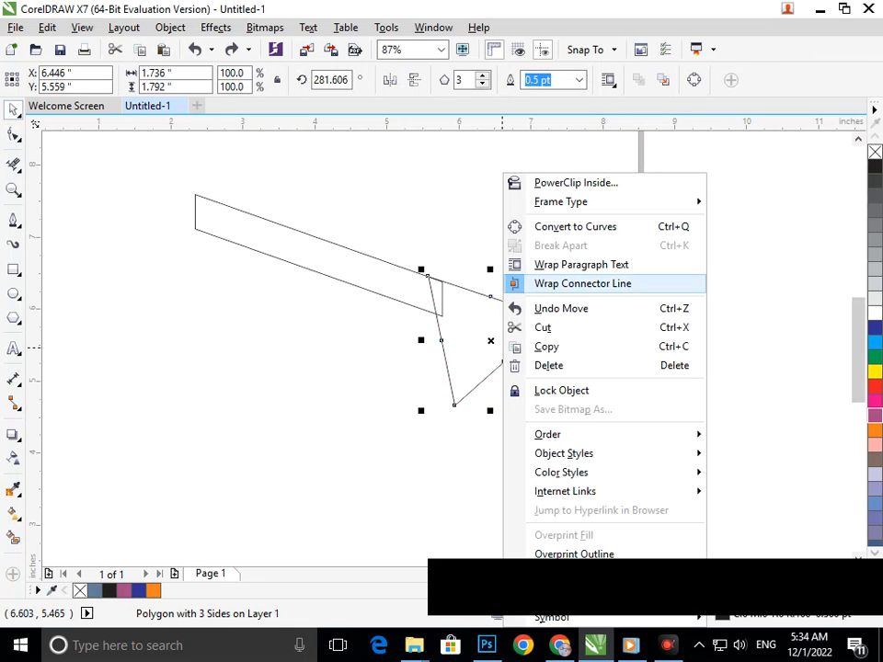
click(515, 226)
click(505, 417)
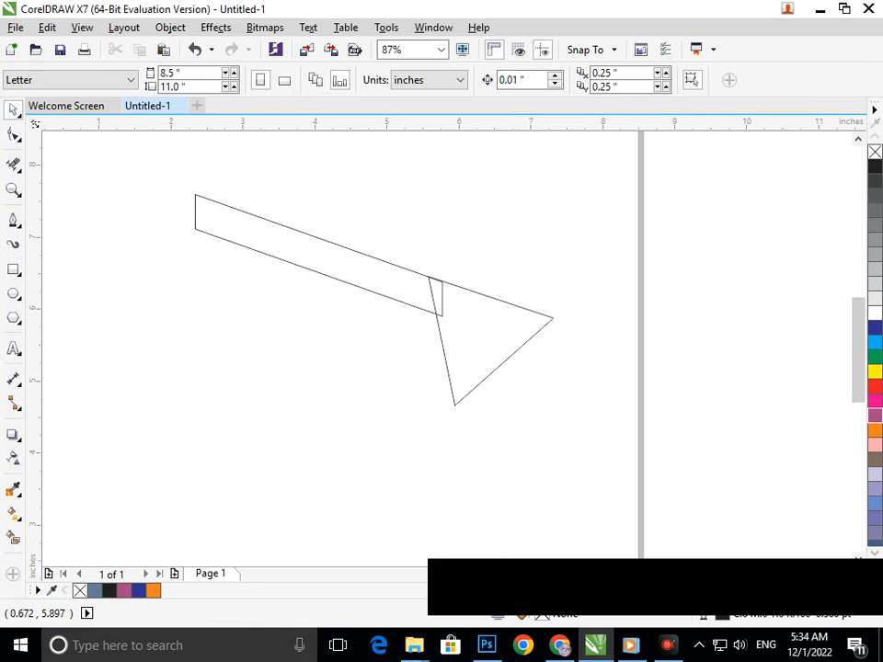
Delete the midpoint node on the triangle's left edge
click(13, 134)
click(455, 404)
mouse_move(452, 404)
mouse_down()
mouse_move(412, 398)
mouse_move(442, 412)
mouse_up()
key(ctrl+z)
drag(424, 327, 458, 359)
key(Delete)
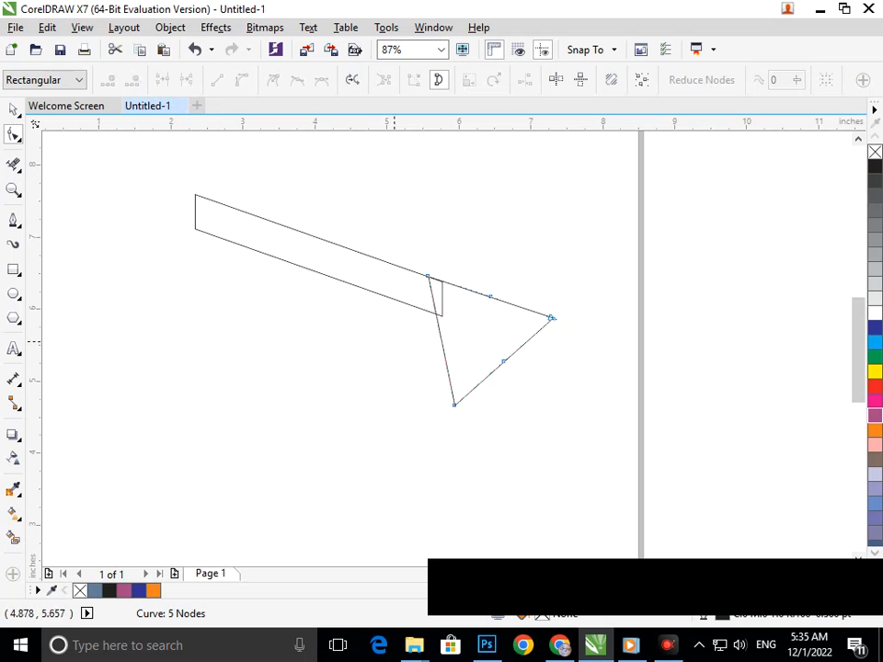
Delete the midpoint nodes on the triangle's other two edges and pull its bottom corner up and to the left
drag(454, 408, 421, 396)
key(ctrl+z)
drag(537, 360, 437, 369)
key(Delete)
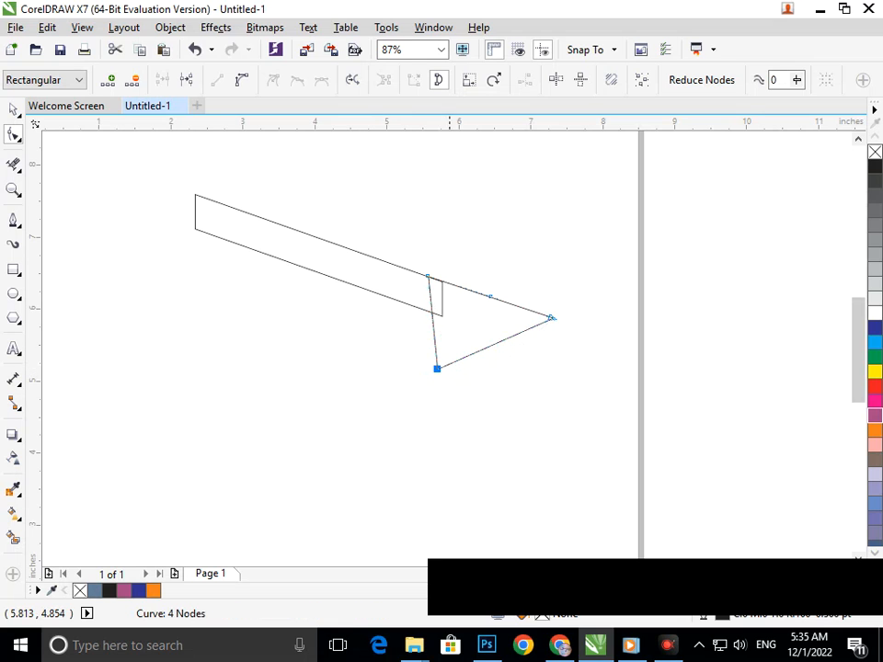
drag(528, 337, 526, 338)
key(Delete)
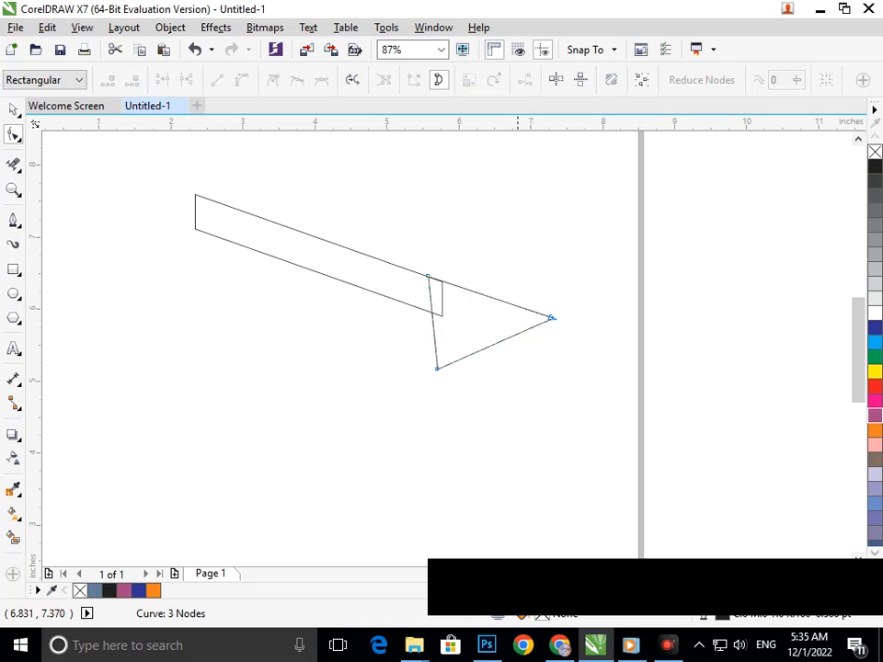
Shrink the arrowhead by moving its right tip back along the bar's slope and its bottom corner slightly upward
drag(552, 317, 522, 307)
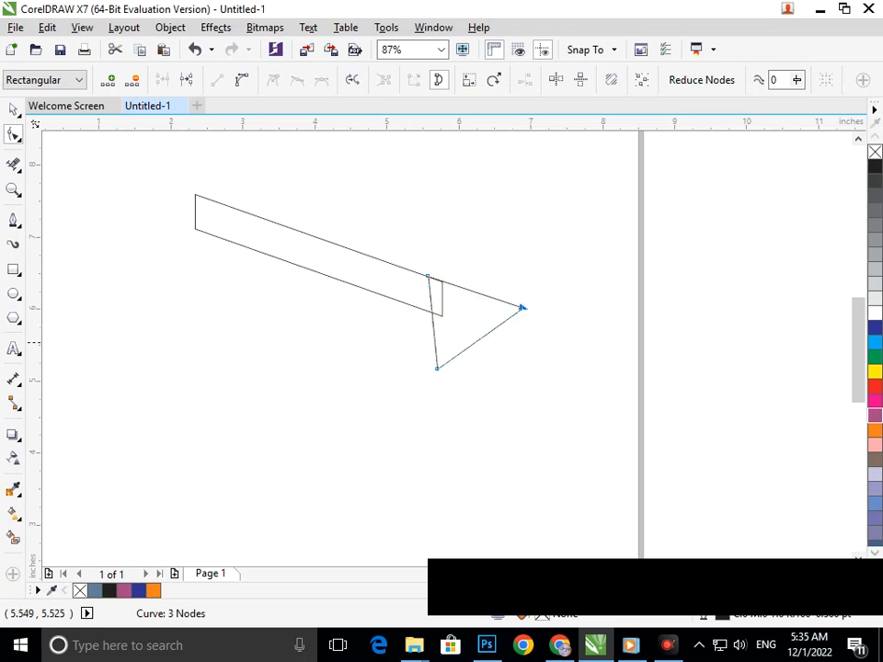
mouse_move(437, 369)
mouse_down()
mouse_move(421, 357)
mouse_move(432, 355)
mouse_up()
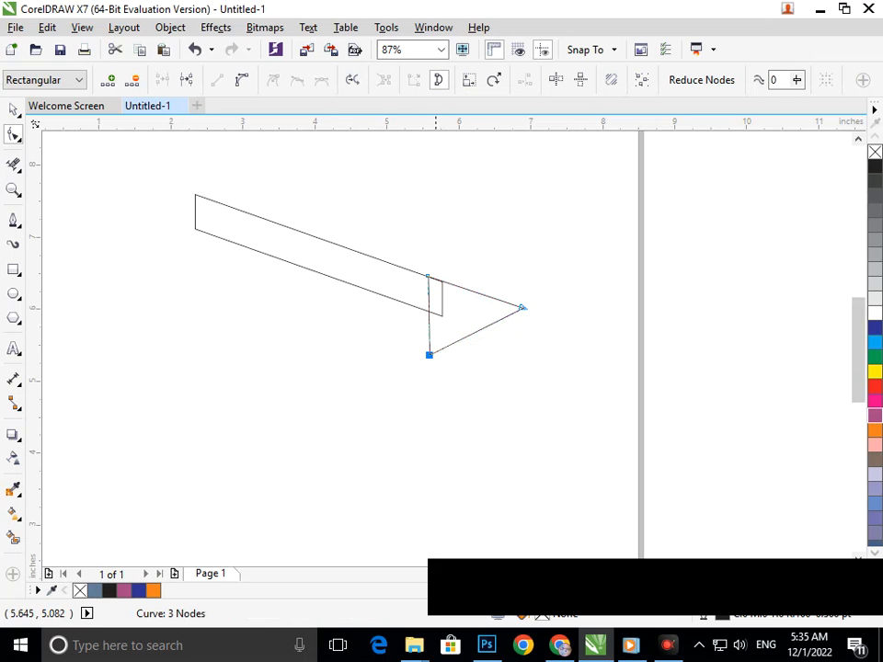
click(437, 382)
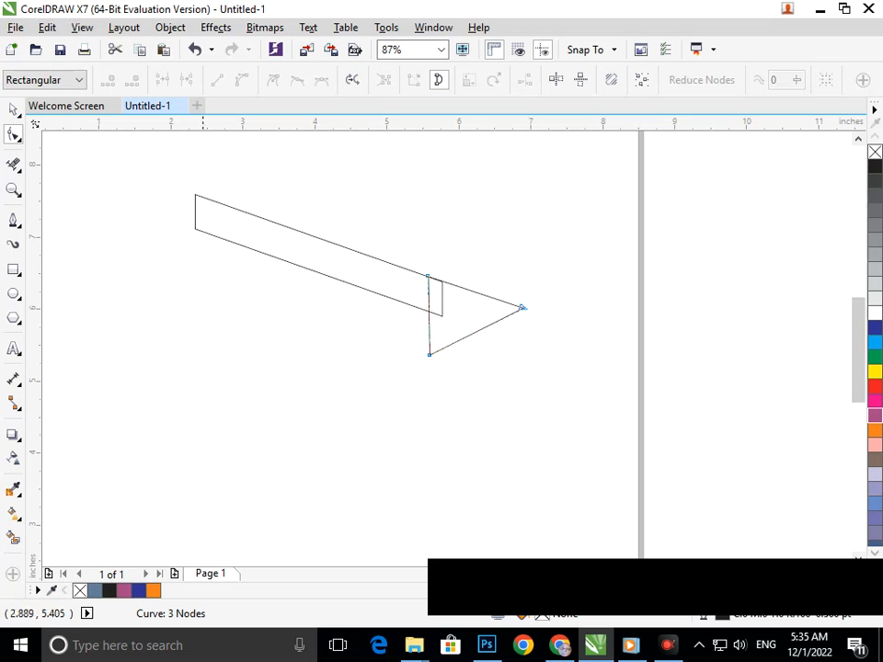
Remove the overlapping line segments where the bar meets the triangle, leaving a single arrow outline
click(13, 164)
drag(435, 295, 488, 306)
key(ctrl+z)
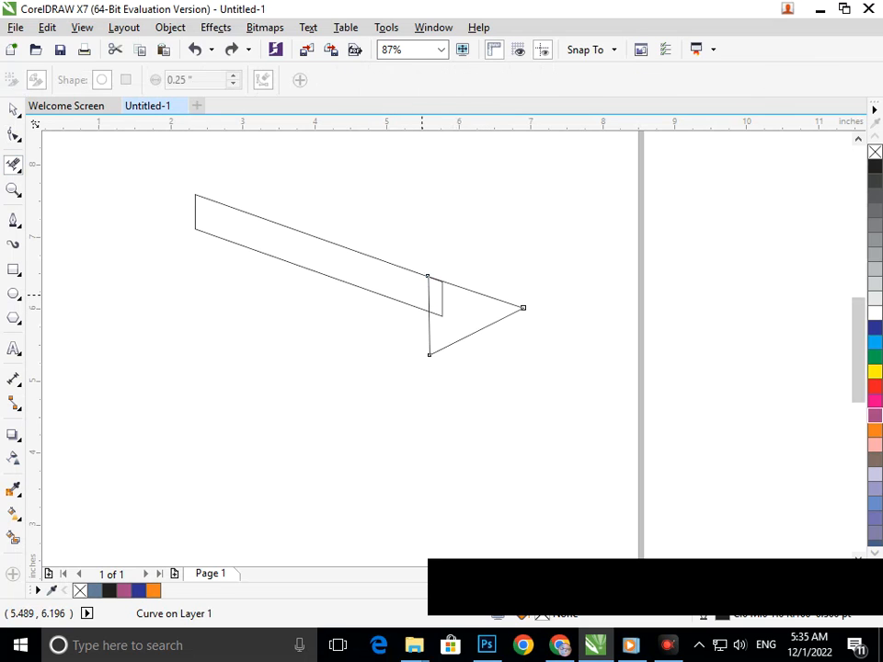
scroll(396, 273, down, 1)
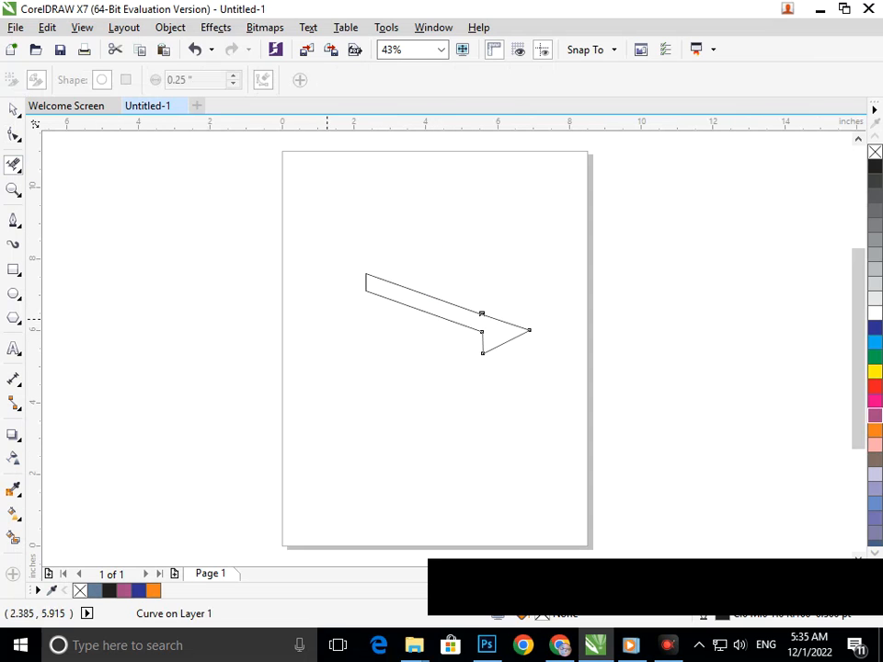
click(13, 109)
click(342, 387)
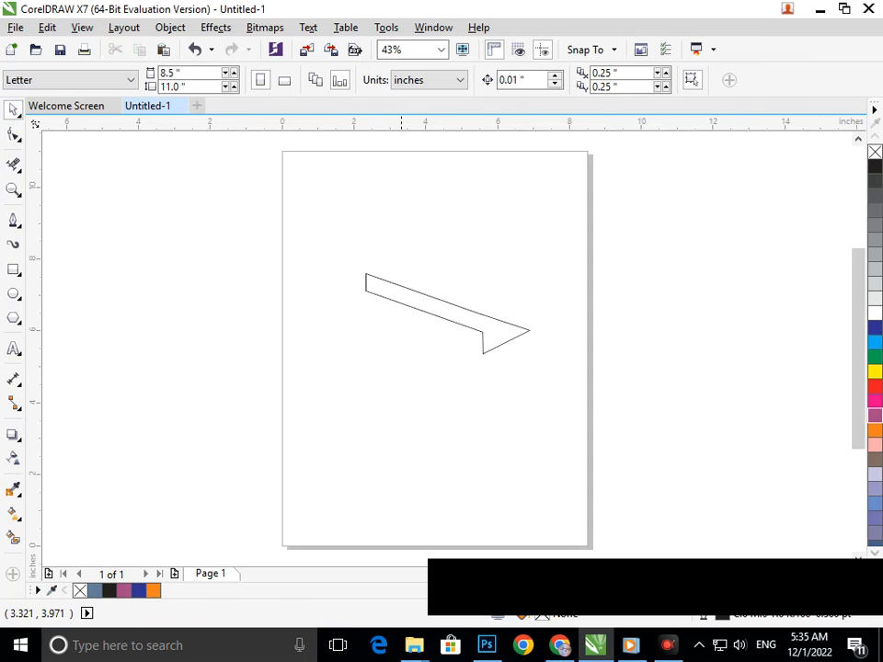
drag(487, 339, 510, 334)
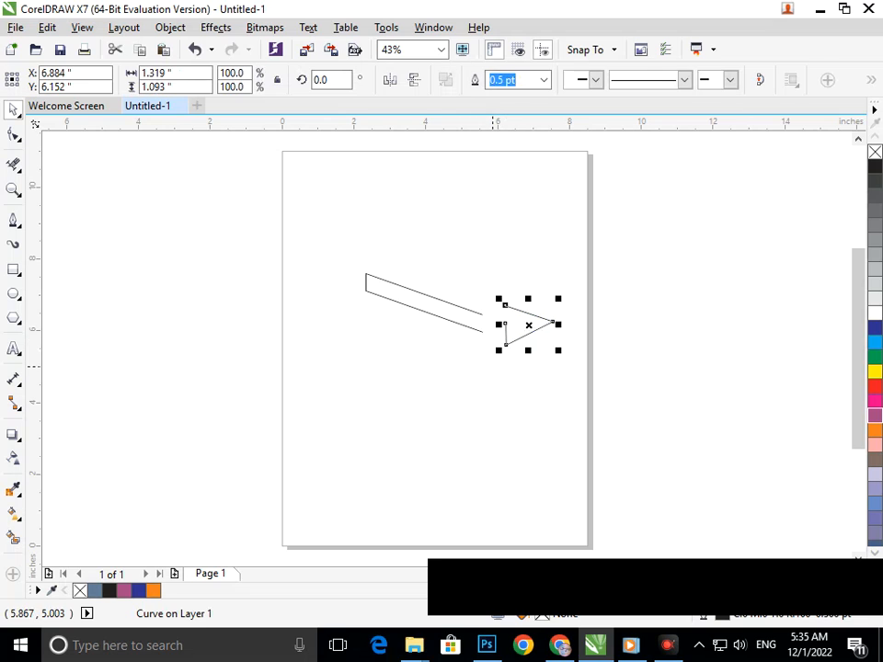
key(ctrl+z)
Create a filled shape from the arrow outline with Smart Fill and color it dark blue
click(13, 538)
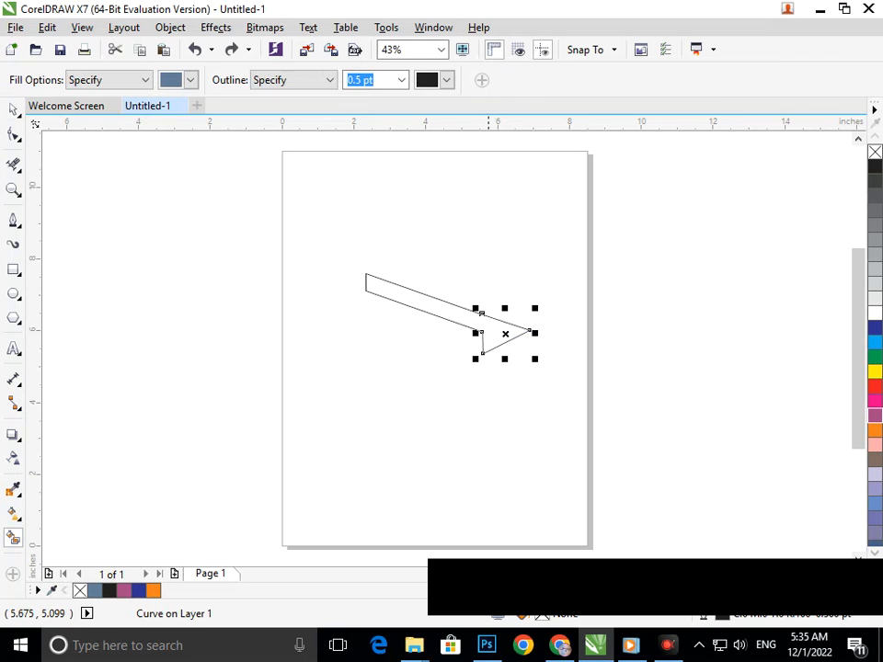
click(500, 332)
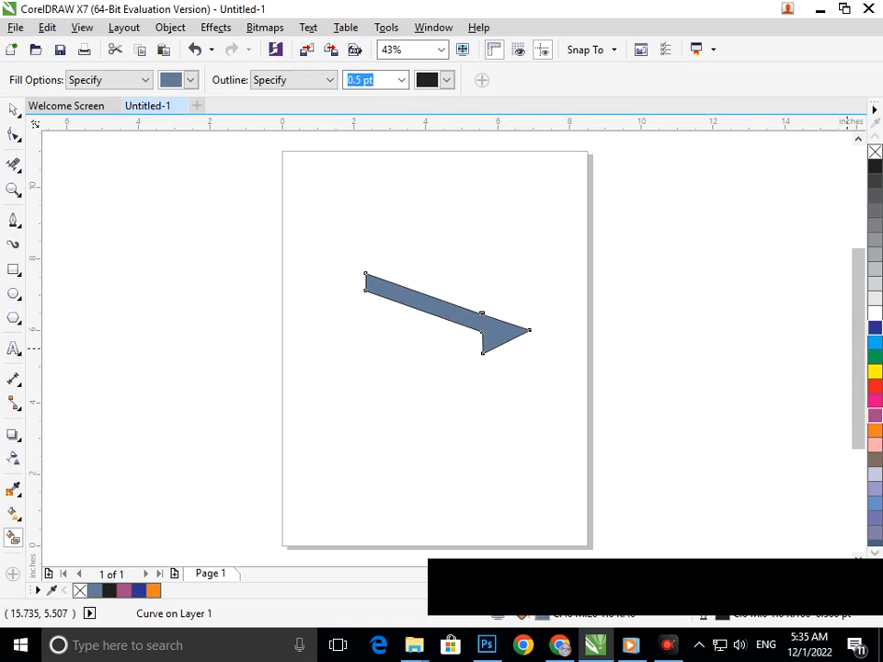
click(875, 327)
Duplicate the whole blue arrow up and to the left and mirror the copy horizontally so it points left
click(14, 109)
drag(337, 233, 552, 393)
drag(503, 332, 378, 259)
right_click(379, 259)
click(415, 80)
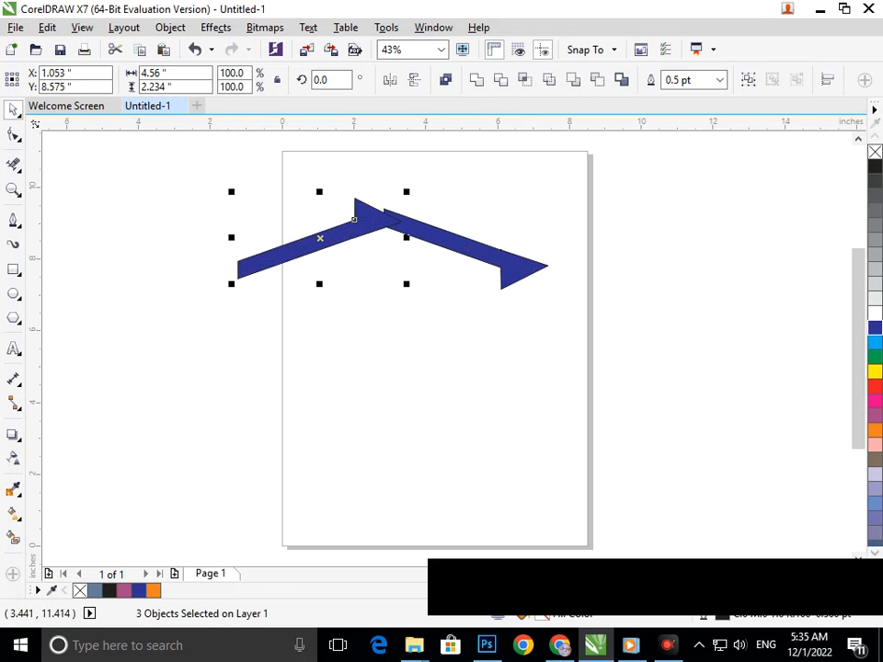
click(390, 80)
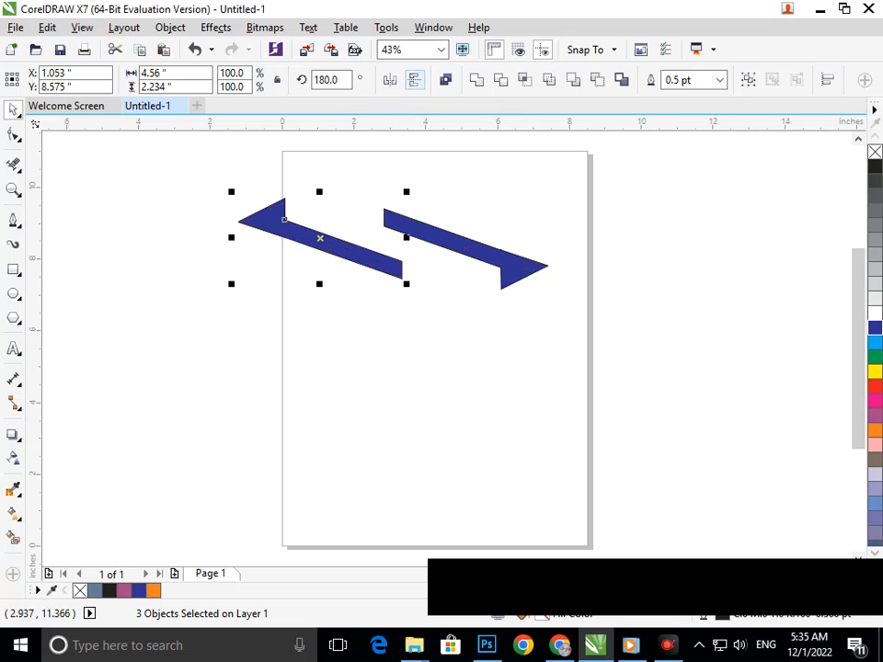
click(415, 80)
Move and nudge the mirrored arrow so its bar end meets the other arrow's bar end at the peak
drag(337, 237, 315, 246)
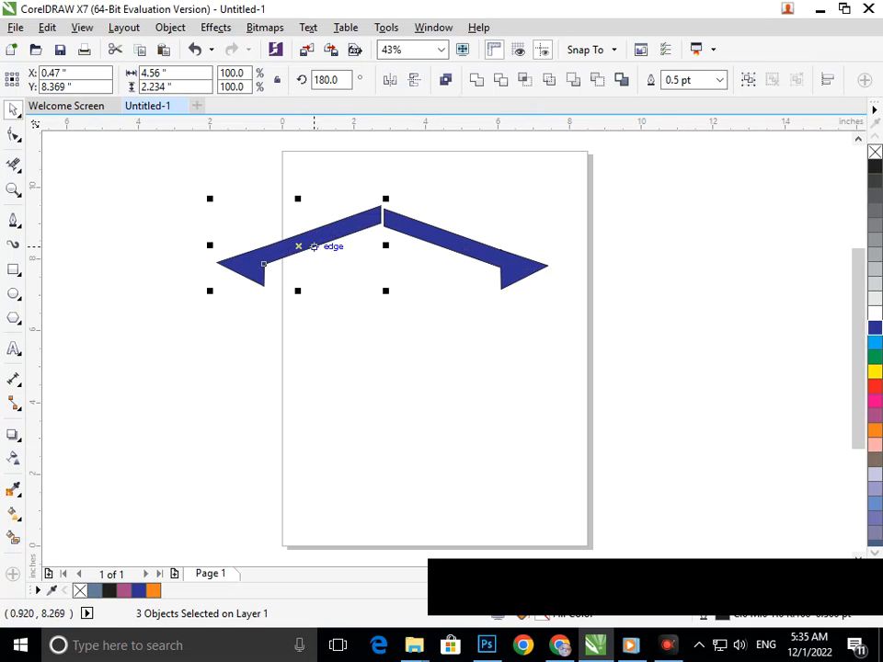
drag(264, 264, 270, 261)
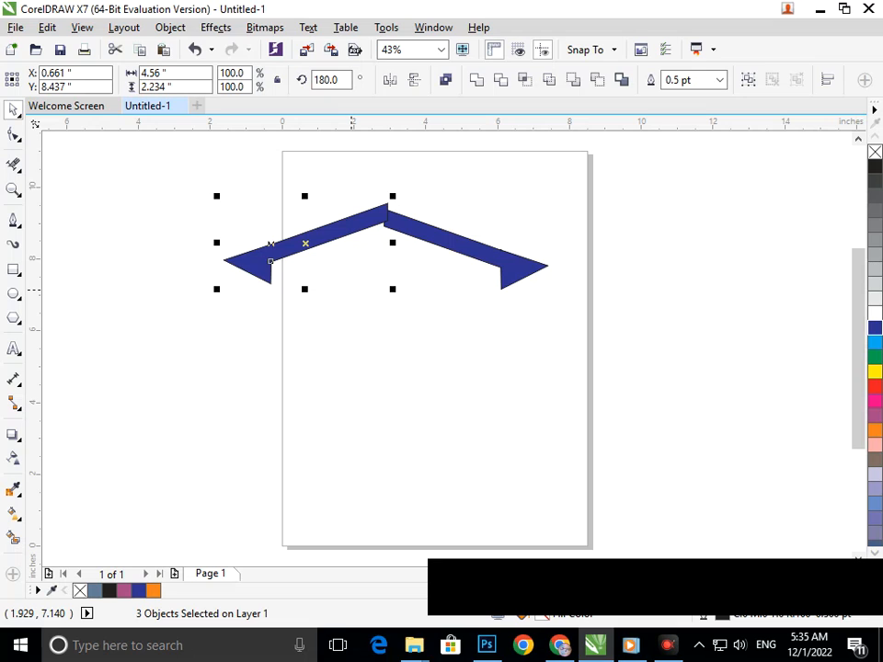
key(Down)
key(Down)
key(Down)
key(Down)
key(Down)
key(Down)
key(Down)
key(Down)
key(Down)
key(Down)
key(Down)
key(Down)
key(Down)
key(Down)
key(Down)
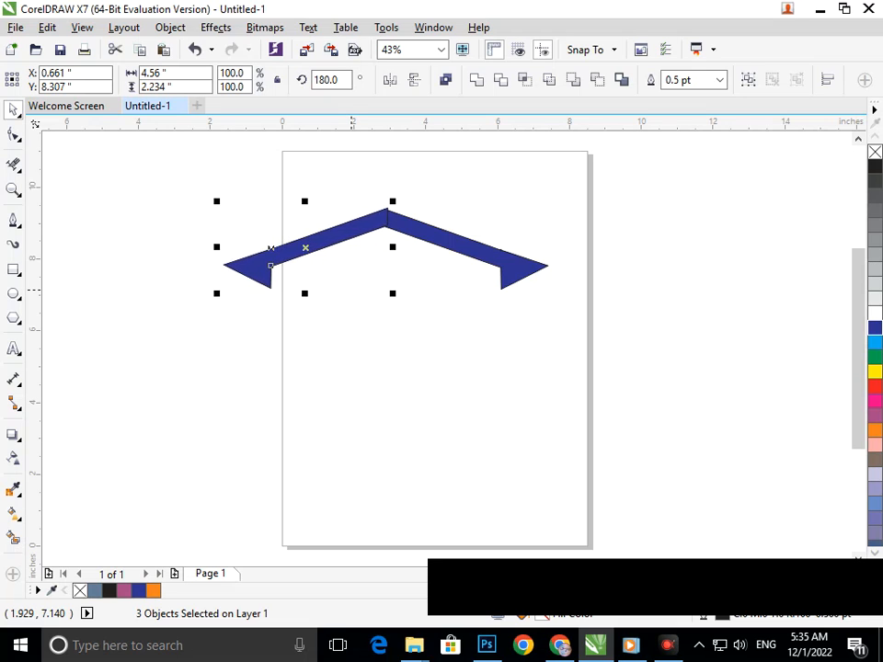
key(Down)
key(Left)
key(Left)
key(Left)
key(Left)
key(Left)
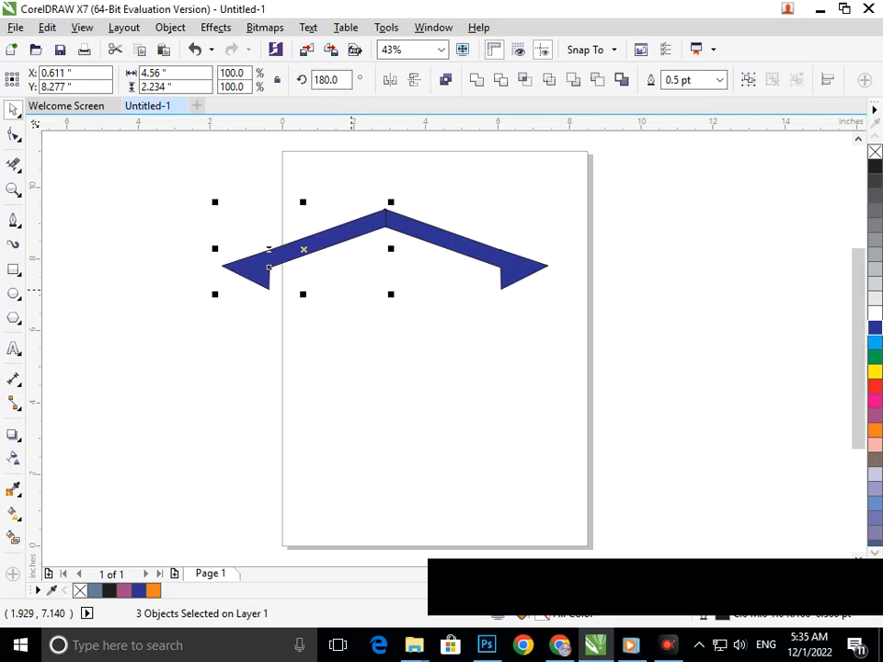
key(Up)
key(Up)
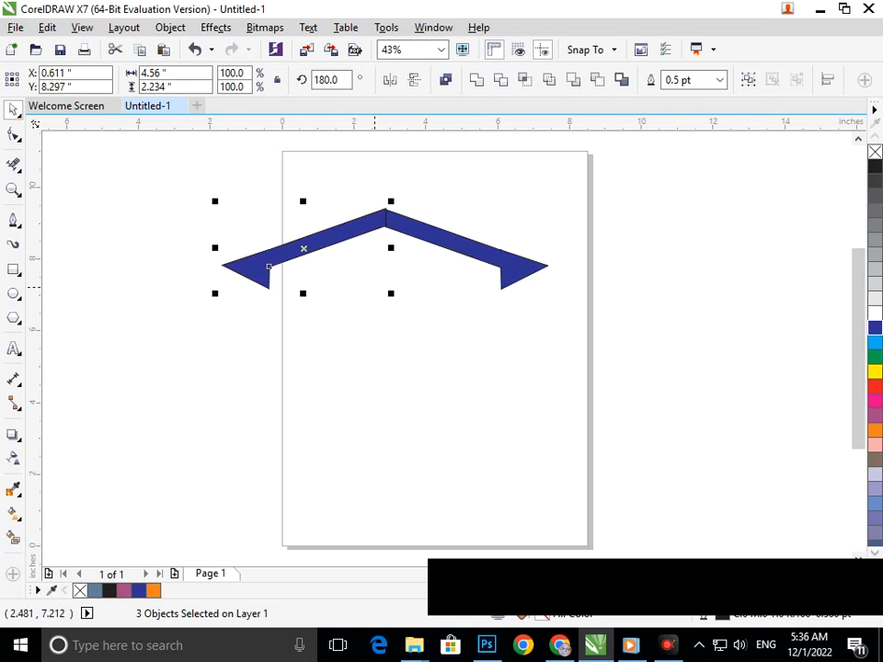
Shift the left arrow slightly left to line up its end at the joint and delete the leftover piece there
click(376, 287)
key(F2)
drag(338, 186, 438, 269)
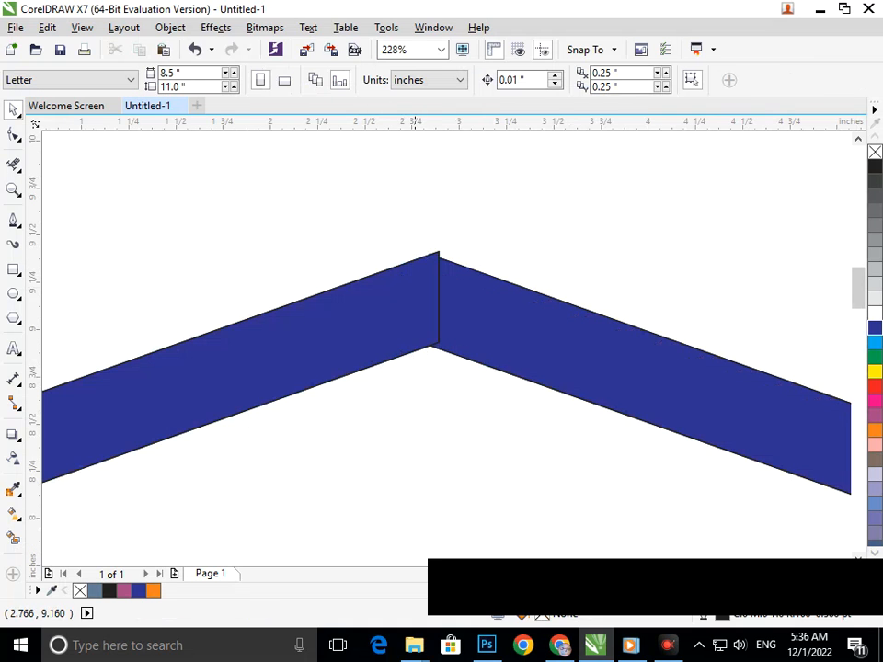
key(F2)
drag(397, 202, 501, 464)
drag(388, 264, 370, 268)
click(411, 384)
click(432, 335)
key(Delete)
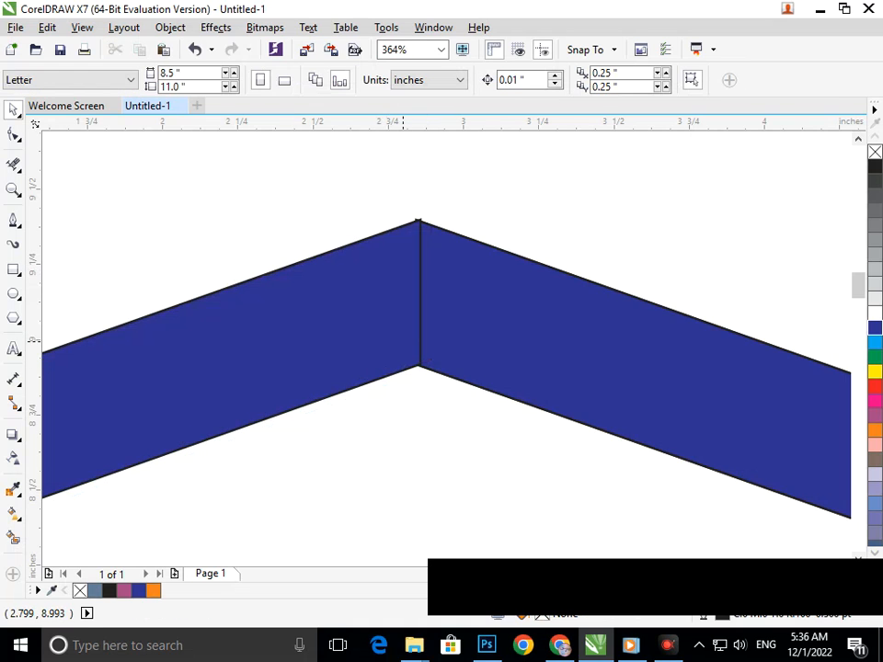
Fine-position the left arrow so both upper edges meet in one clean point at the peak
scroll(413, 318, up, 4)
scroll(413, 318, down, 4)
scroll(428, 506, up, 4)
click(426, 338)
drag(449, 341, 432, 337)
click(475, 219)
key(F2)
drag(368, 236, 493, 372)
drag(448, 278, 424, 286)
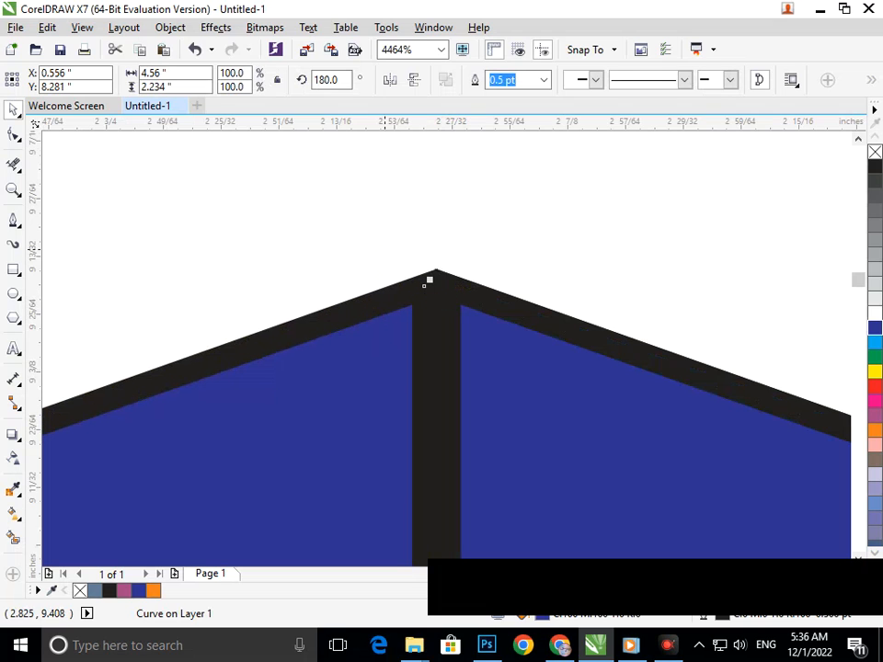
scroll(424, 286, down, 5)
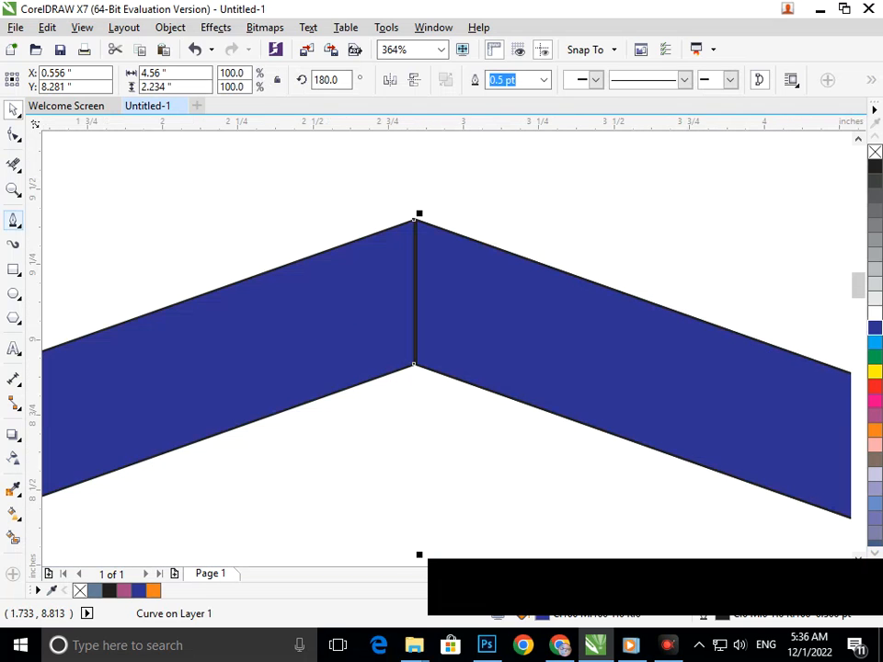
click(13, 164)
drag(351, 271, 472, 298)
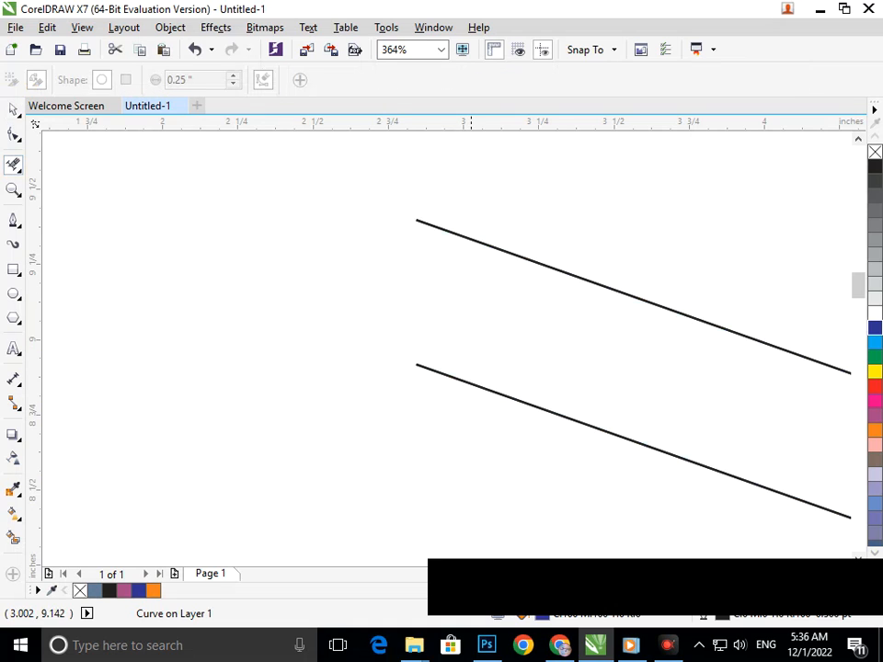
key(ctrl+z)
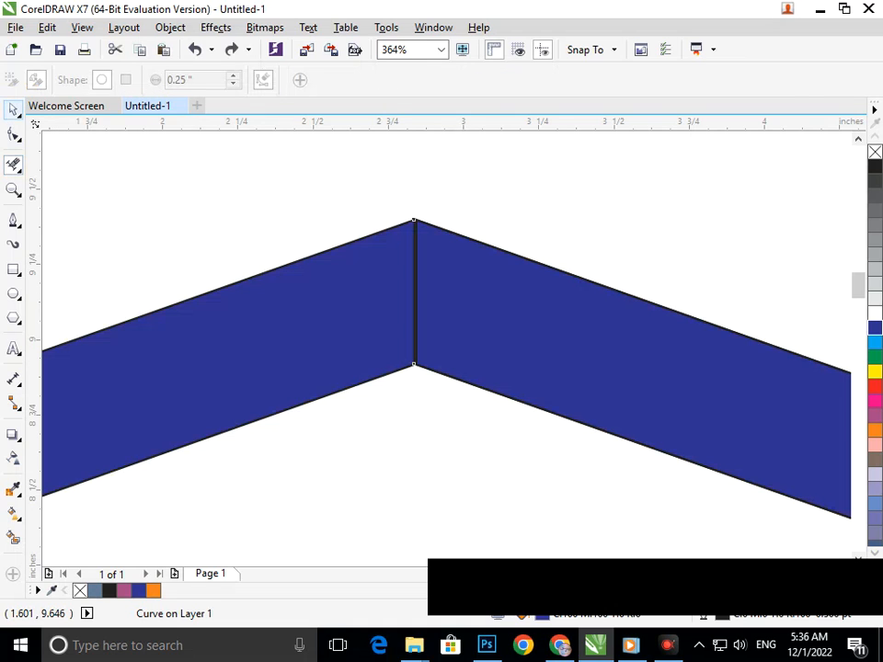
Shift the left arrow slightly up and right over the joint and delete the dividing line segments with Virtual Segment Delete
click(13, 110)
drag(419, 213, 424, 211)
key(x)
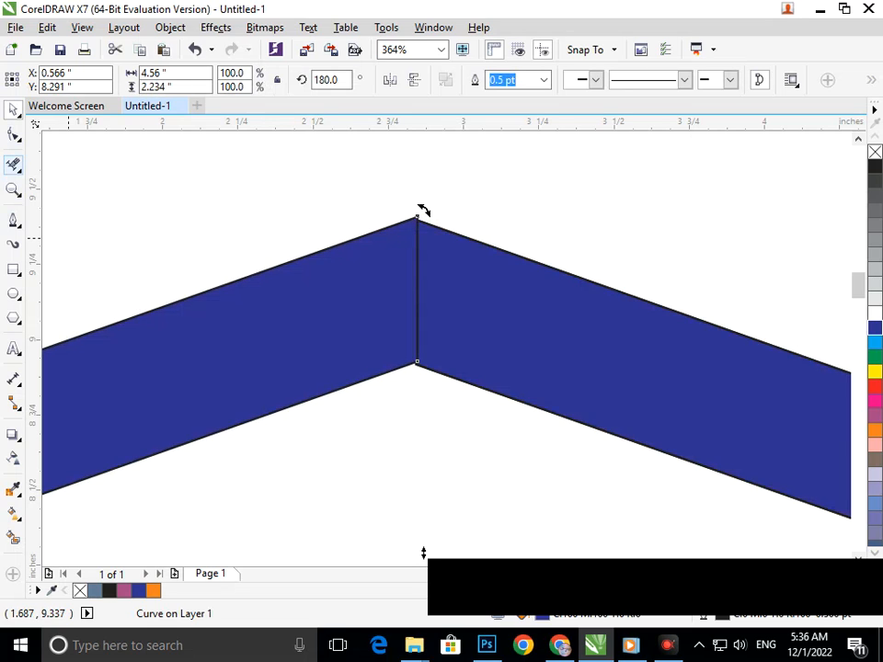
drag(405, 306, 426, 332)
scroll(607, 384, down, 2)
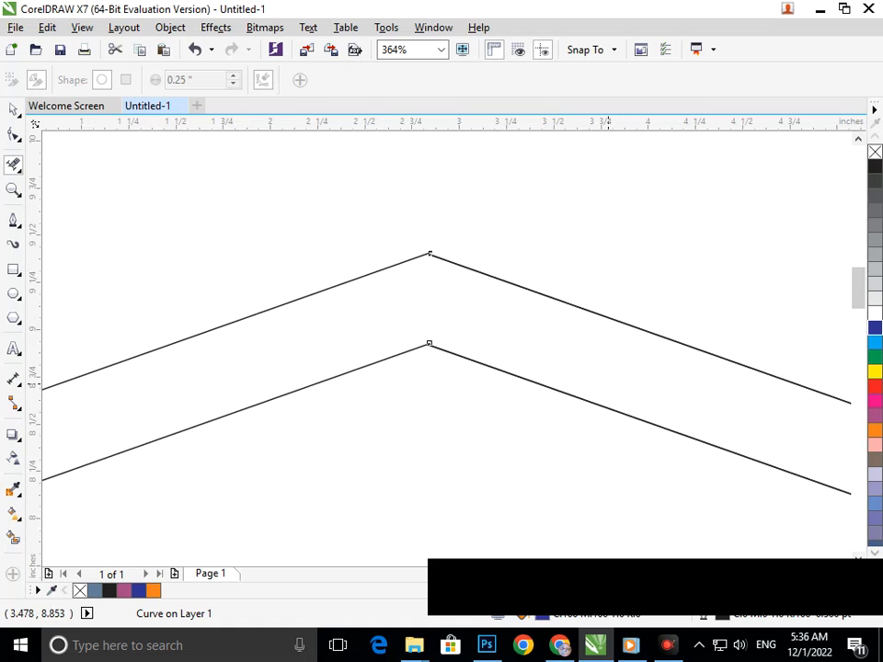
Reposition the end nodes of the left and right upper edges so both lines meet at the outer peak
scroll(445, 265, up, 6)
scroll(290, 267, up, 5)
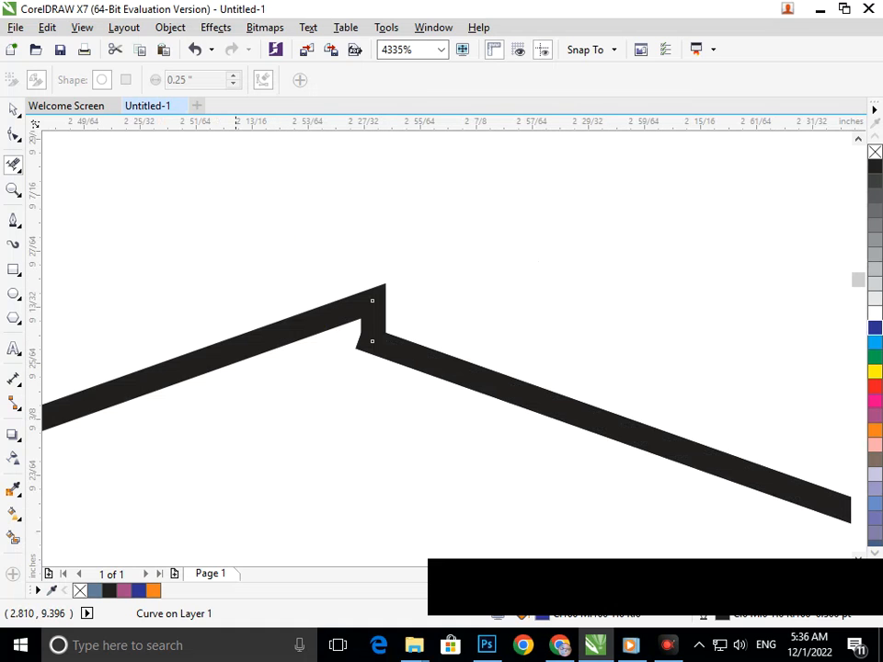
click(327, 316)
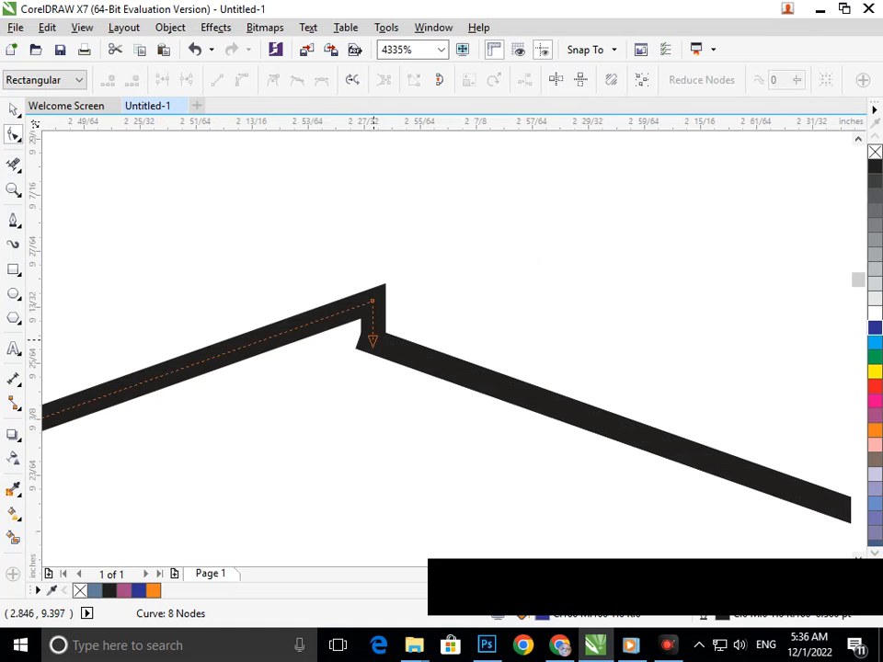
drag(371, 341, 394, 296)
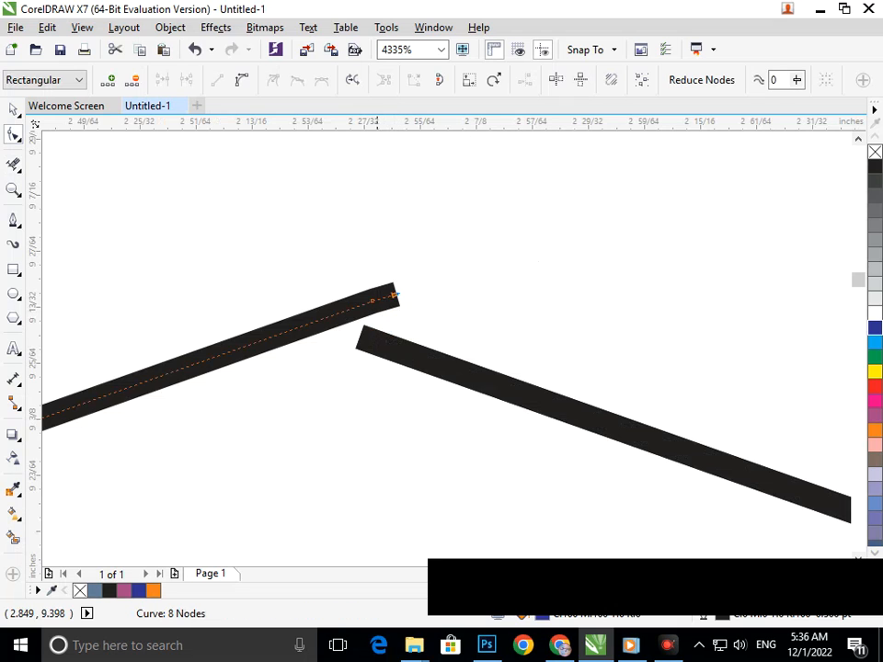
click(361, 337)
drag(361, 338, 393, 296)
click(380, 353)
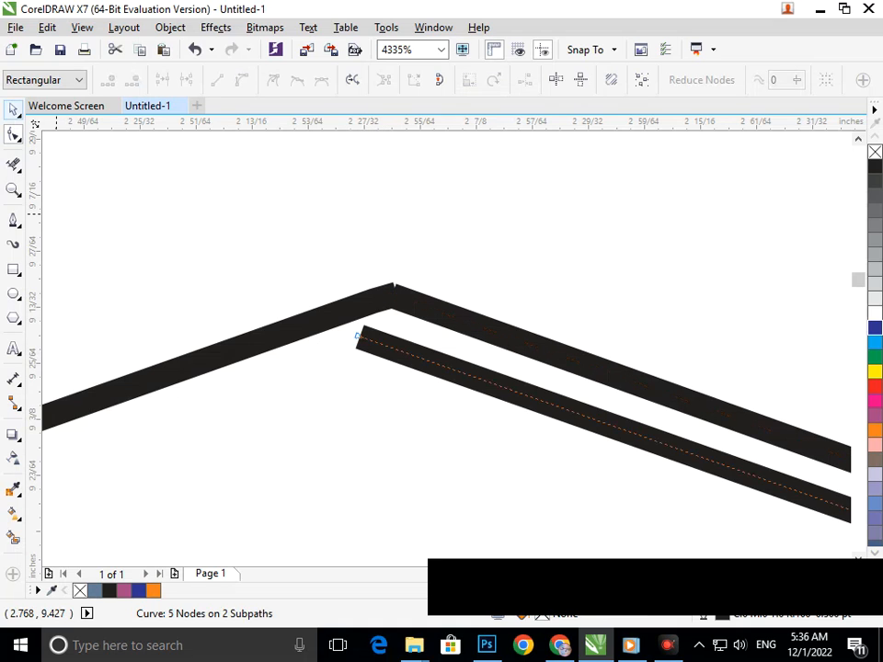
Delete the leftover duplicate line running just below the right upper edge at the peak
click(13, 109)
click(191, 222)
click(372, 337)
key(Delete)
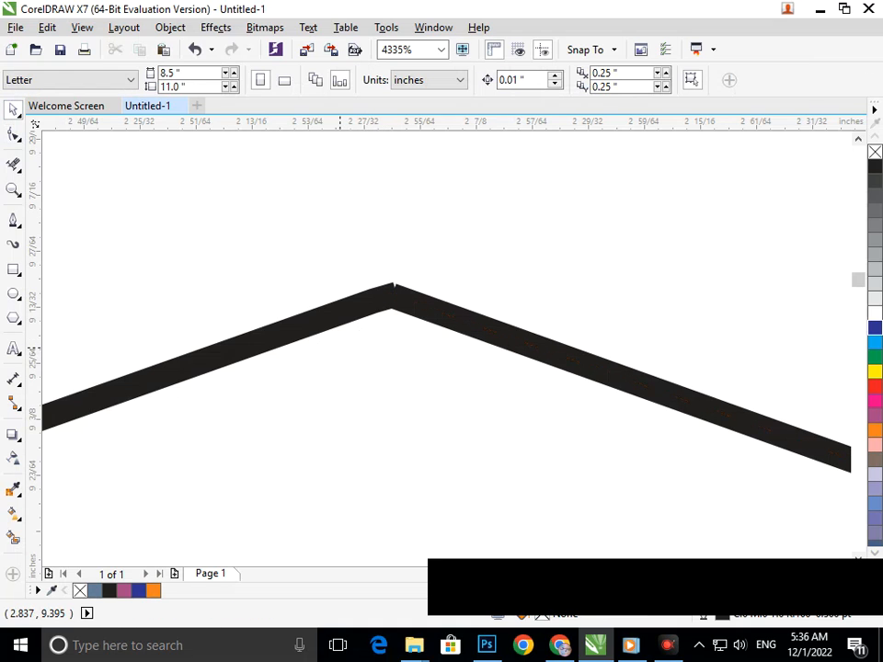
Move the end nodes of both lower edges so the stepped joint closes at the inner peak
scroll(340, 350, down, 5)
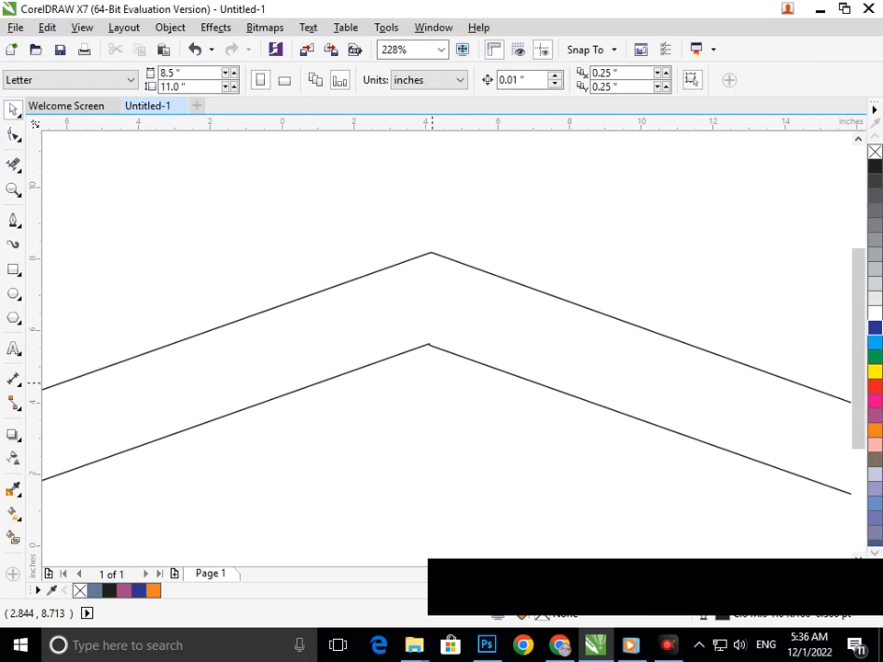
scroll(427, 384, down, 3)
scroll(379, 259, up, 4)
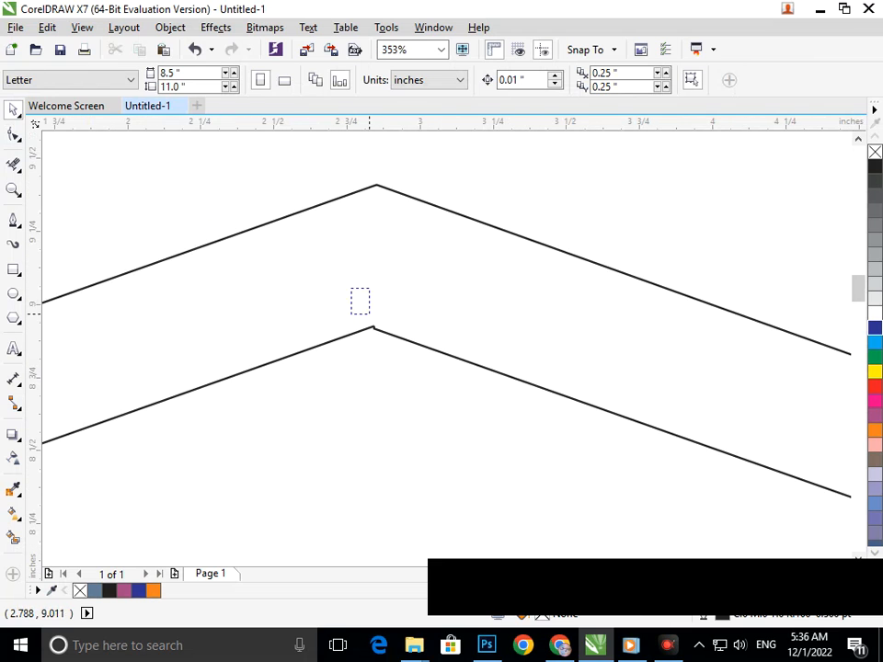
scroll(359, 300, up, 5)
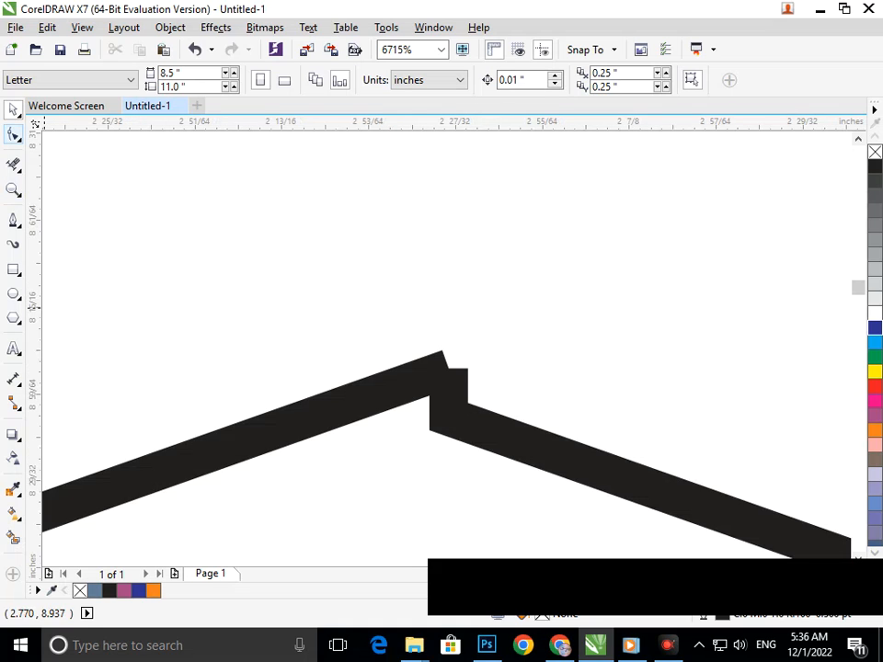
key(F10)
click(450, 368)
drag(450, 369, 399, 413)
click(449, 397)
drag(448, 368, 429, 405)
click(385, 417)
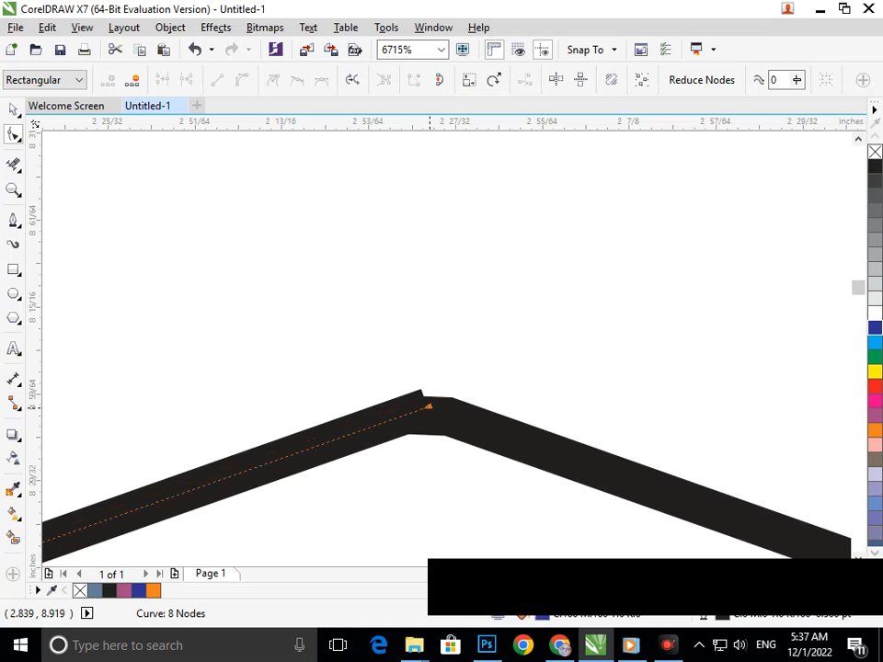
scroll(430, 406, down, 4)
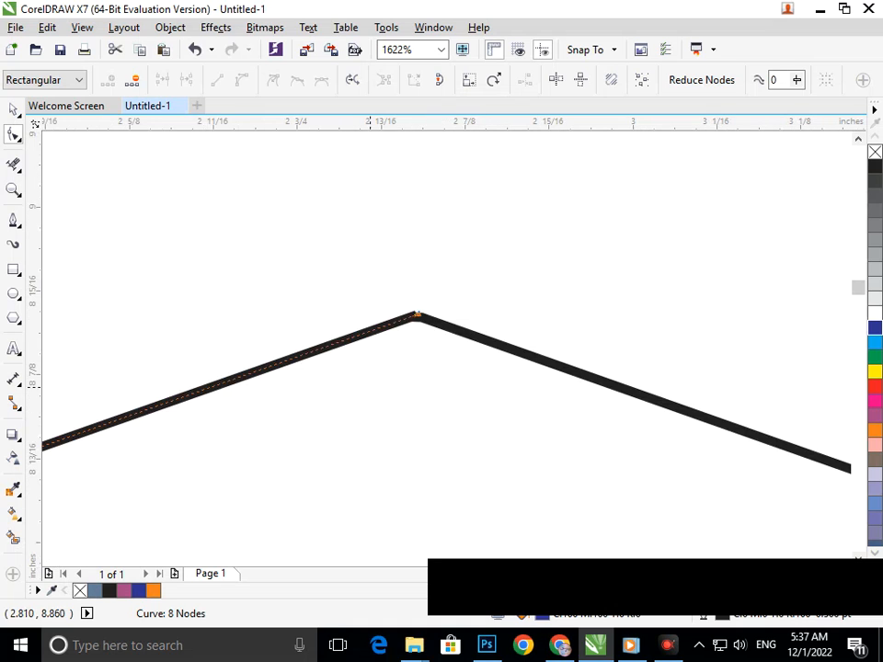
scroll(430, 406, down, 3)
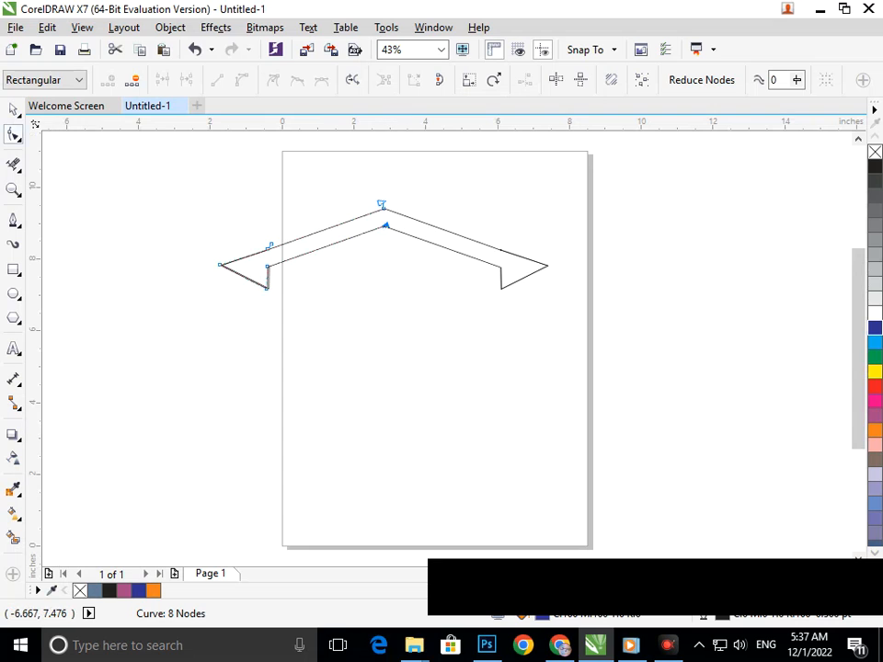
click(14, 110)
click(101, 350)
click(13, 538)
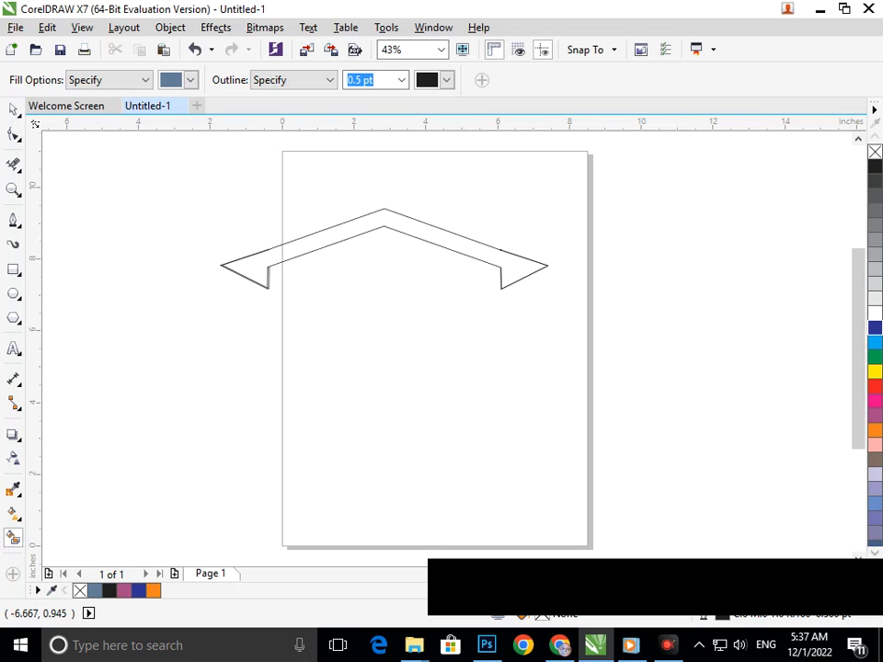
click(13, 109)
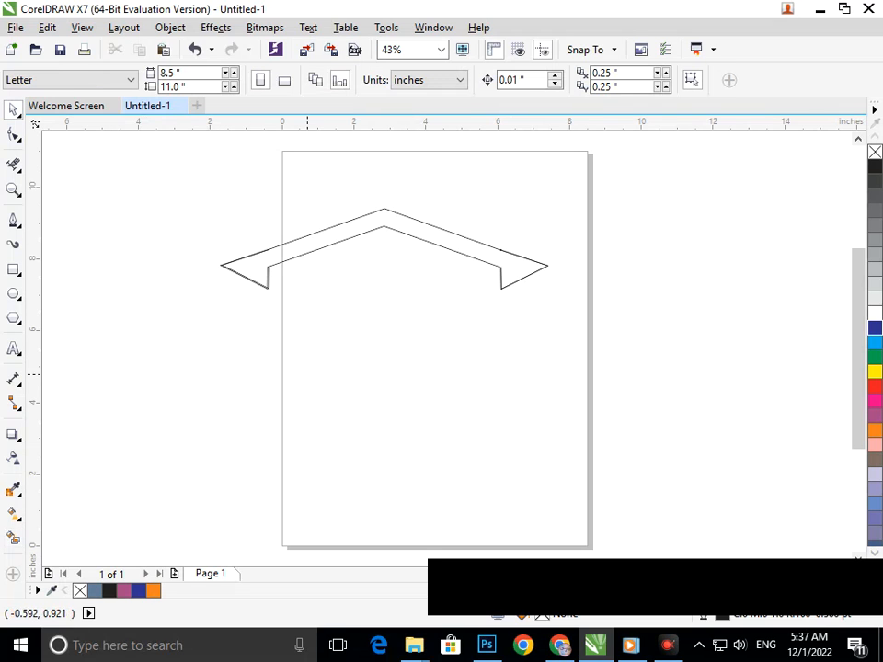
Extend the end nodes of both lower edges past each other so the lines cross at the inner peak
scroll(377, 227, up, 3)
scroll(385, 226, up, 4)
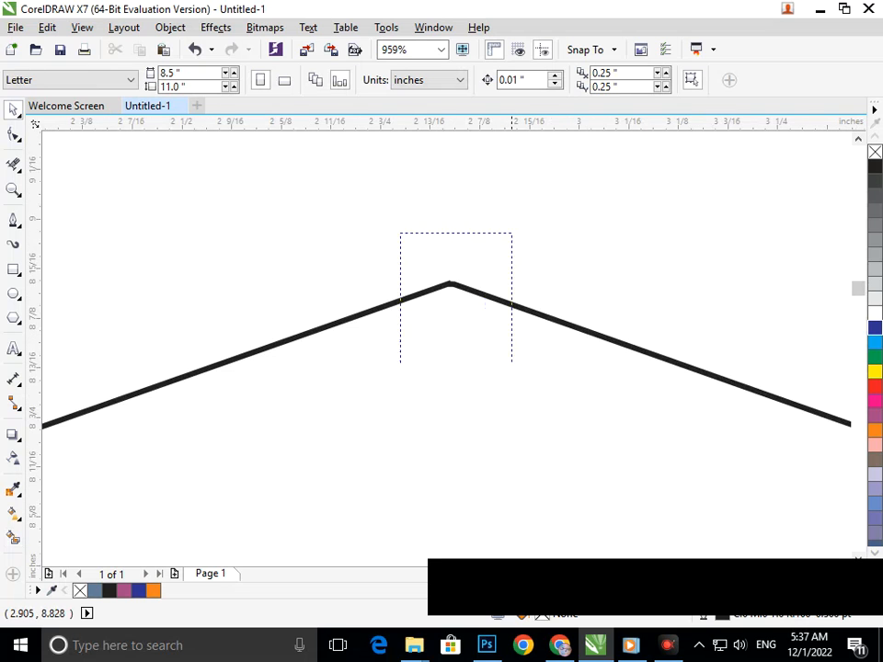
click(448, 301)
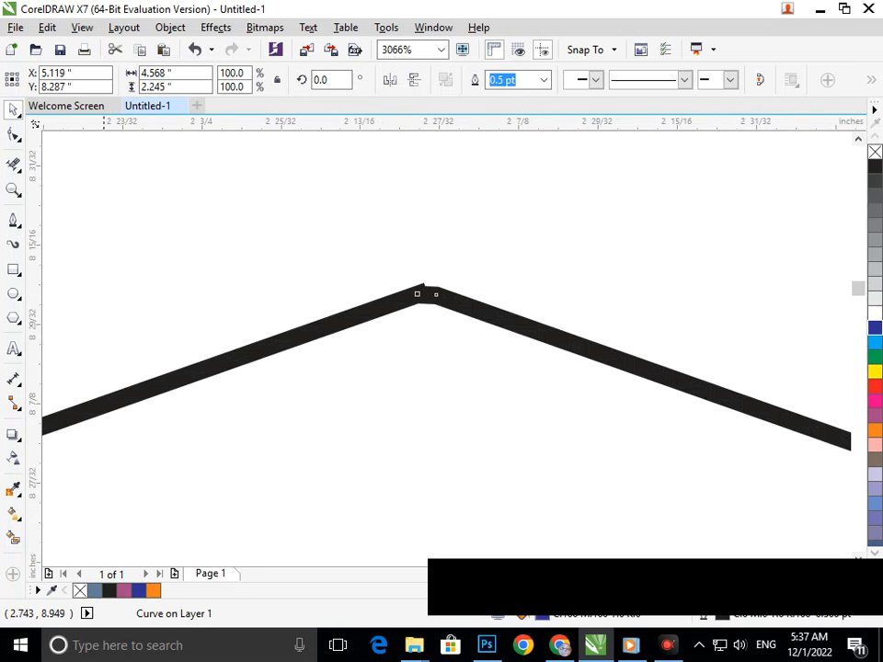
click(13, 135)
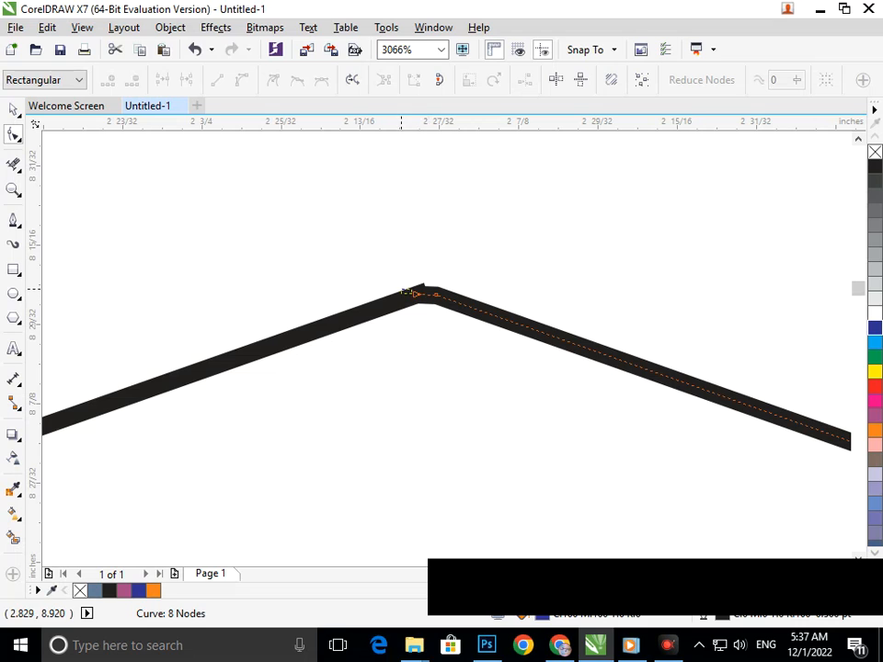
drag(417, 294, 450, 283)
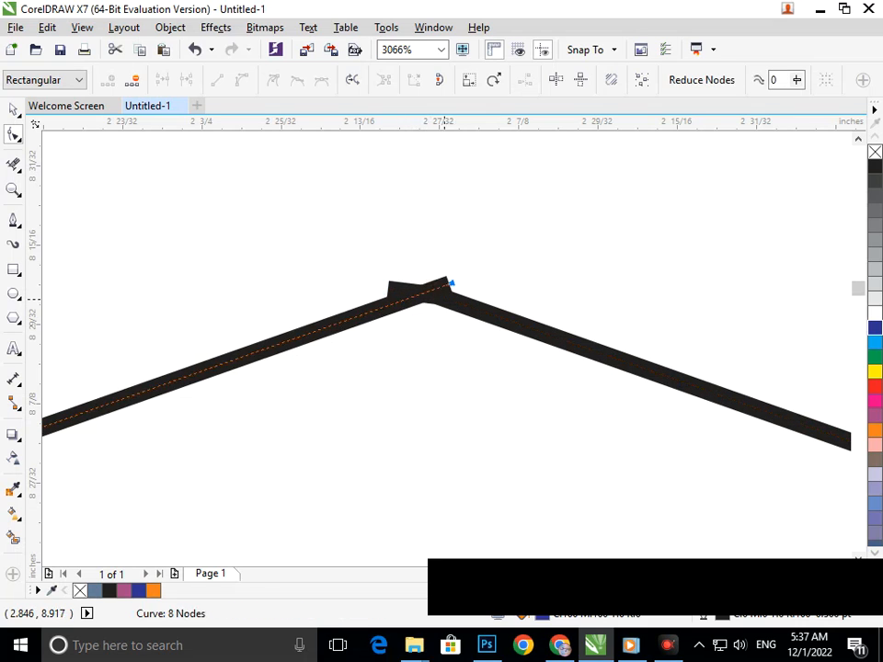
scroll(451, 282, down, 3)
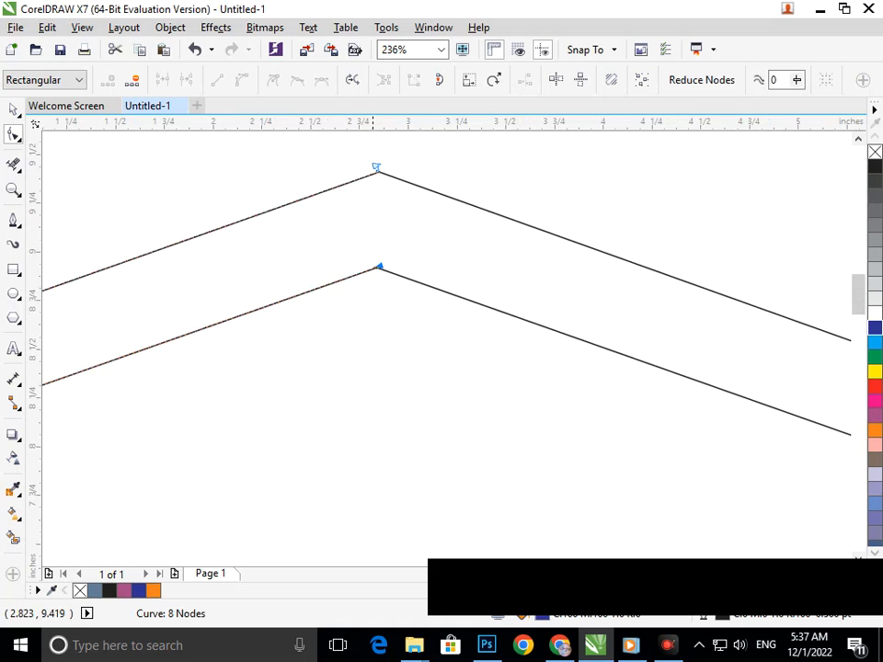
Extend the end nodes of both upper edges past each other so the lines cross at the outer peak
scroll(376, 168, up, 5)
drag(423, 437, 431, 447)
drag(377, 282, 417, 271)
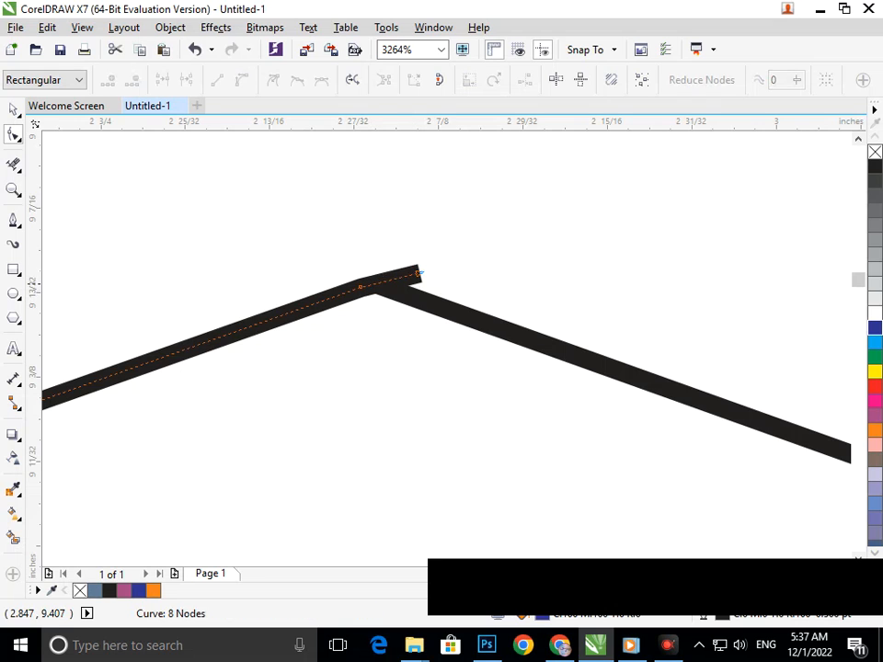
drag(360, 287, 341, 265)
click(405, 294)
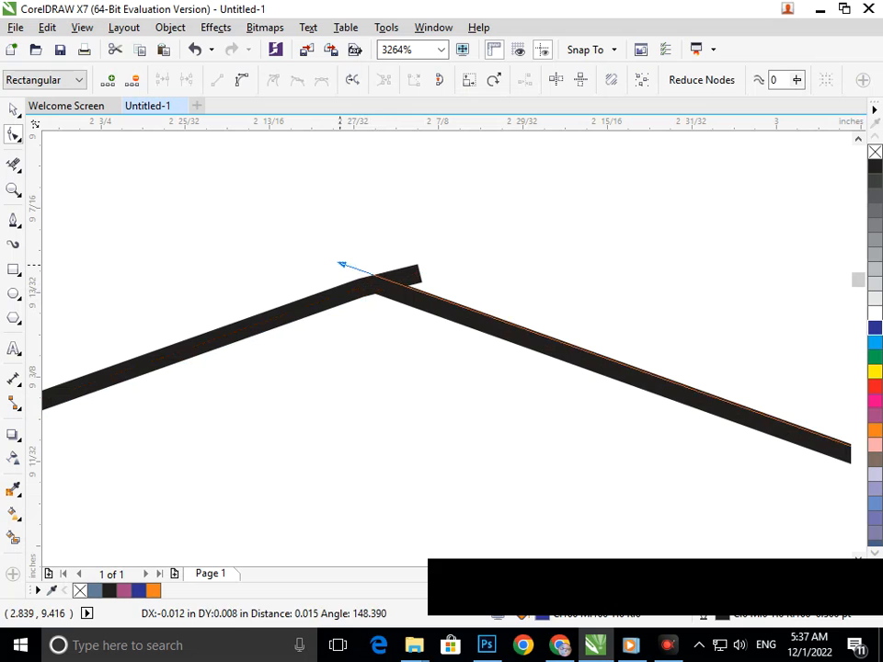
Smart-fill the enclosed double-arrow outline as one shape and recolour that shape dark blue
scroll(355, 257, down, 2)
scroll(321, 308, down, 5)
scroll(376, 266, down, 4)
click(14, 539)
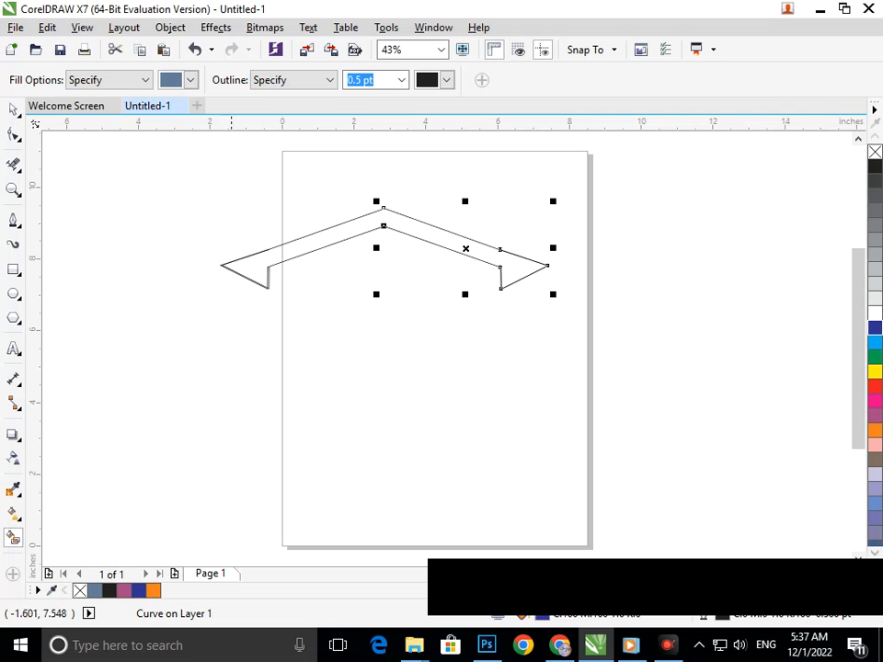
click(241, 264)
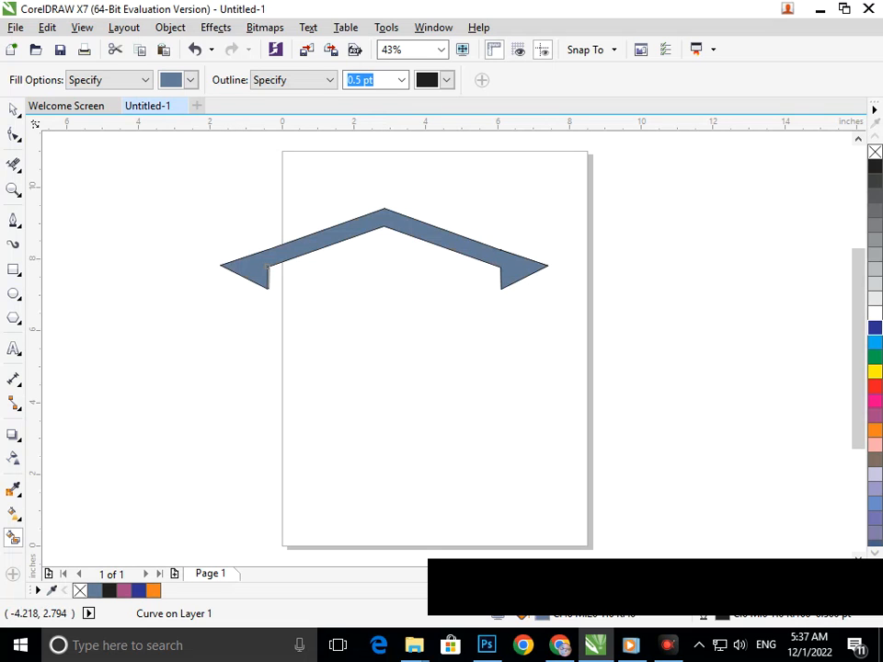
key(space)
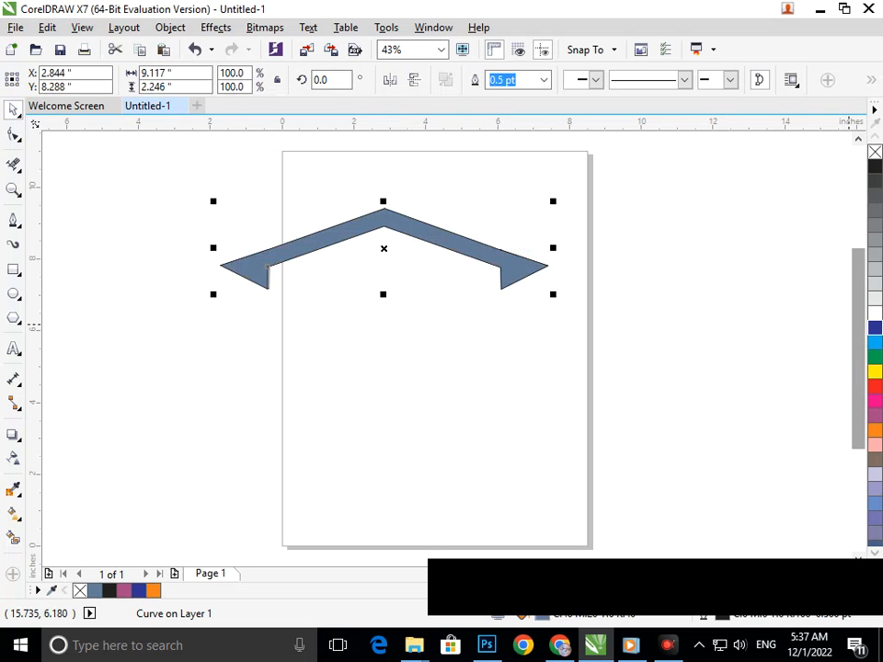
click(875, 326)
click(175, 378)
Shrink the two leftover arrowhead line pieces inward, clear of the blue shape, and delete them
drag(213, 217, 585, 337)
drag(553, 243, 538, 263)
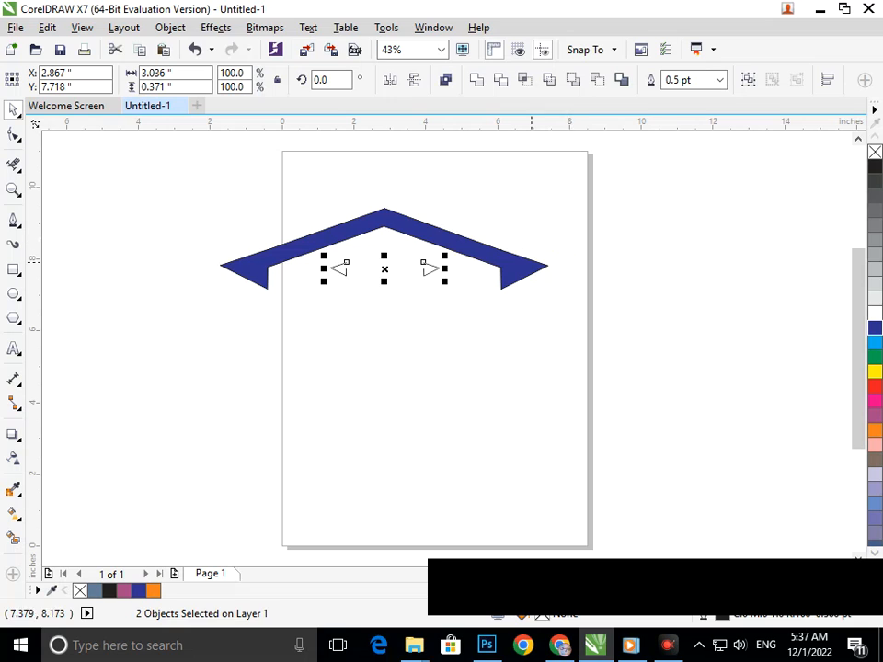
key(ctrl+z)
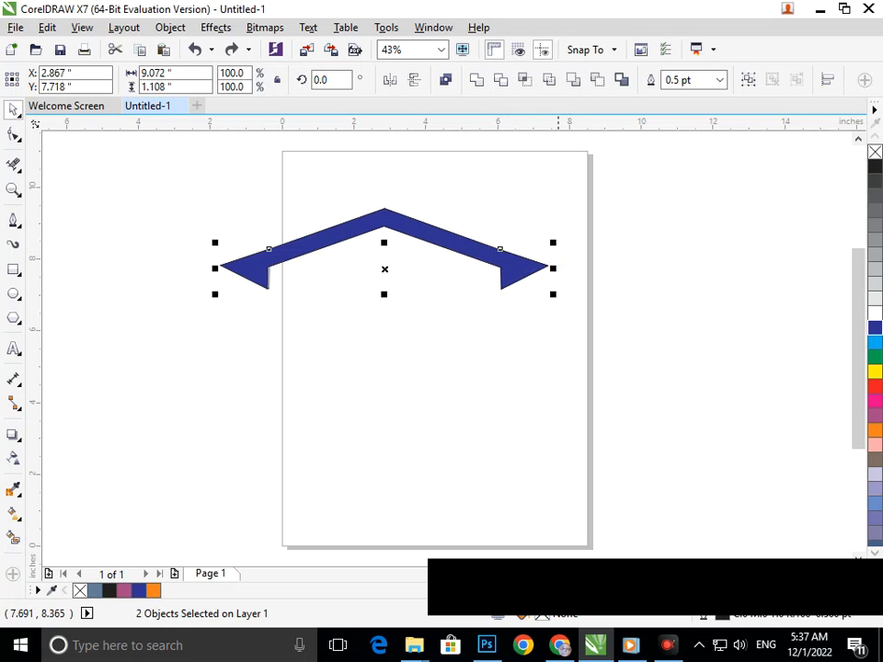
drag(553, 242, 540, 254)
click(485, 351)
click(472, 278)
key(Delete)
click(302, 278)
click(279, 289)
Group all parts of the blue roof shape and scale the group down to about 66 %
drag(177, 198, 631, 369)
key(ctrl+g)
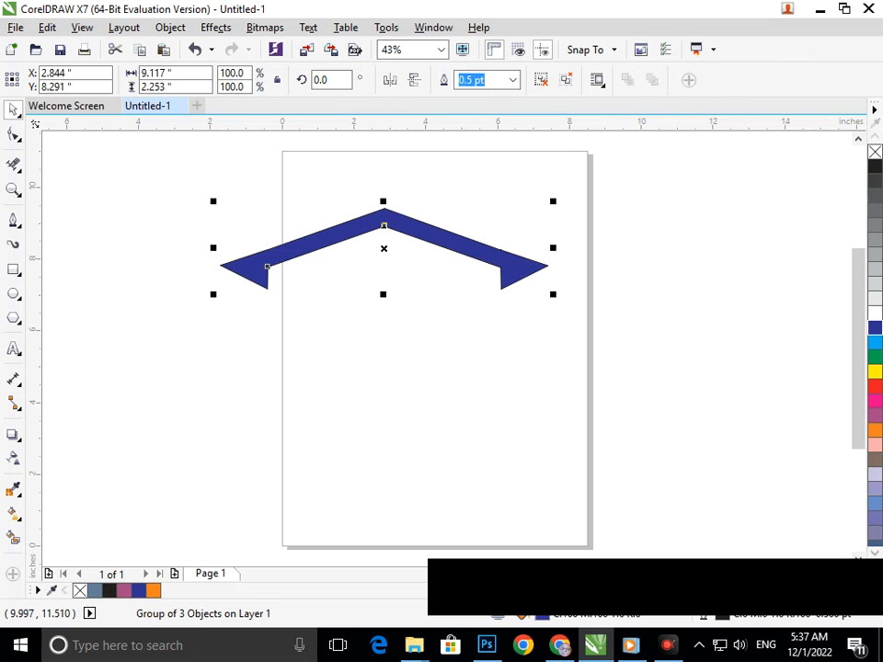
drag(557, 198, 528, 220)
Move the blue roof group fully onto the page and place a duplicate directly below it
drag(468, 251, 524, 234)
click(529, 306)
drag(442, 222, 443, 311)
right_click(442, 311)
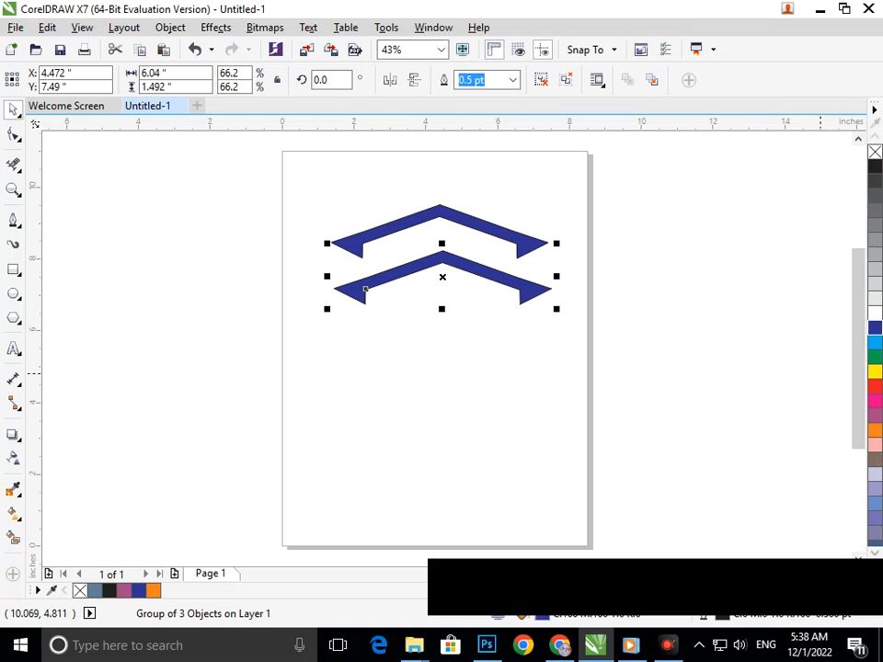
Fill the lower roof copy with the pinkish-purple palette colour and move it up closer beneath the blue one
click(875, 415)
click(413, 404)
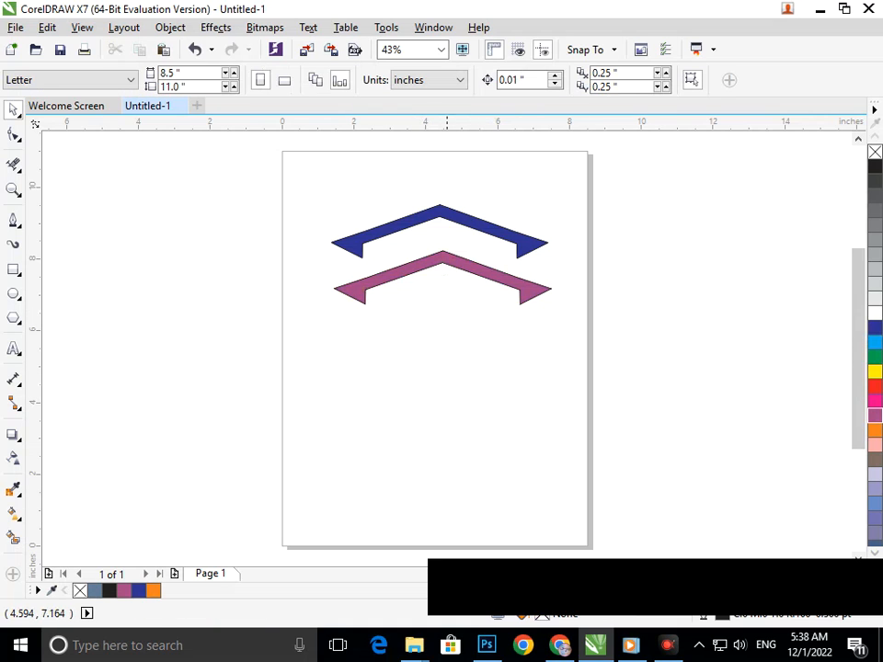
drag(445, 259, 442, 250)
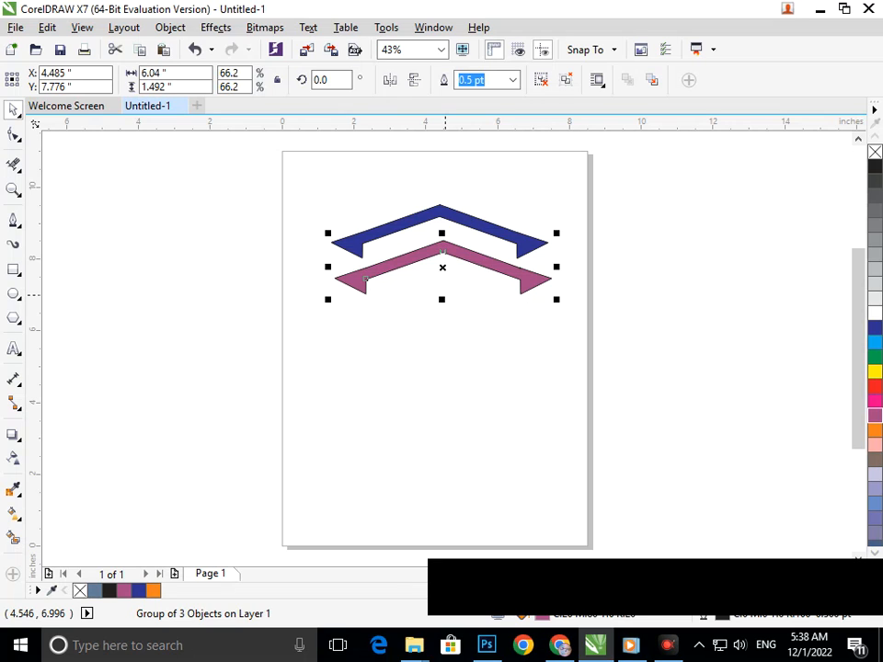
key(F6)
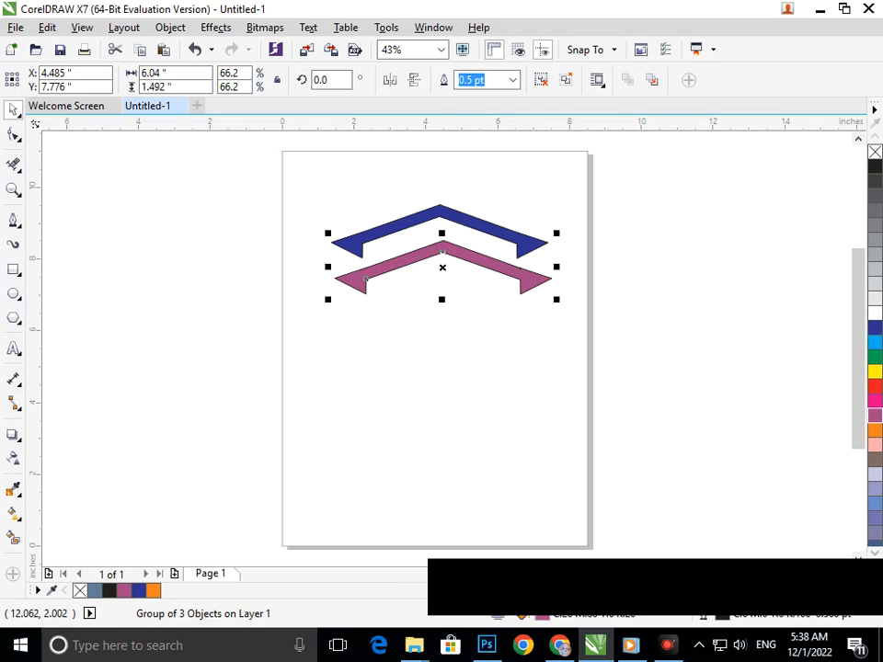
Draw a narrow vertical rectangle about 0.31 by 1.42 in below the pink roof and place a duplicate to its right
drag(380, 306, 392, 356)
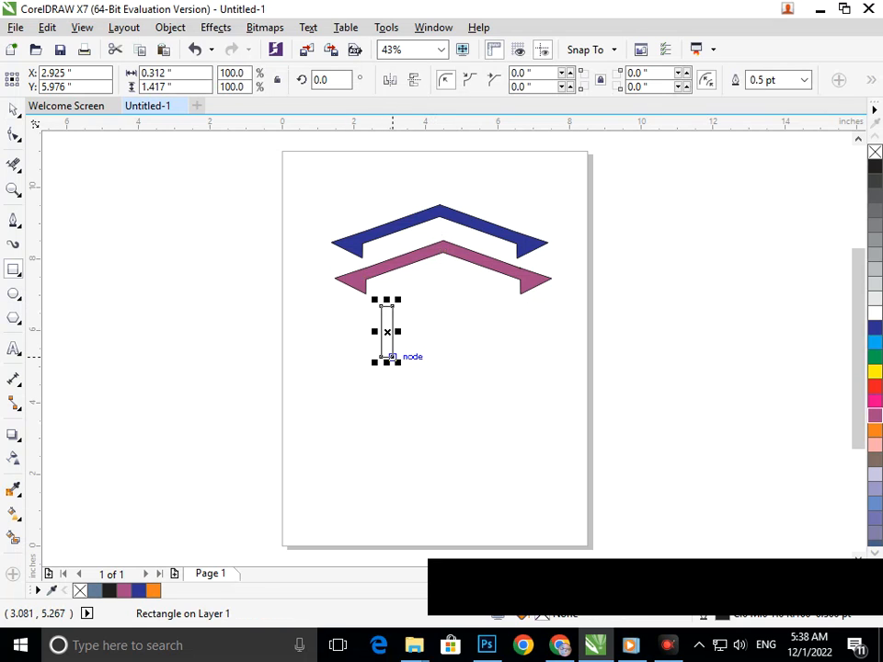
click(12, 109)
click(225, 282)
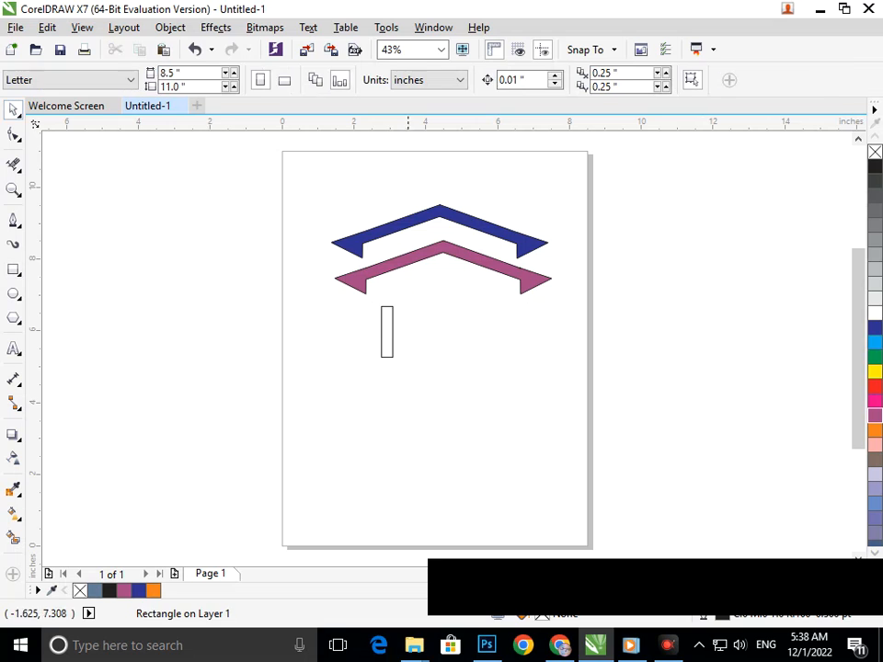
drag(391, 330, 423, 329)
Shorten both vertical rectangles from their bottom edges to nearly the same level
click(381, 341)
key(F2)
drag(293, 271, 560, 420)
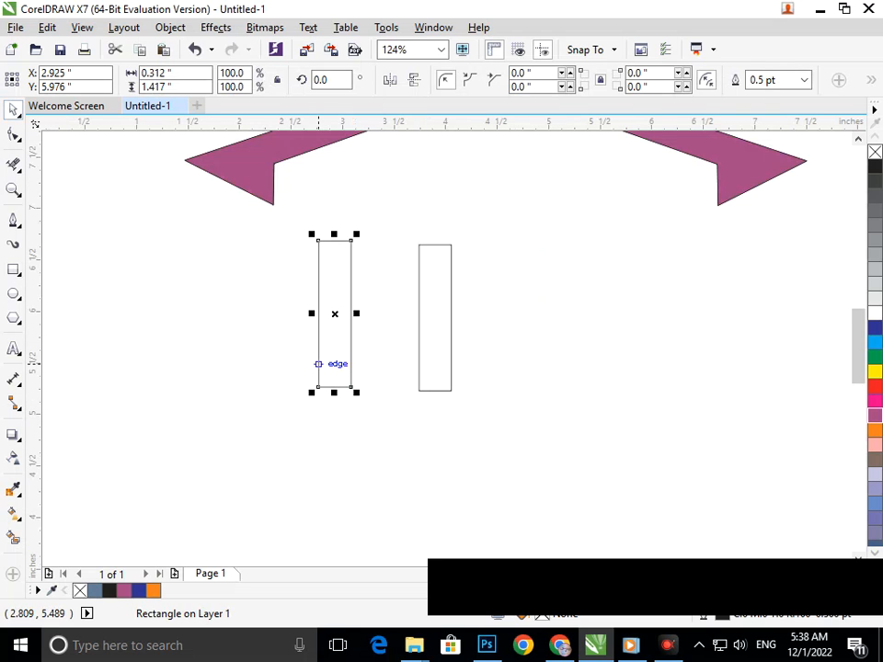
drag(334, 393, 340, 354)
click(430, 356)
drag(434, 397, 438, 357)
click(485, 398)
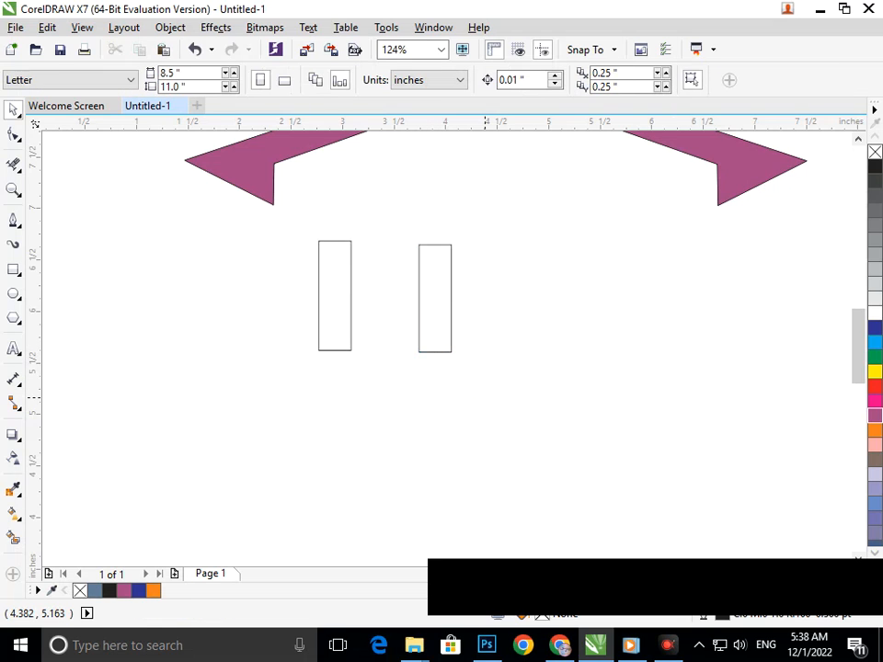
Extend the right rectangle upward until it is about 1.57 in tall
click(434, 245)
drag(435, 242, 438, 191)
click(390, 357)
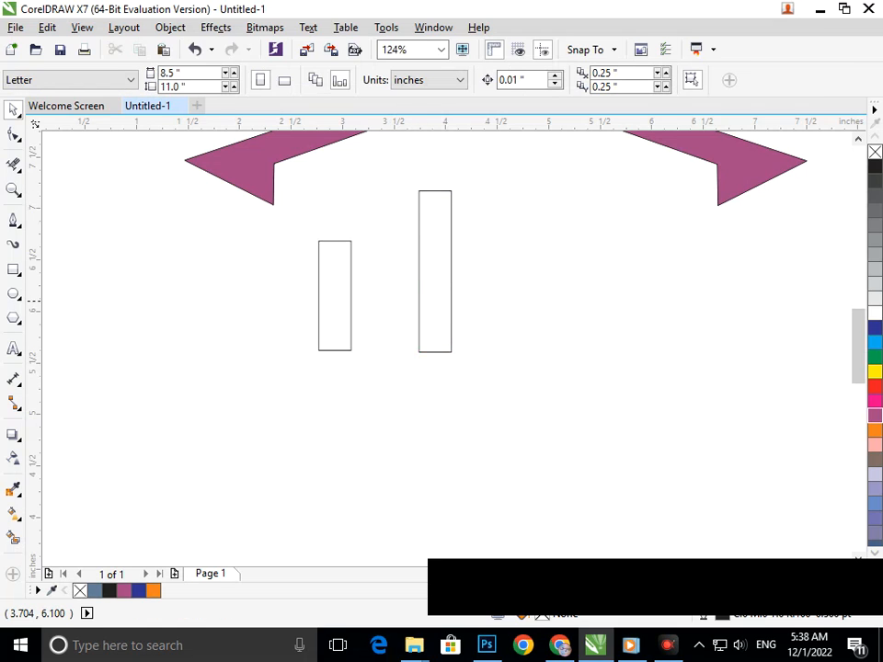
Duplicate the tall rectangle, rotate the copy to about 125 degrees and lay it diagonally across the upper parts of both uprights
drag(418, 316, 492, 317)
click(498, 347)
drag(484, 360, 586, 248)
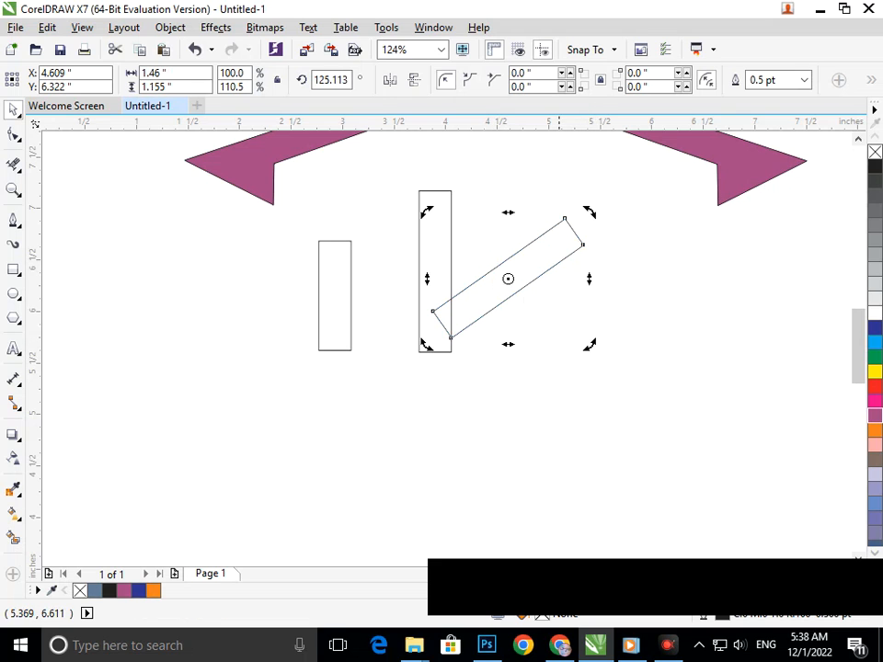
click(497, 315)
drag(488, 301, 358, 272)
click(370, 375)
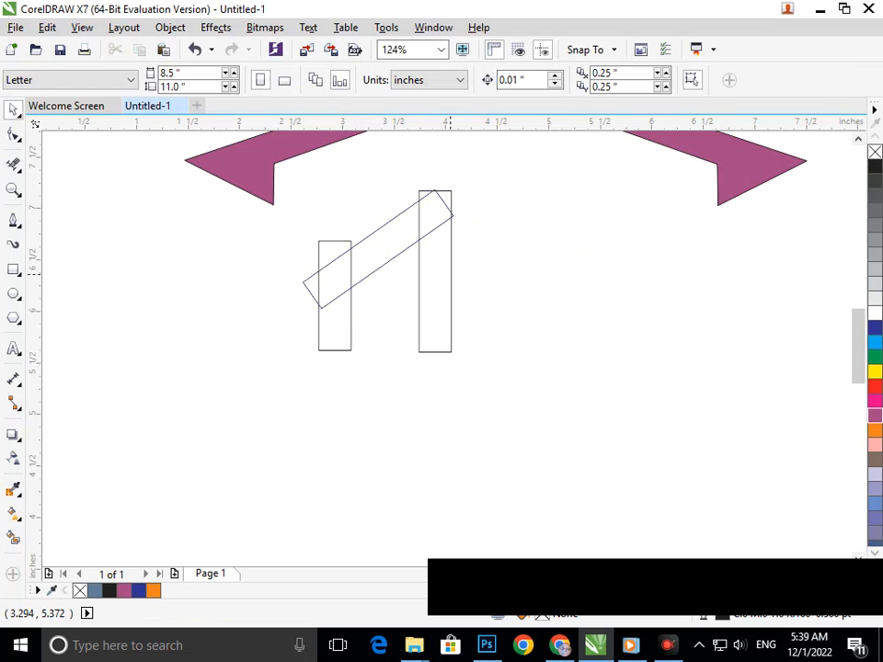
Fine-adjust the diagonal bar so its upper end meets the top and outer edges of the tall upright
scroll(441, 204, up, 6)
drag(445, 310, 438, 316)
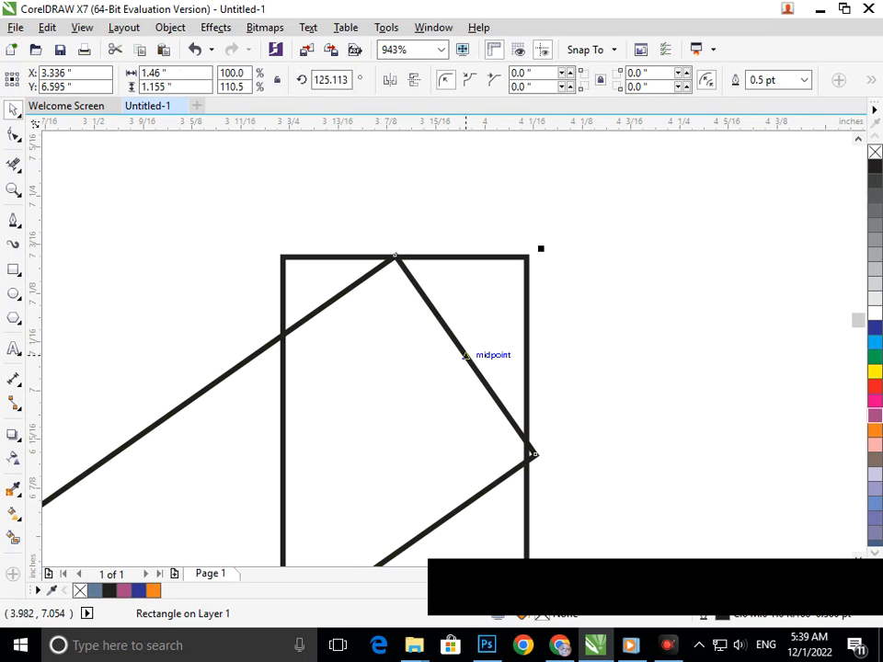
click(464, 356)
drag(463, 356, 451, 351)
click(594, 377)
scroll(344, 365, down, 2)
drag(300, 305, 330, 349)
scroll(319, 332, down, 3)
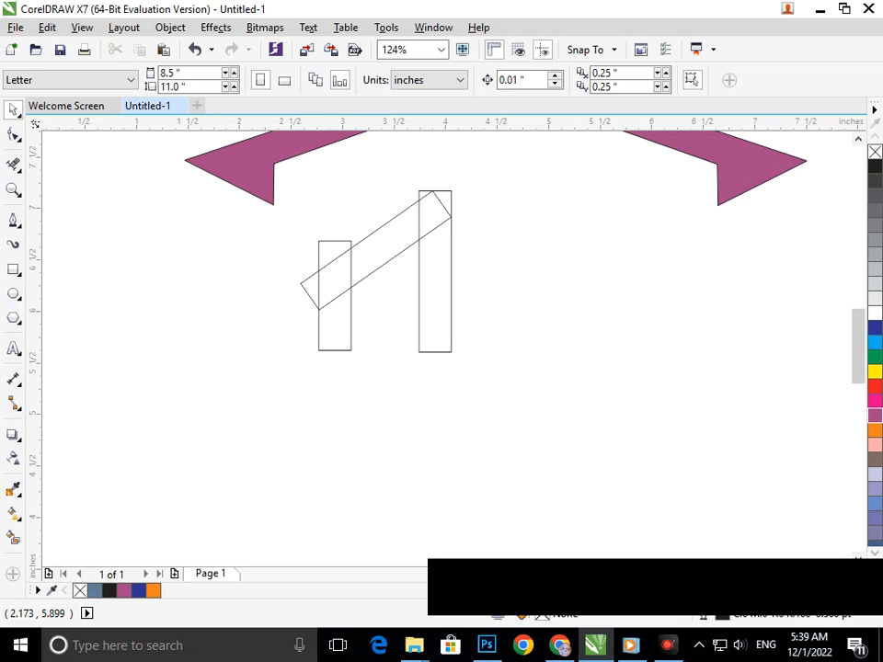
Lengthen the left upright downward to about 1.2 in and narrow it to about 0.27 in wide
click(330, 339)
drag(335, 361, 334, 371)
mouse_move(356, 302)
mouse_down()
mouse_move(335, 302)
mouse_move(352, 303)
mouse_up()
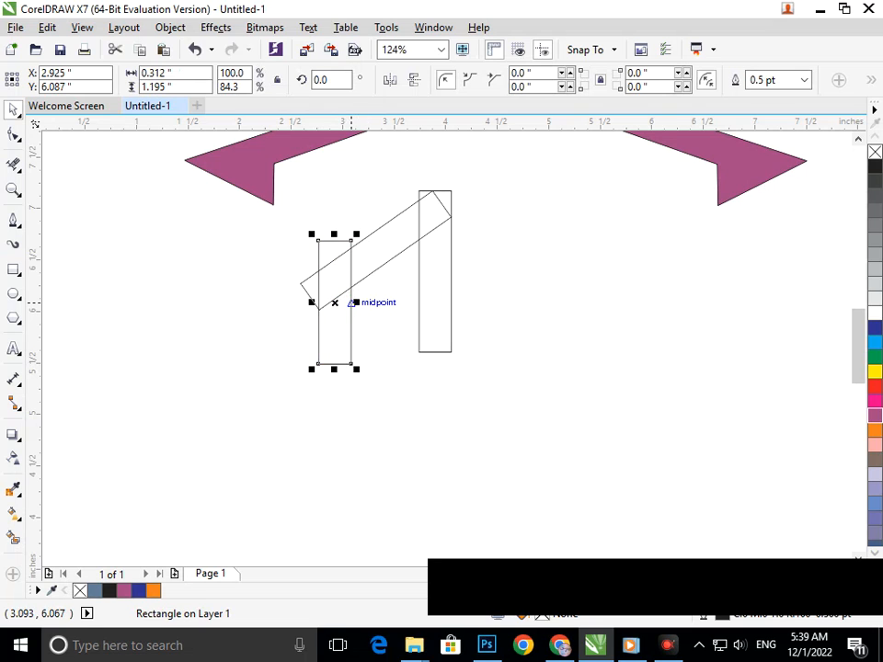
scroll(336, 295, up, 5)
drag(439, 340, 408, 340)
scroll(410, 391, down, 2)
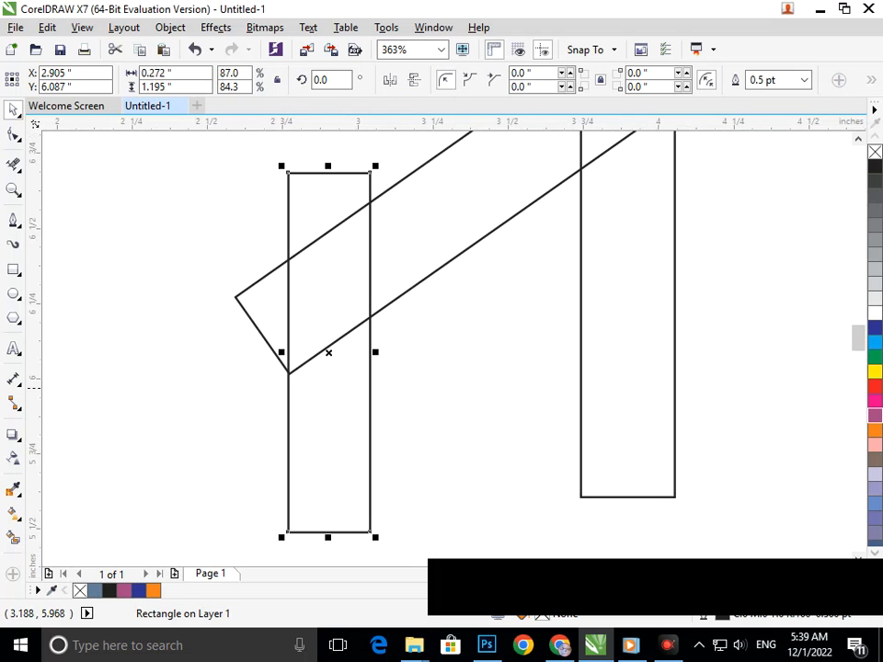
Narrow the tall right upright from its inner side to about 0.27 in wide
click(581, 372)
drag(578, 262, 594, 260)
scroll(594, 261, down, 3)
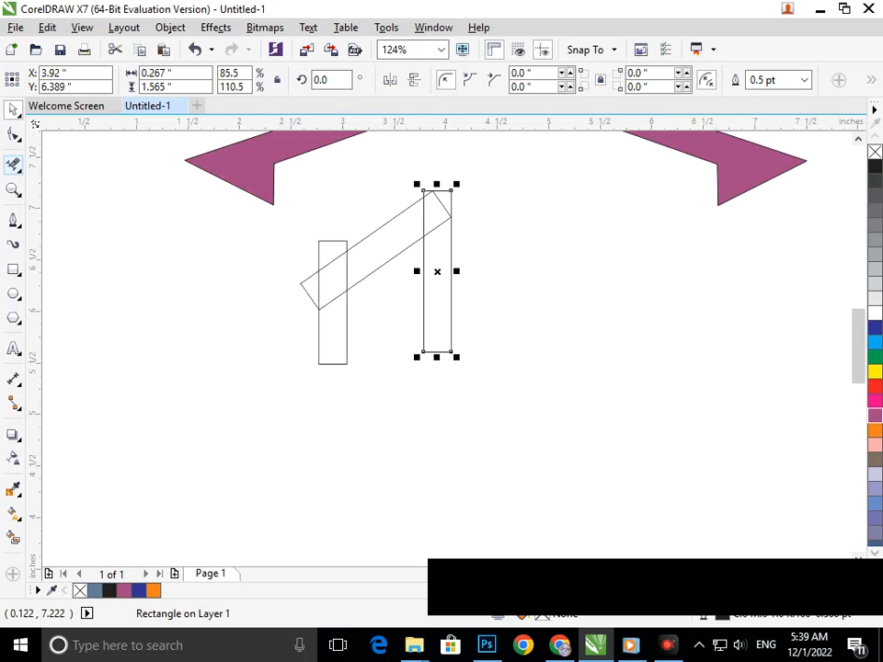
Remove the overlapping inner lines and protruding corners where the diagonal bar crosses the two uprights using Virtual Segment Delete
click(13, 164)
click(325, 306)
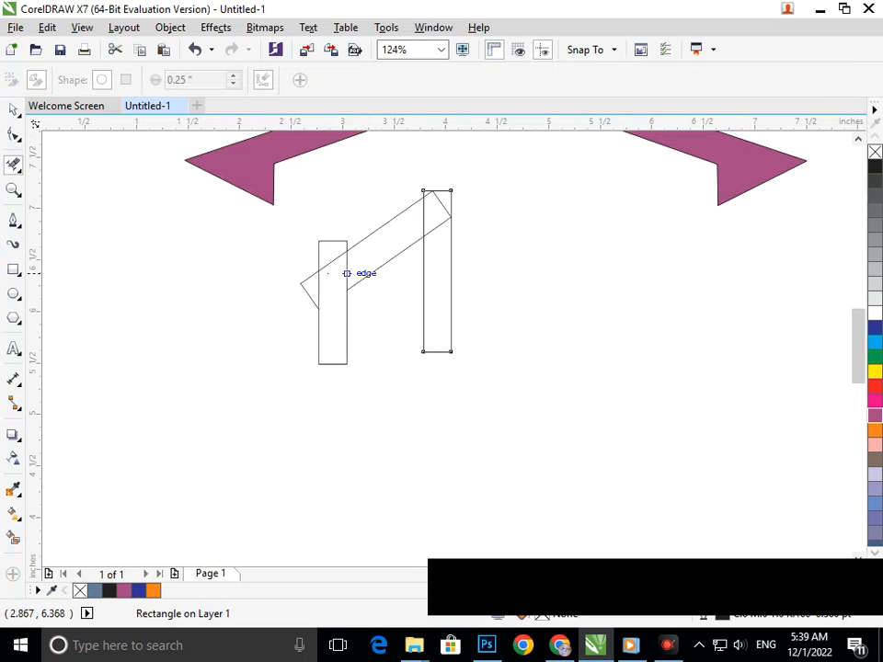
click(423, 220)
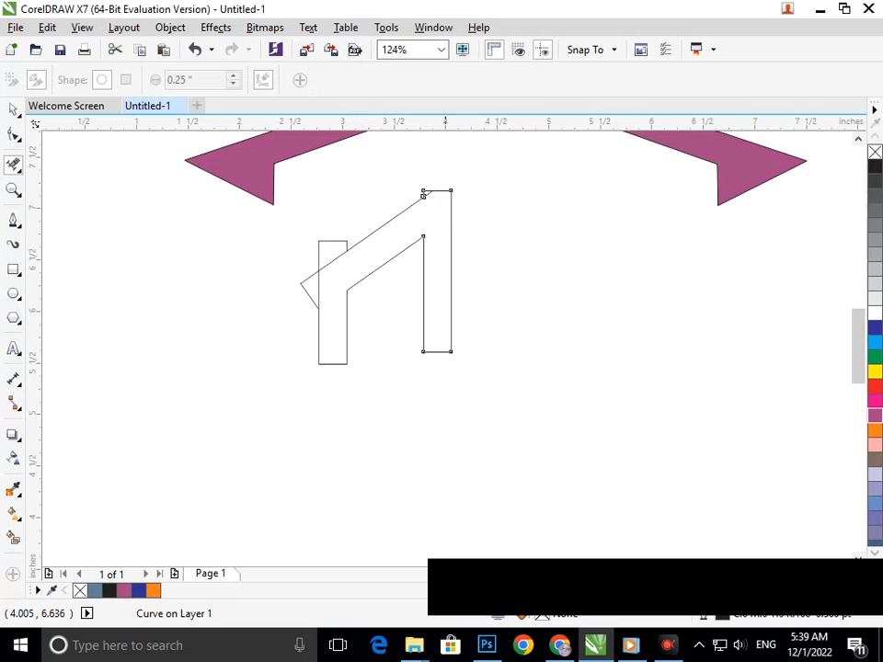
scroll(424, 195, up, 3)
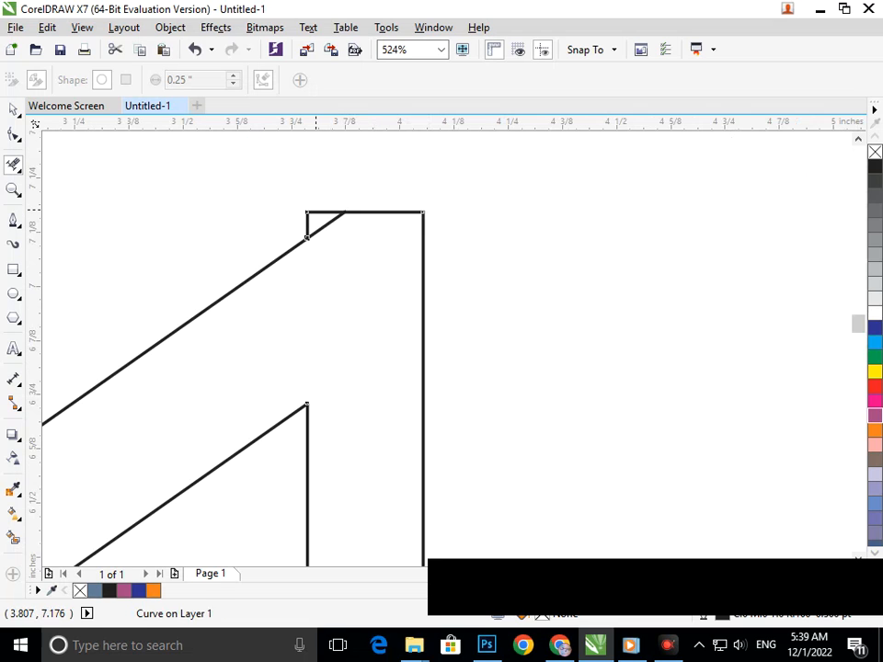
click(312, 218)
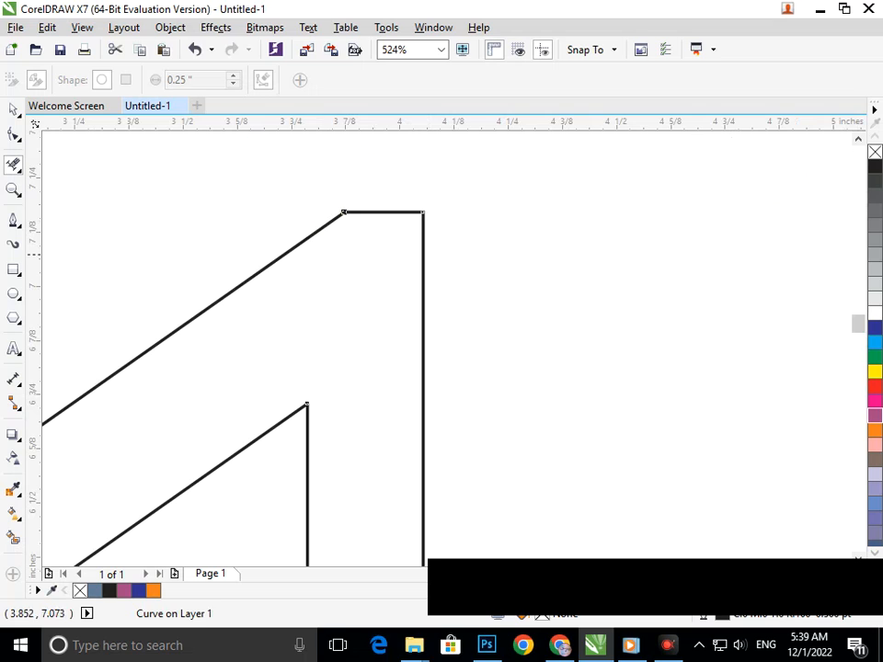
scroll(337, 255, down, 3)
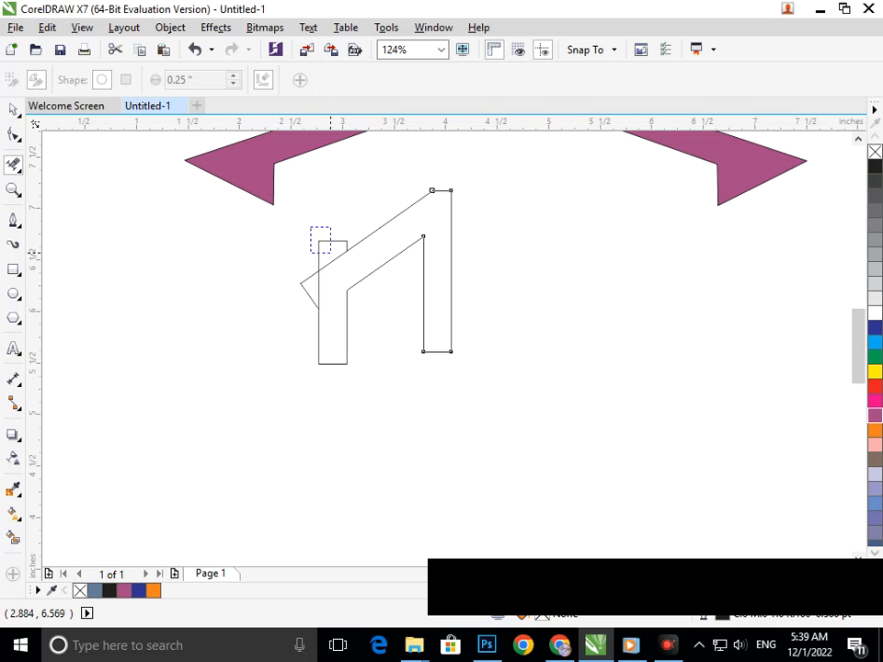
click(320, 237)
drag(295, 266, 310, 297)
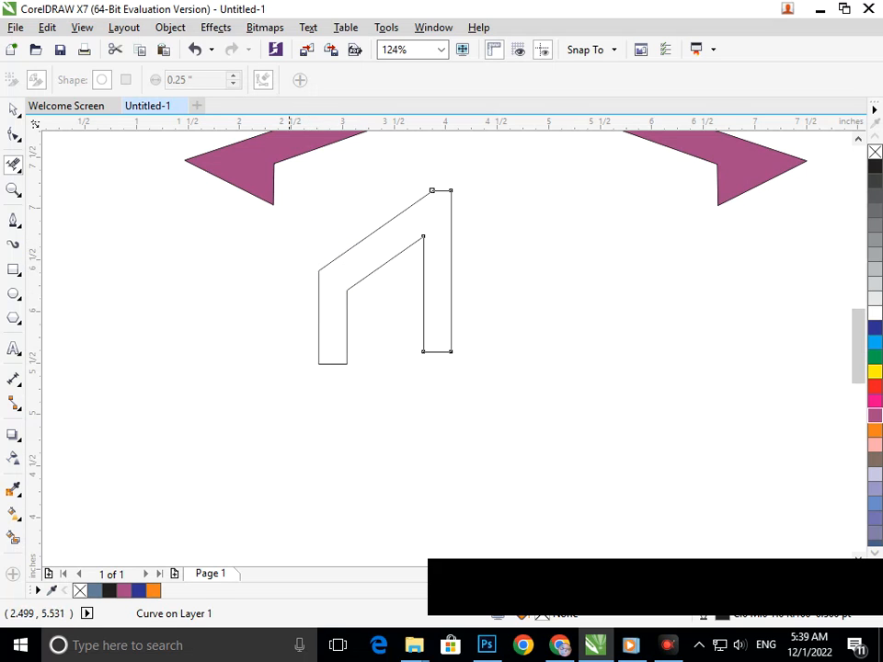
Place a horizontal guideline along the bottom edge of the trimmed outline's right leg
key(shift+F4)
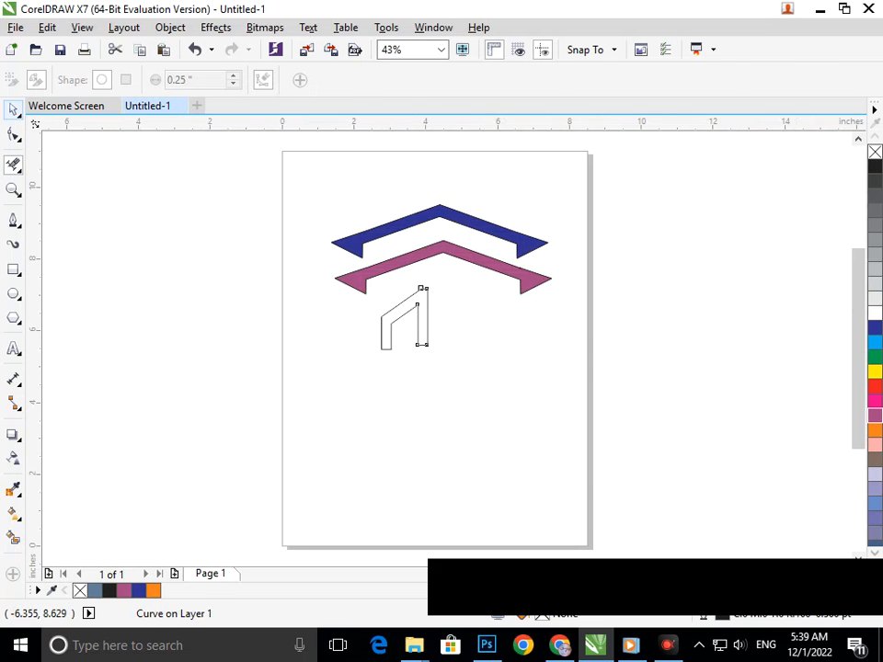
click(13, 110)
click(366, 349)
drag(414, 346, 390, 361)
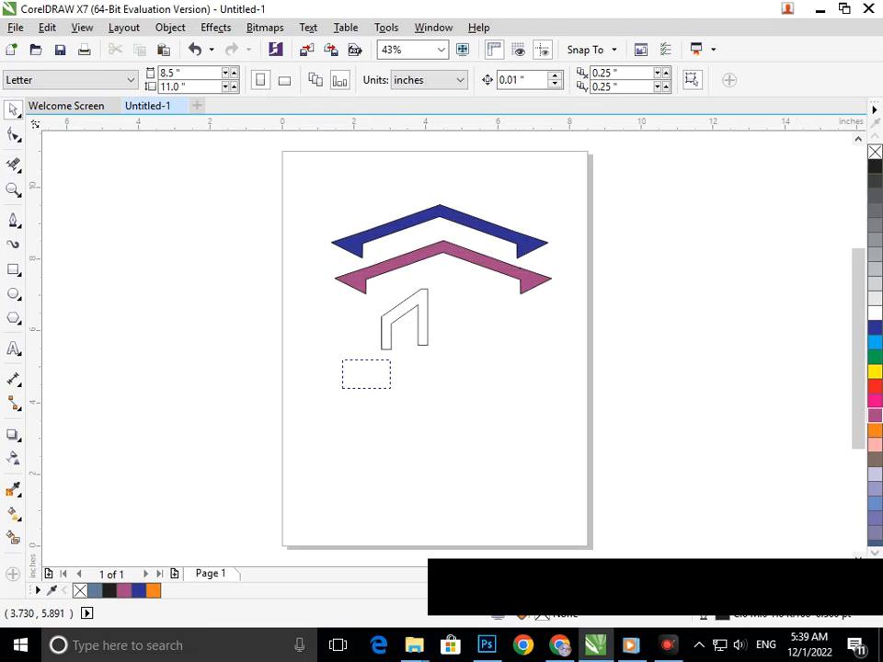
key(F2)
drag(317, 266, 525, 389)
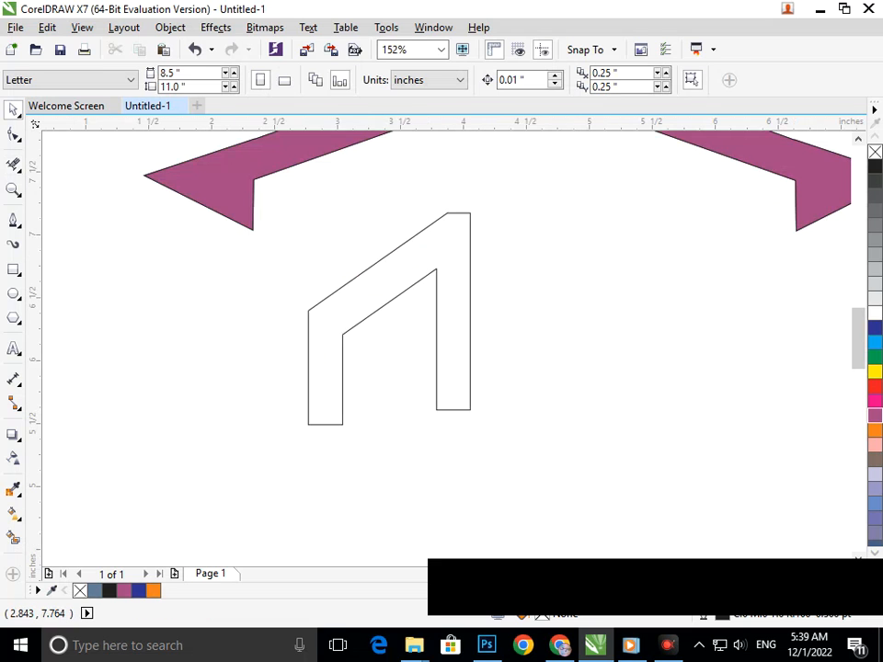
drag(346, 122, 351, 411)
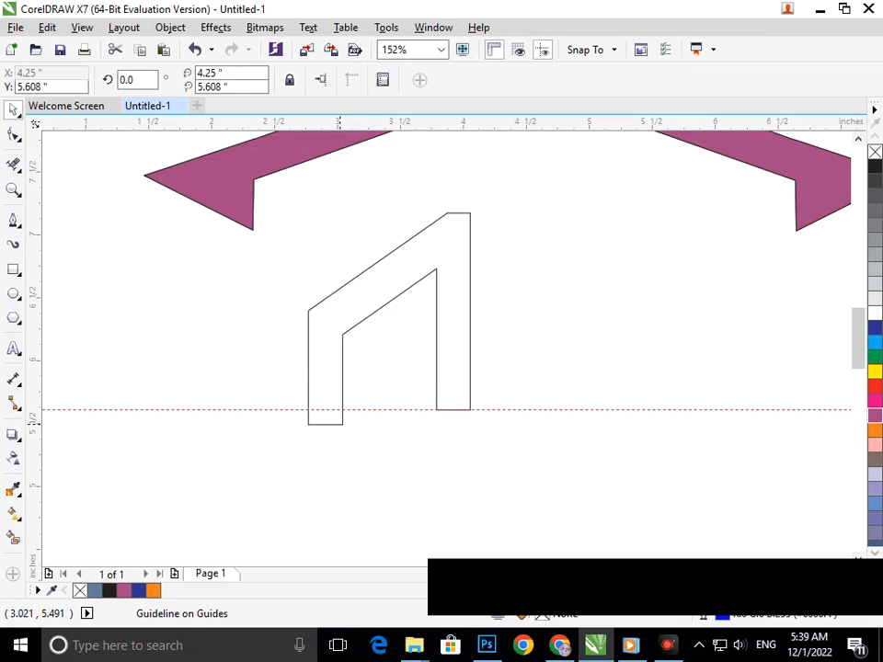
Shorten the left leg up to the guideline and delete the guideline
click(335, 424)
drag(325, 429, 334, 411)
click(364, 414)
click(373, 411)
key(Delete)
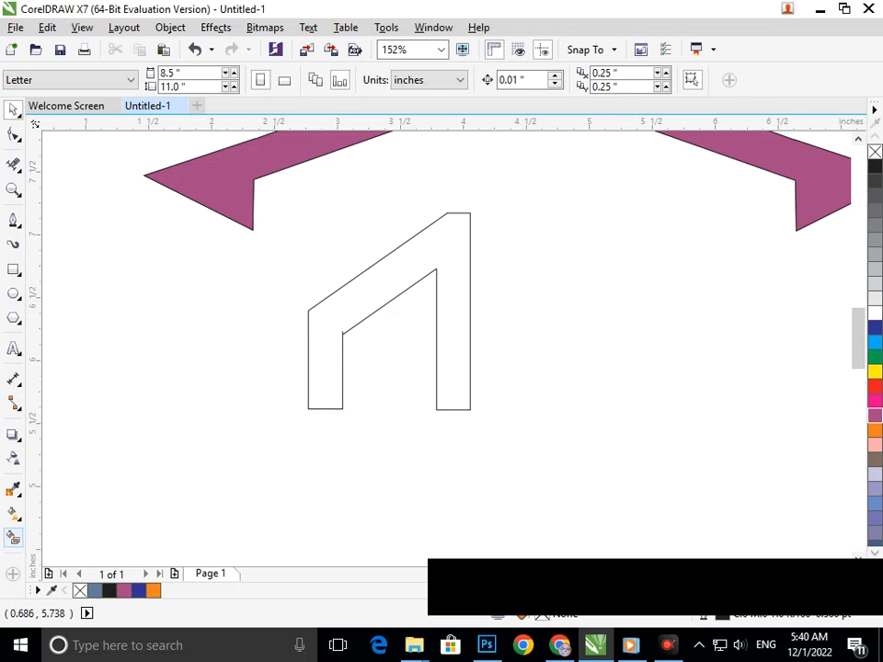
Create a closed shape from the trimmed outline with Smart Fill and colour it dark blue
click(13, 539)
click(335, 355)
key(shift+F4)
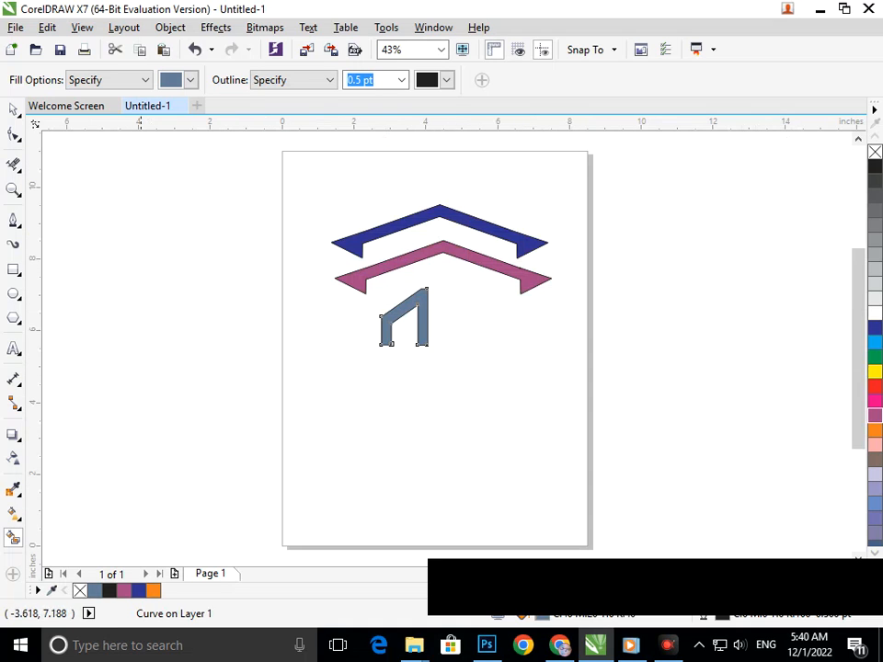
click(13, 109)
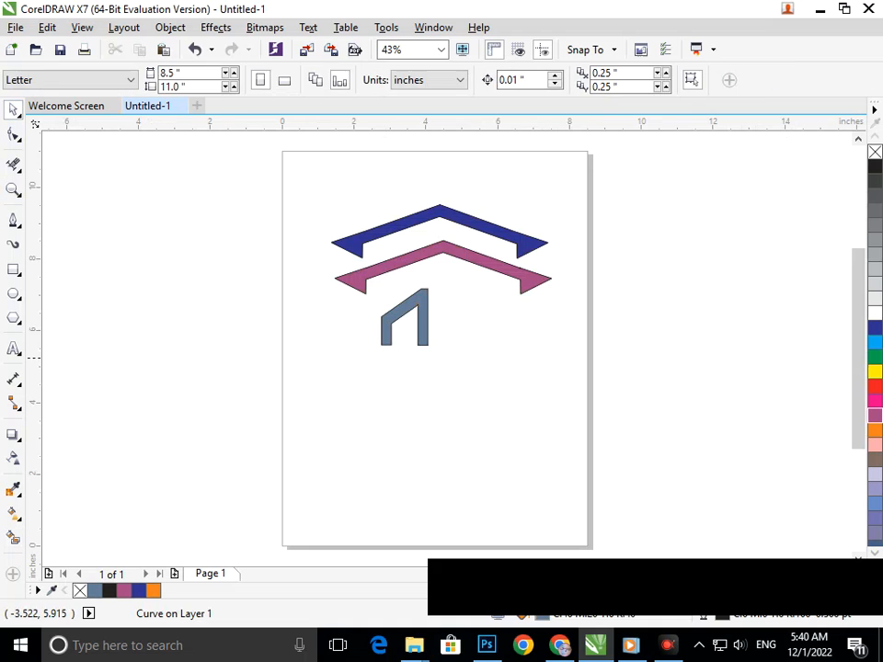
click(385, 341)
click(875, 328)
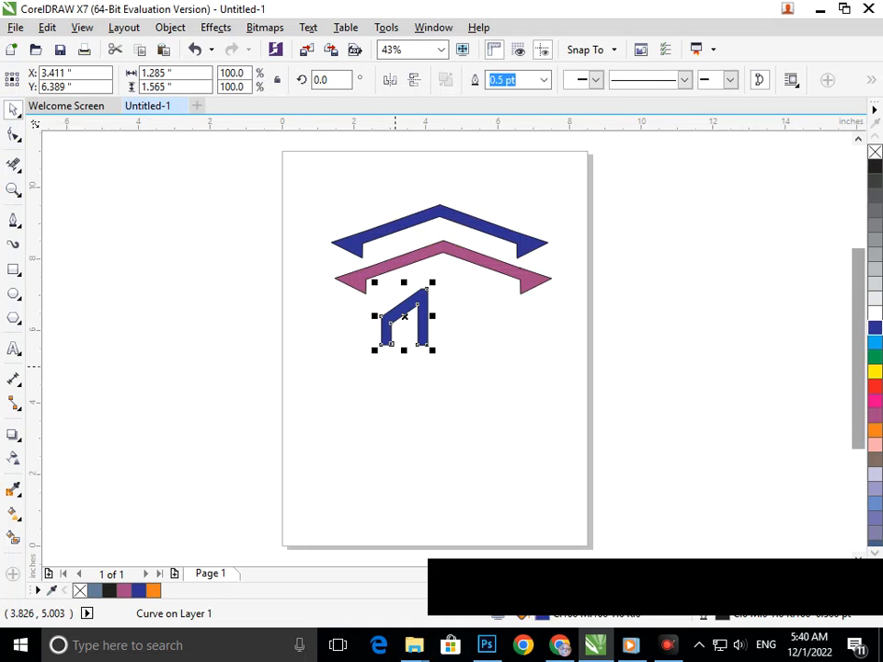
click(419, 366)
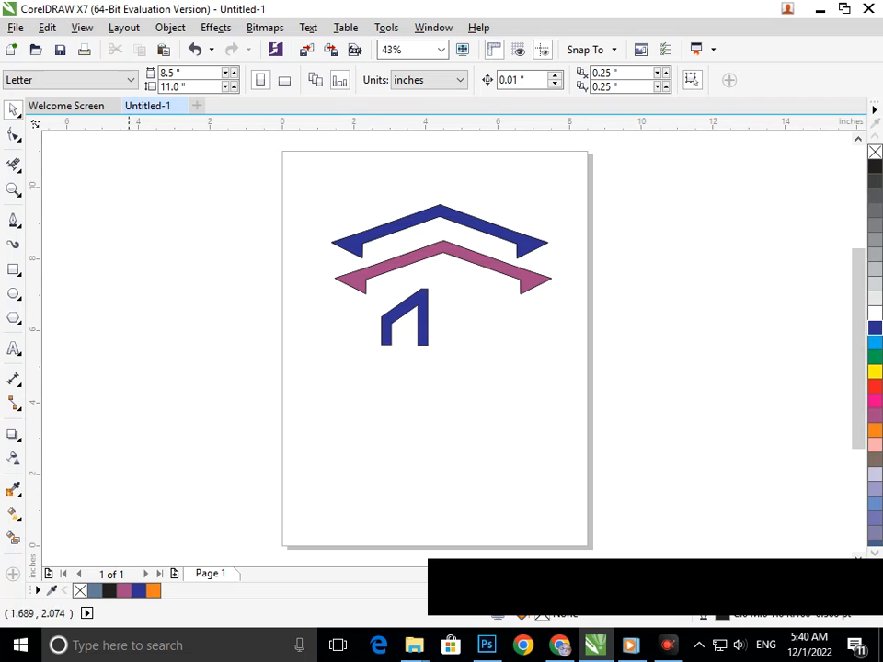
Draw a rectangle and place it with a duplicate stacked below, just right of the blue two-legged shape
click(14, 270)
drag(318, 390, 333, 438)
click(13, 109)
click(212, 452)
right_click(334, 438)
drag(274, 348, 458, 338)
click(437, 393)
key(F2)
drag(369, 215, 549, 425)
Scale both stacked rectangles down to about 0.69 by 0.59 in and nudge the lower one into line beneath the upper
click(446, 375)
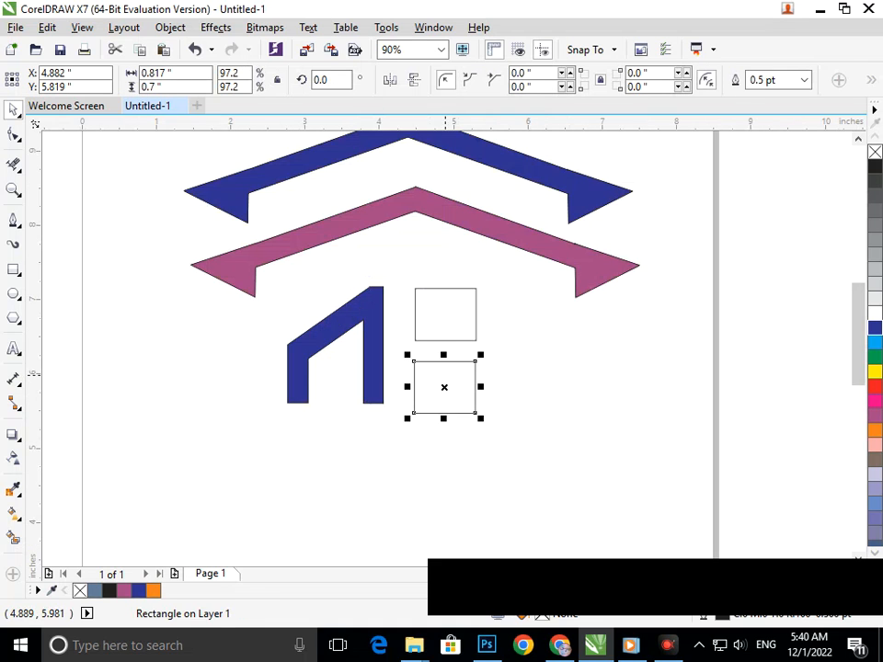
shift+click(451, 328)
drag(476, 413, 445, 372)
click(444, 384)
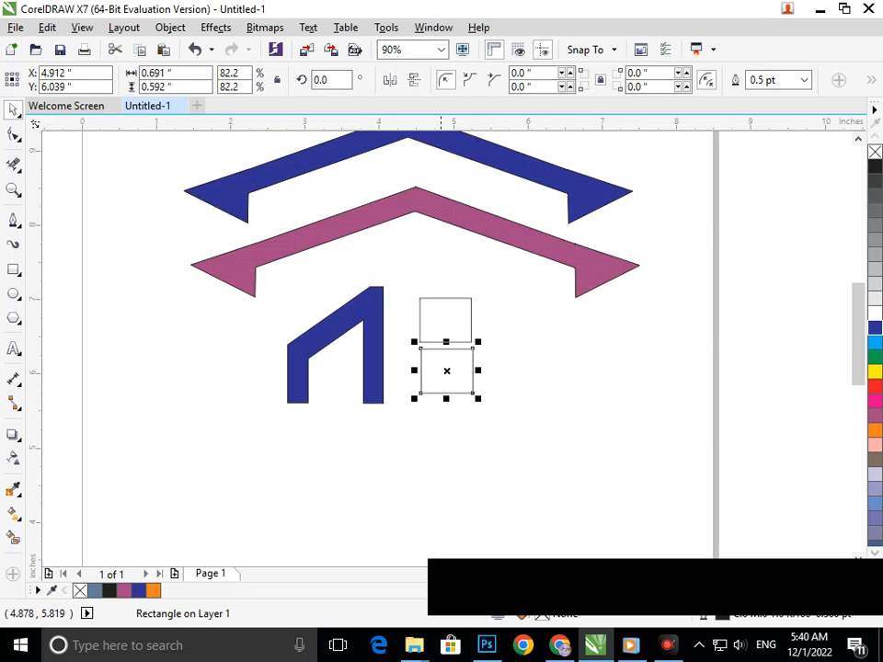
key(Down)
key(Left)
key(Left)
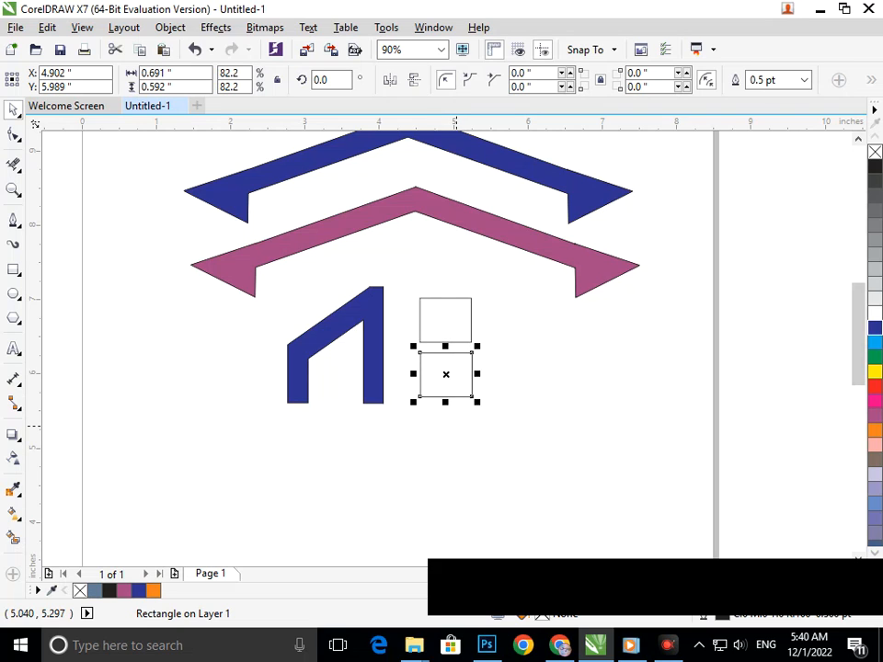
Duplicate the two stacked rectangles to their right and narrow both copies to form a four-pane window
key(Escape)
drag(446, 319, 511, 319)
drag(451, 369, 520, 367)
click(524, 330)
click(538, 321)
drag(538, 319, 518, 321)
click(539, 376)
drag(540, 375, 522, 437)
click(511, 414)
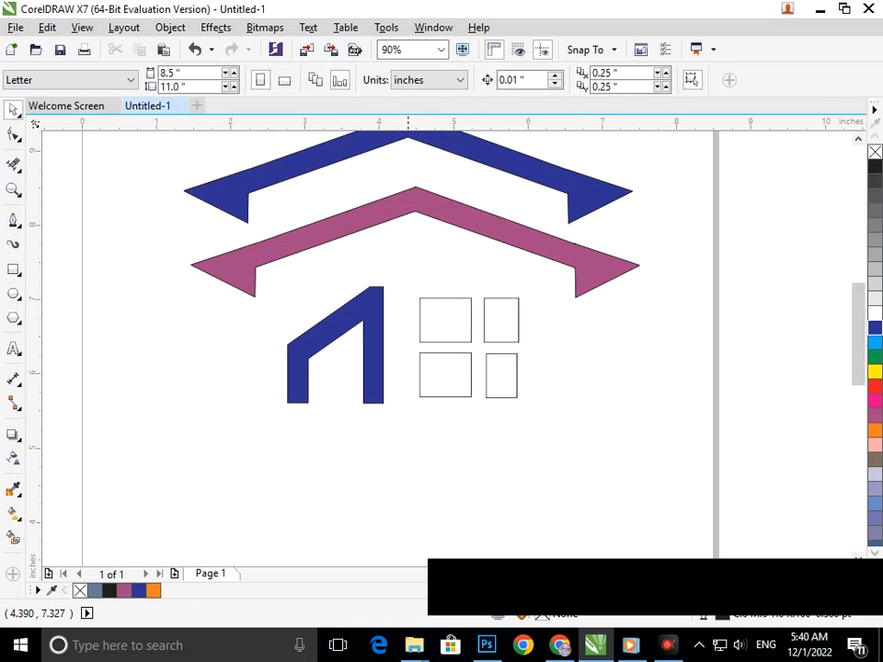
Group the four window rectangles and add a perspective effect to the group
drag(408, 275, 576, 452)
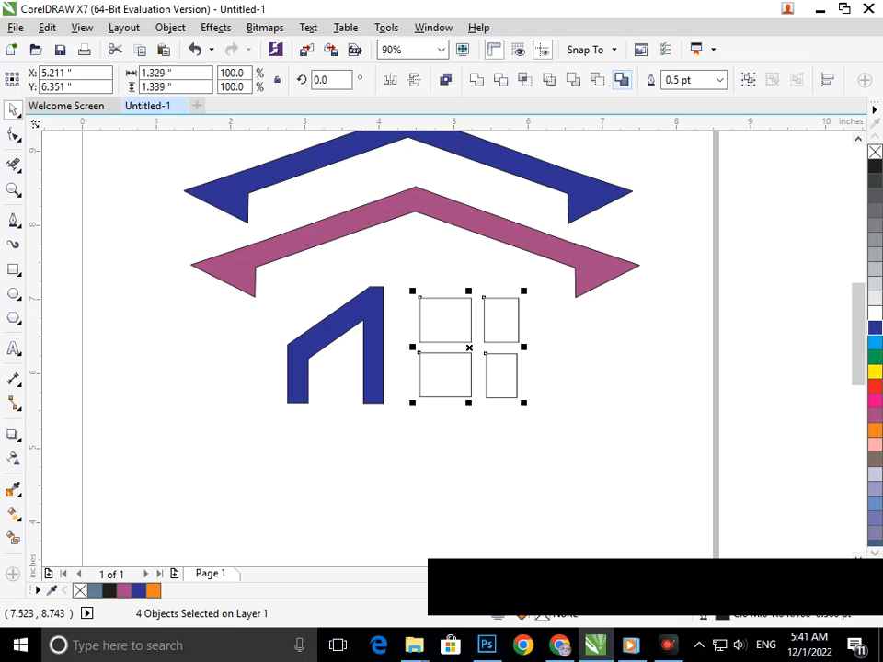
key(ctrl+g)
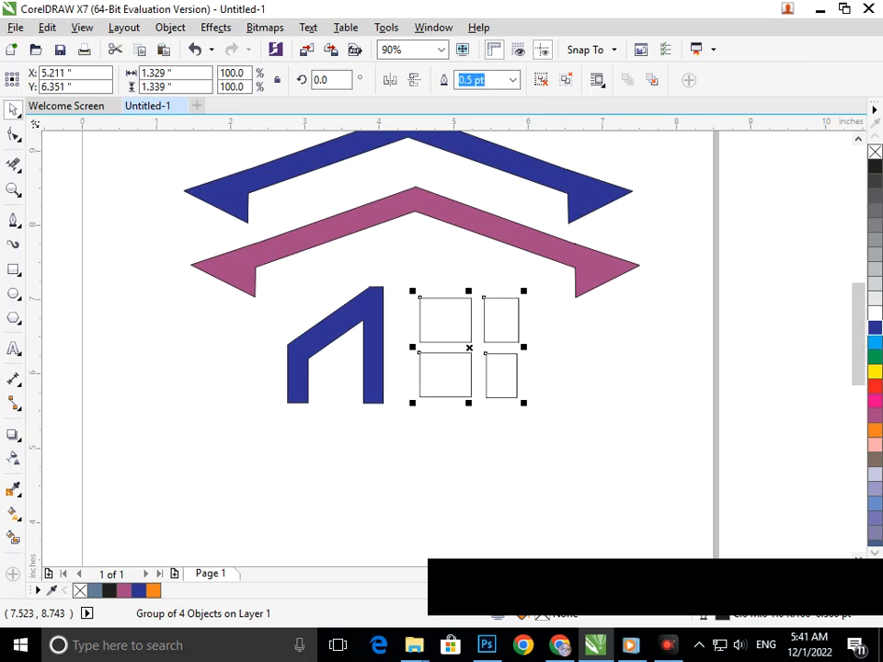
click(265, 27)
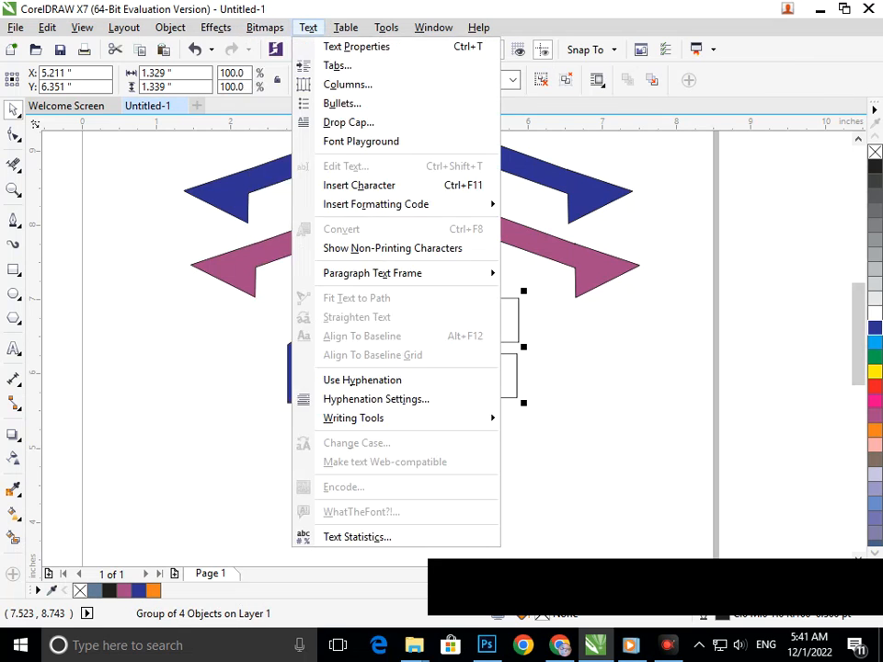
mouse_move(215, 27)
click(265, 248)
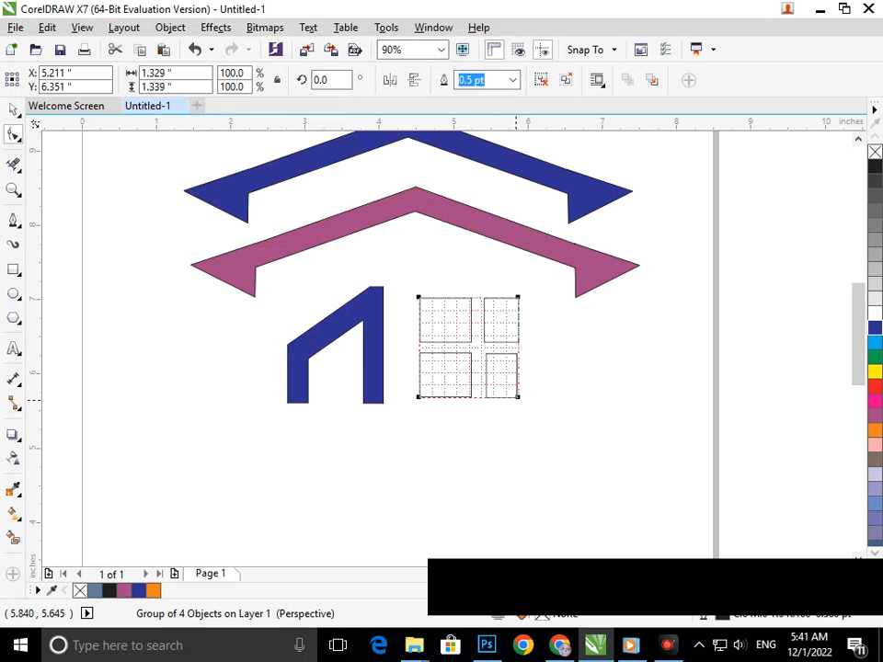
Pull the window group's far corners inward in the perspective envelope so the panes taper away from the wall shape
drag(518, 395, 520, 381)
drag(518, 296, 518, 314)
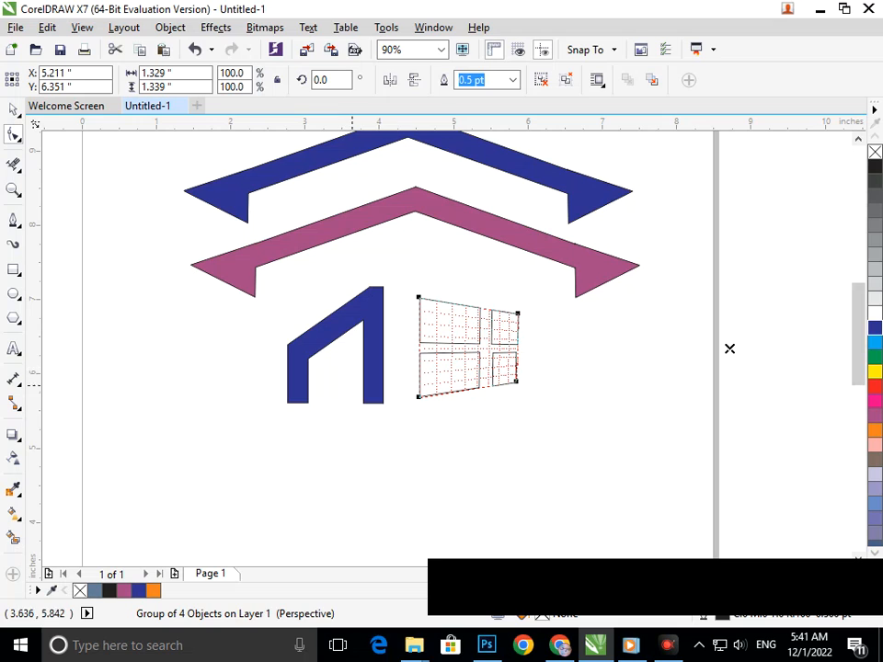
drag(419, 395, 419, 398)
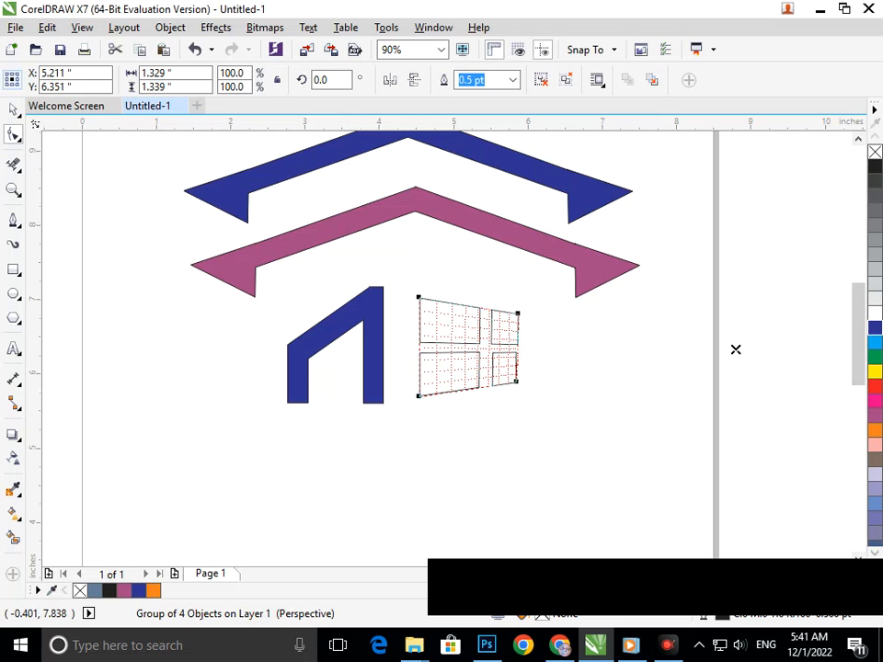
click(13, 109)
click(83, 297)
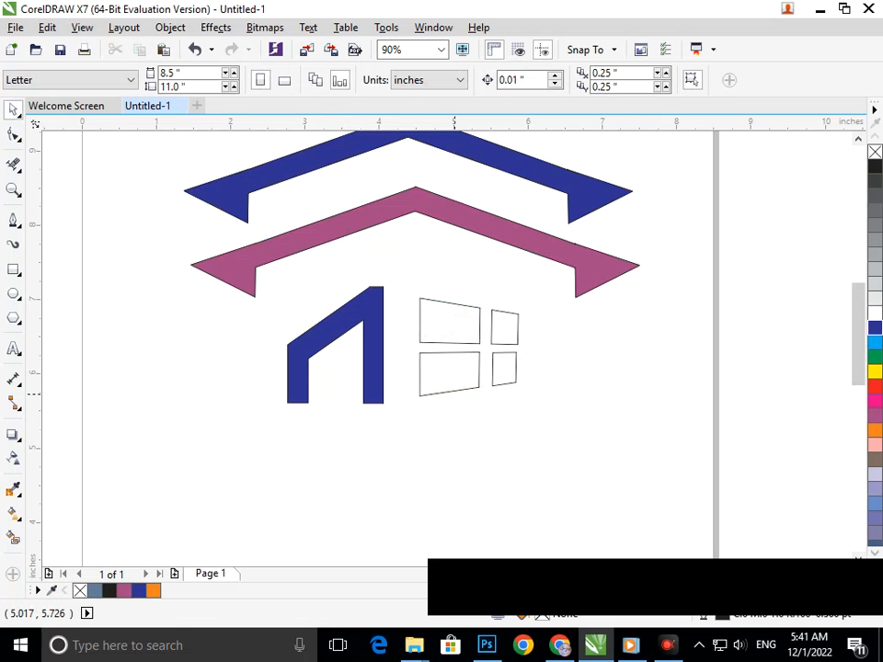
Reposition the window group slightly farther from the wall shape and ungroup it into four panes
drag(448, 382, 468, 375)
click(469, 451)
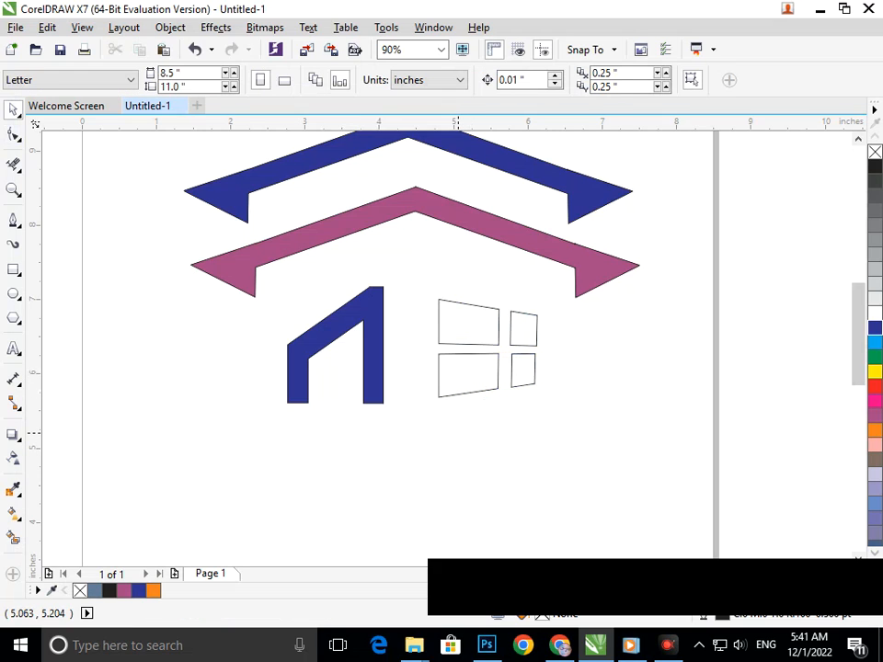
click(478, 385)
drag(460, 362, 453, 370)
click(460, 423)
click(449, 382)
click(541, 80)
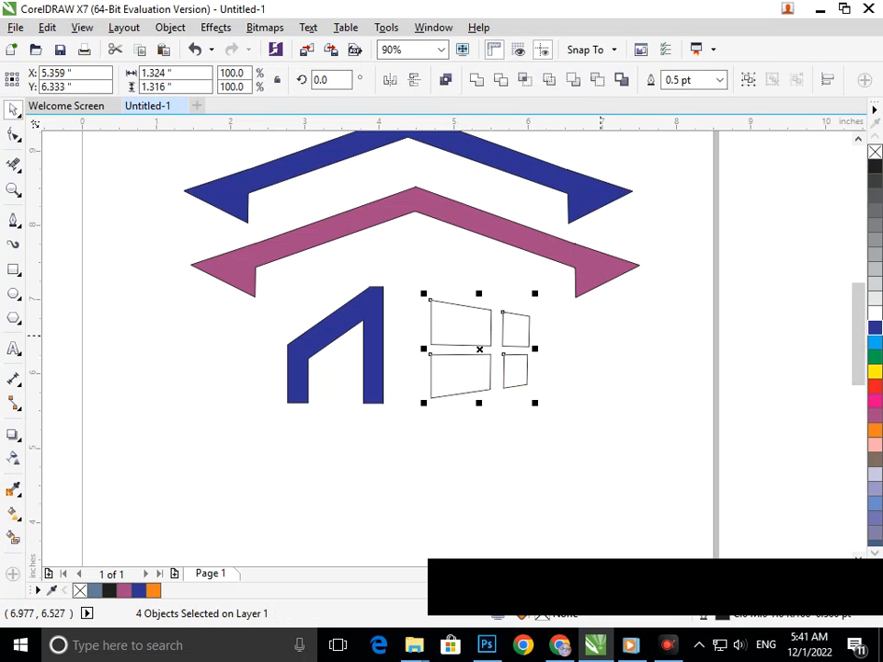
click(598, 335)
Fill all four window panes with the same blue as the wall shape
click(447, 335)
shift+click(459, 392)
shift+click(524, 374)
shift+click(514, 334)
click(875, 329)
click(627, 390)
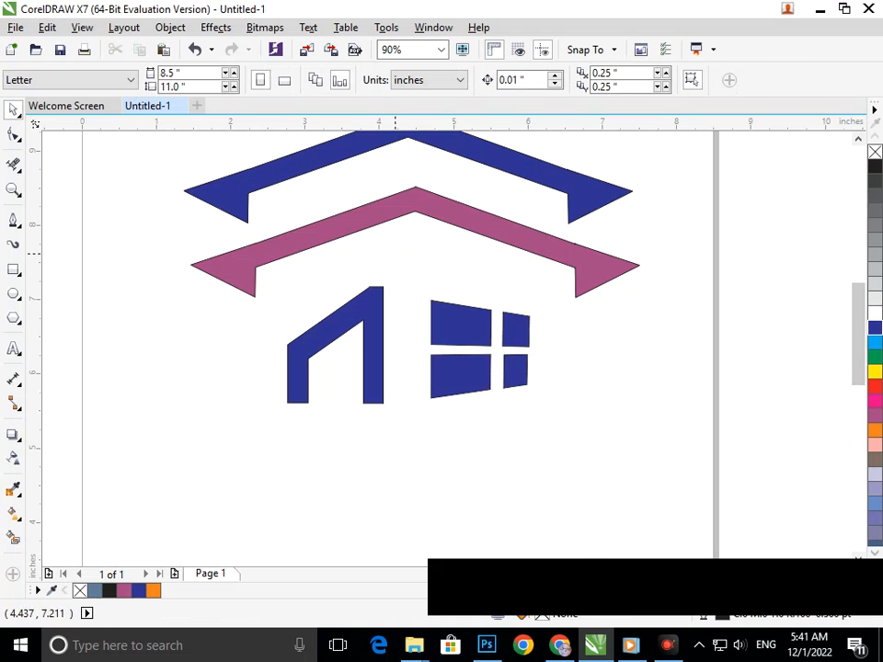
Add the artistic text "PROPERTIES" in 24 pt Arial below the house drawing
scroll(468, 293, down, 2)
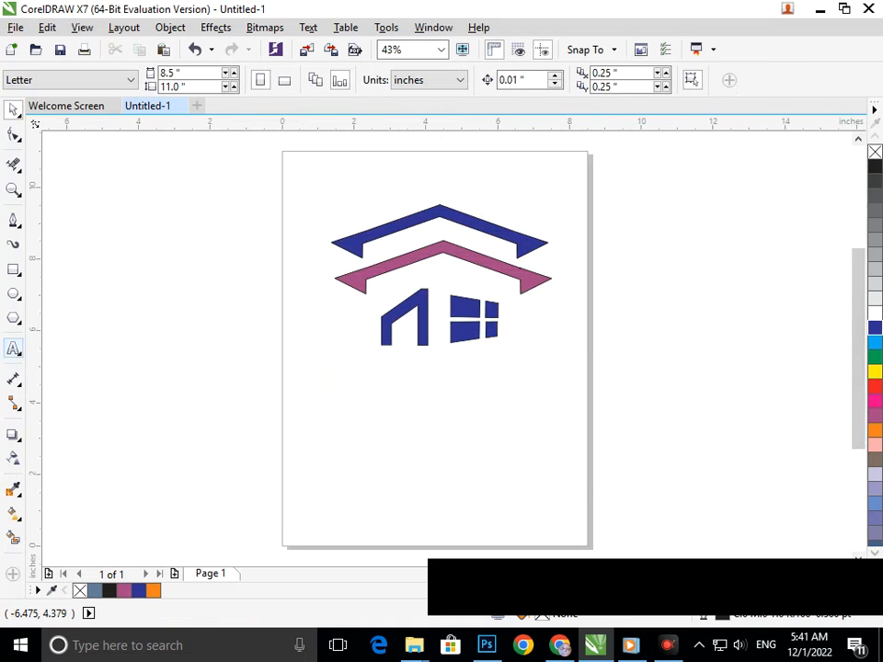
click(13, 349)
click(372, 420)
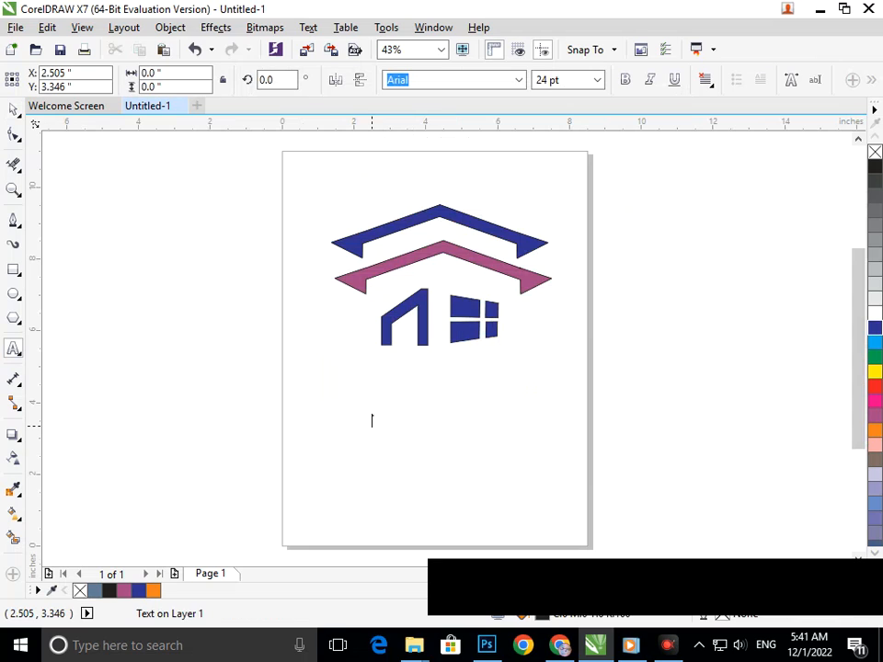
text(PRO)
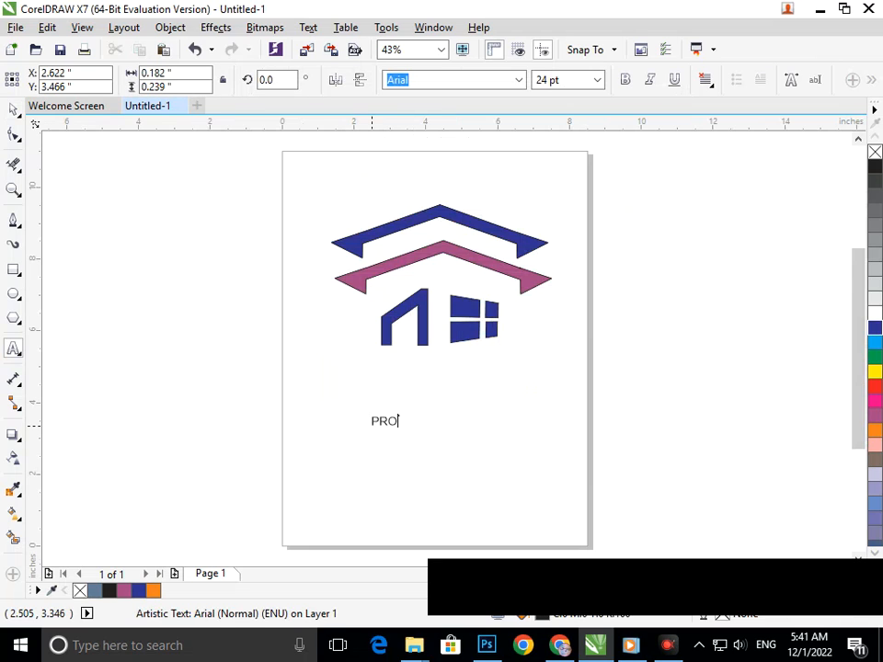
text(PERTIE)
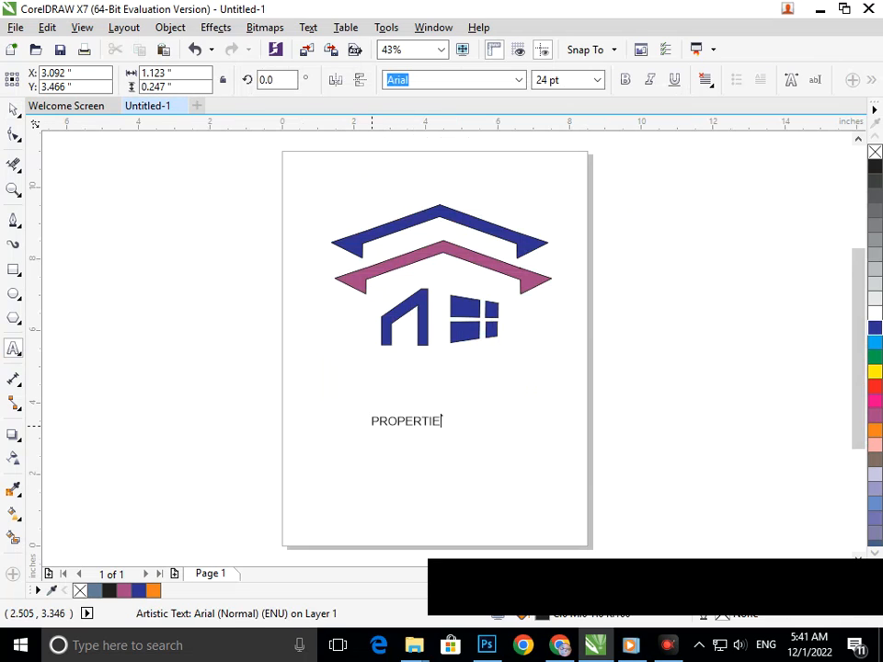
text(S)
Enlarge the PROPERTIES text to about 54 pt and place it centred just beneath the wall and window
click(14, 109)
drag(365, 429, 311, 449)
drag(407, 434, 436, 386)
drag(354, 391, 359, 391)
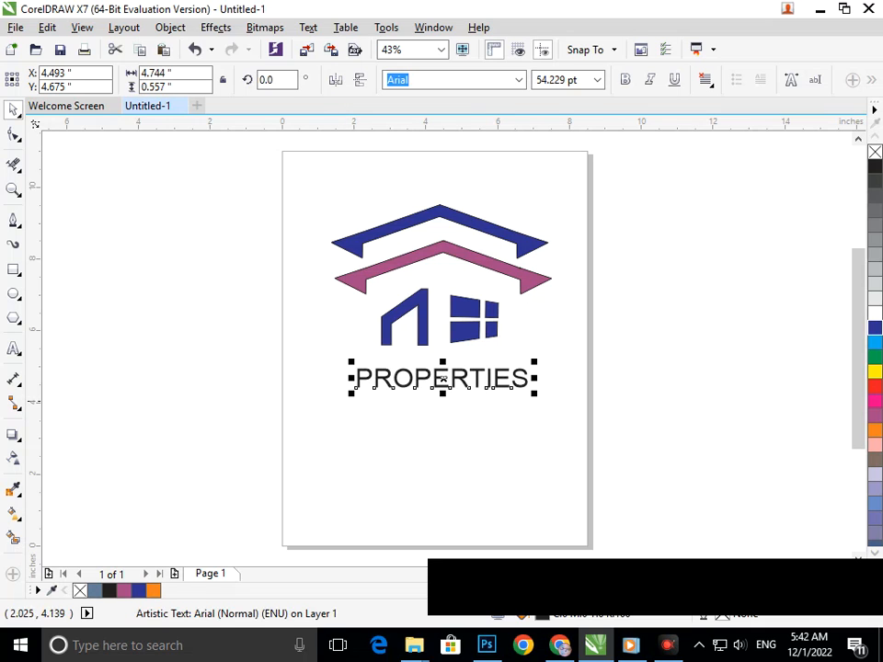
Make the PROPERTIES text bold and fill it pinkish purple
click(625, 79)
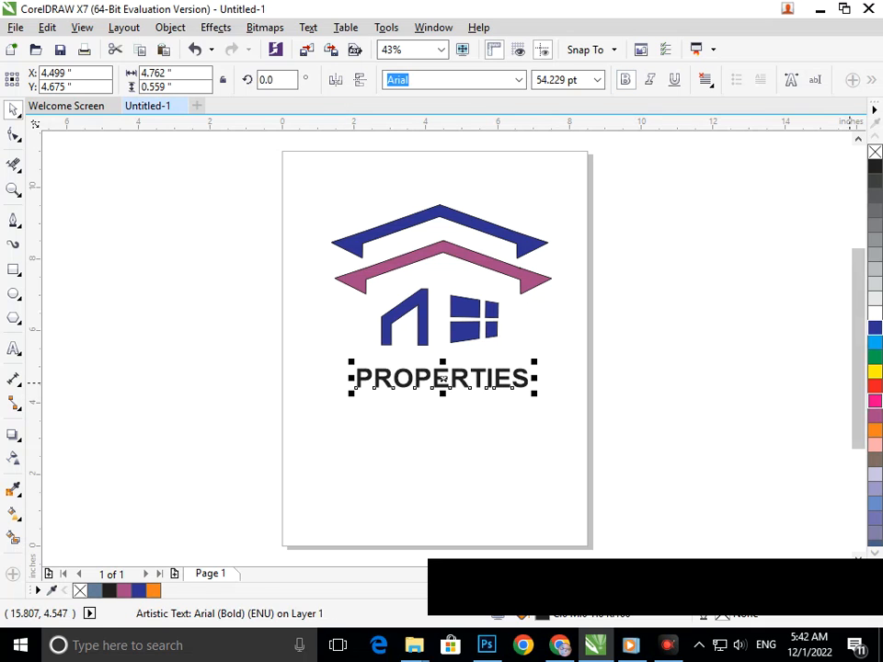
click(875, 415)
click(685, 428)
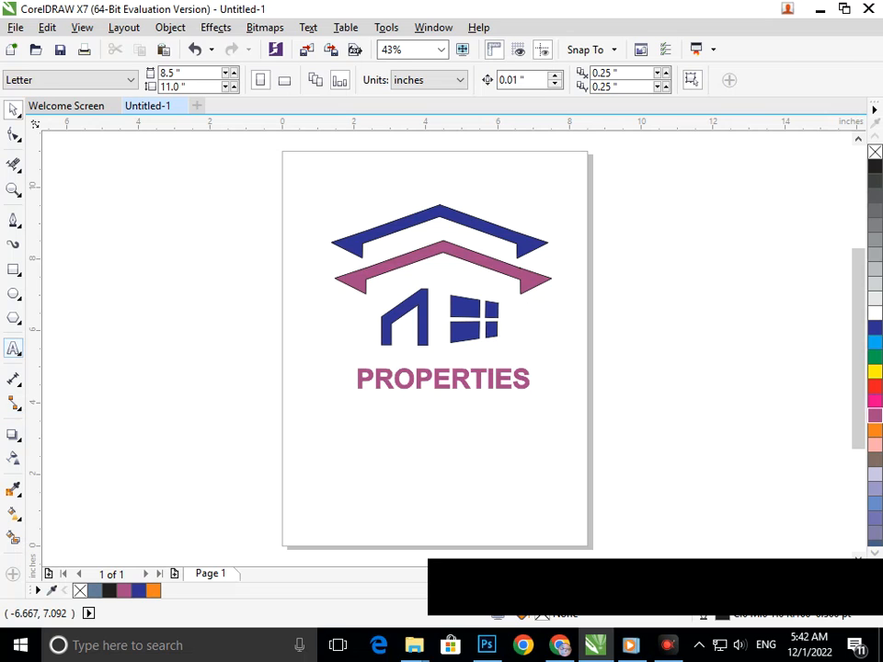
Add the text "TAG LINE" and place it centred beneath PROPERTIES
click(14, 348)
click(377, 452)
text(TAGLINE)
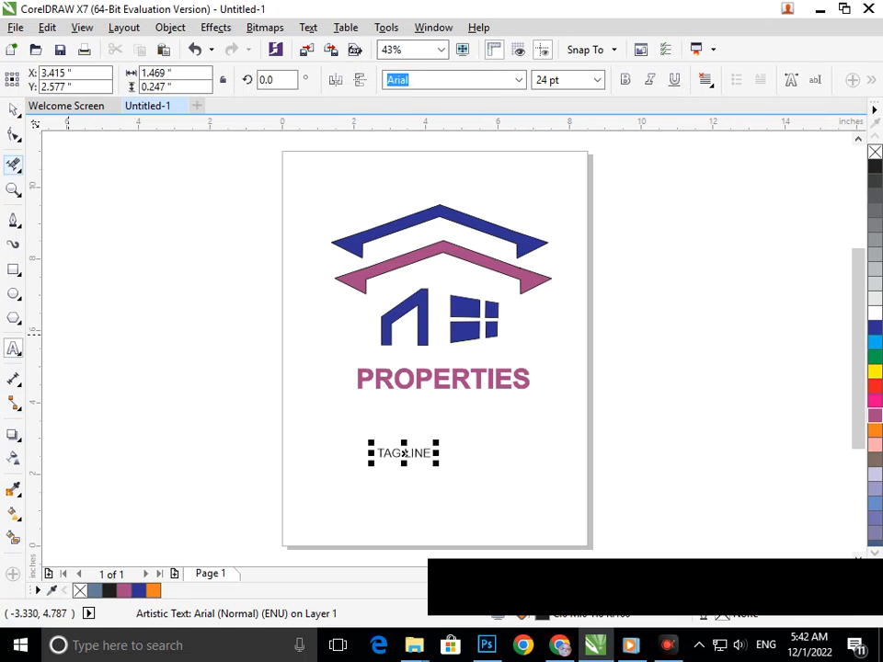
click(14, 109)
click(123, 316)
drag(422, 458, 451, 415)
Give the TAG LINE text a pinkish-purple fill and outline and make it bold
click(875, 415)
right_click(875, 416)
click(670, 341)
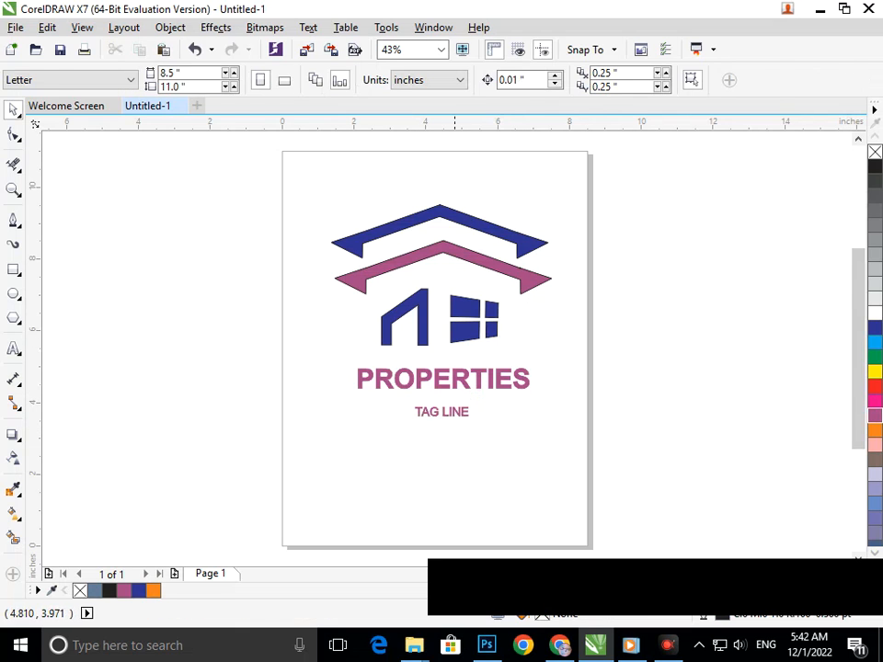
click(443, 413)
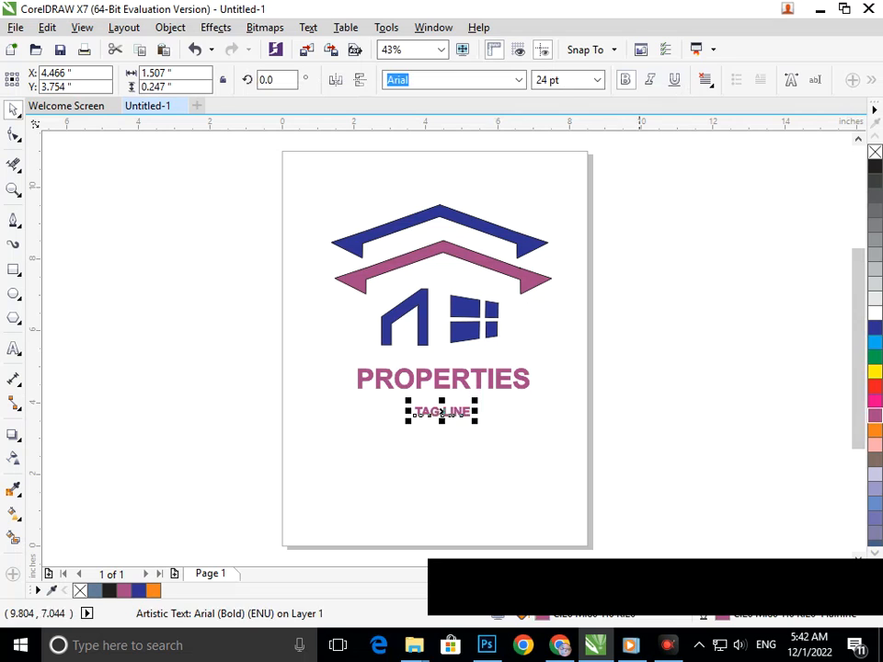
click(585, 374)
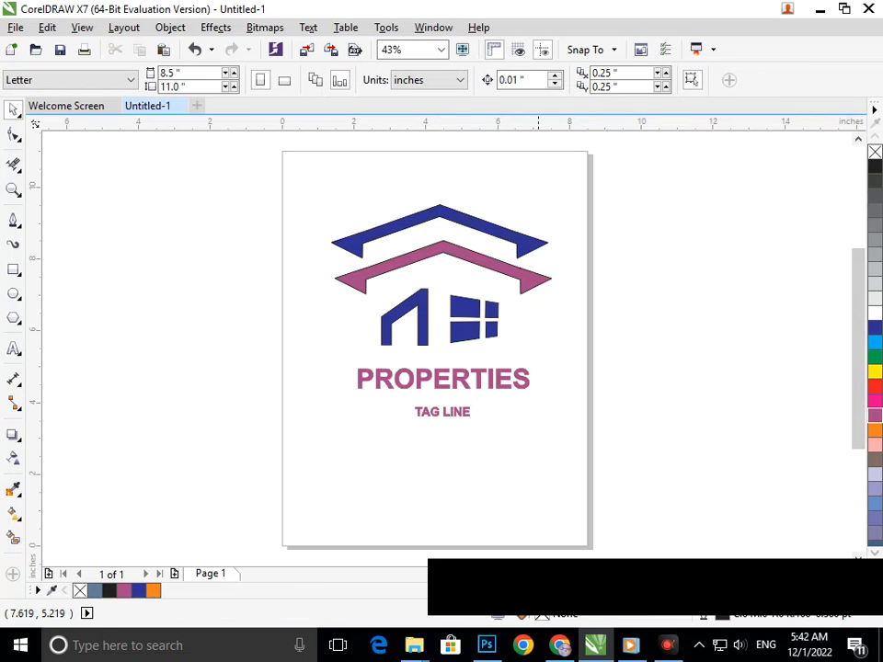
Enlarge the TAG LINE text to about 28 pt with bold turned off and move it closer beneath PROPERTIES
click(459, 411)
drag(408, 423, 403, 427)
click(450, 428)
click(441, 413)
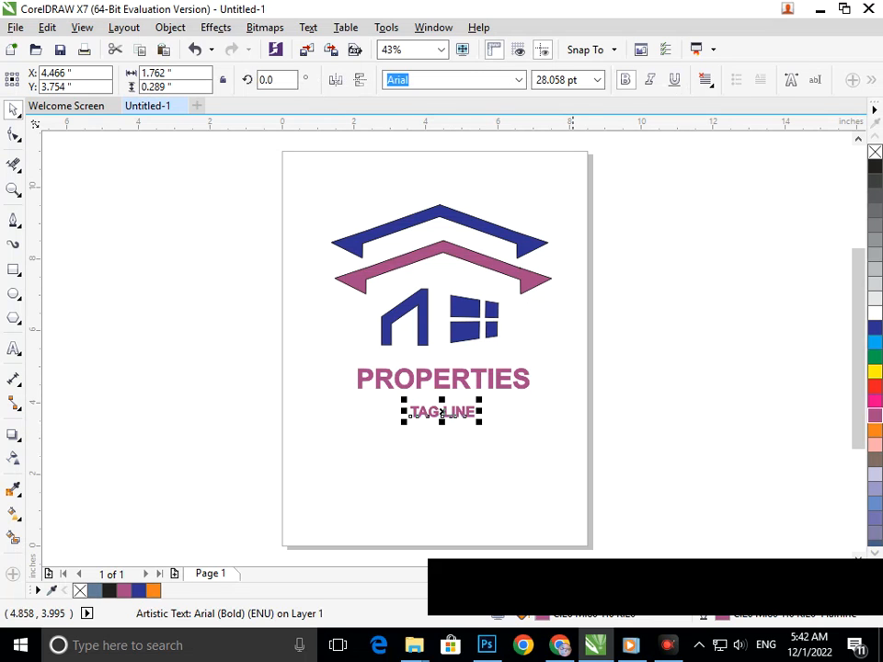
click(625, 80)
click(487, 384)
drag(461, 412, 459, 405)
click(489, 418)
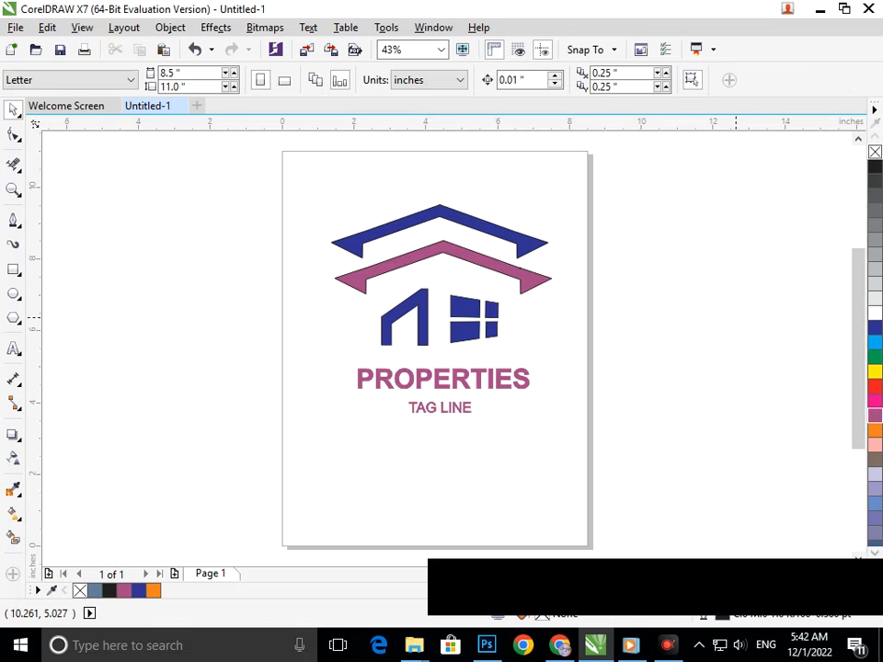
Draw a thin rectangle about 4.06 by 0.19 in above PROPERTIES and place a copy between PROPERTIES and TAG LINE
click(13, 270)
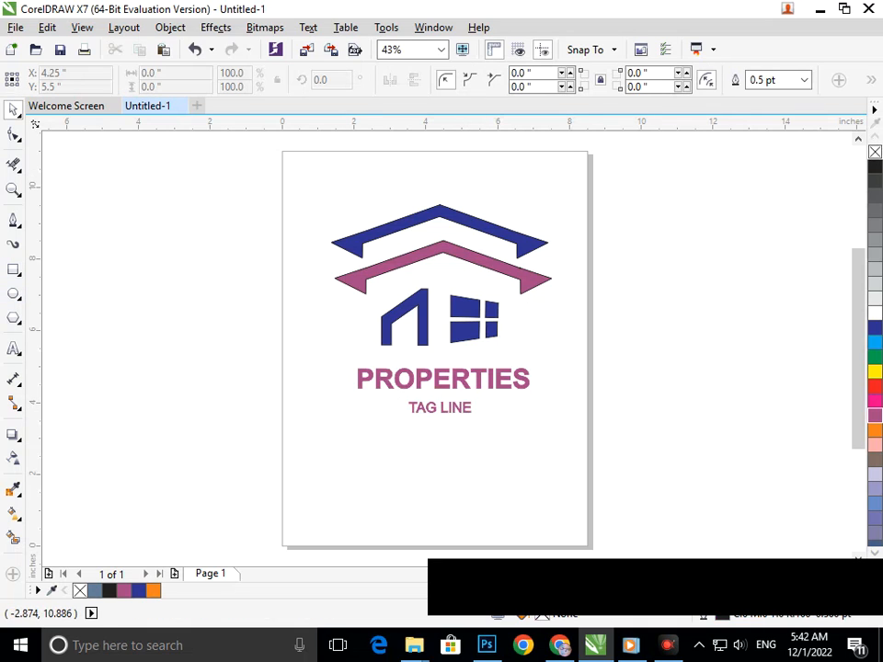
mouse_move(369, 355)
mouse_down()
mouse_move(501, 370)
mouse_move(515, 361)
mouse_up()
click(13, 109)
click(147, 356)
drag(450, 359, 448, 401)
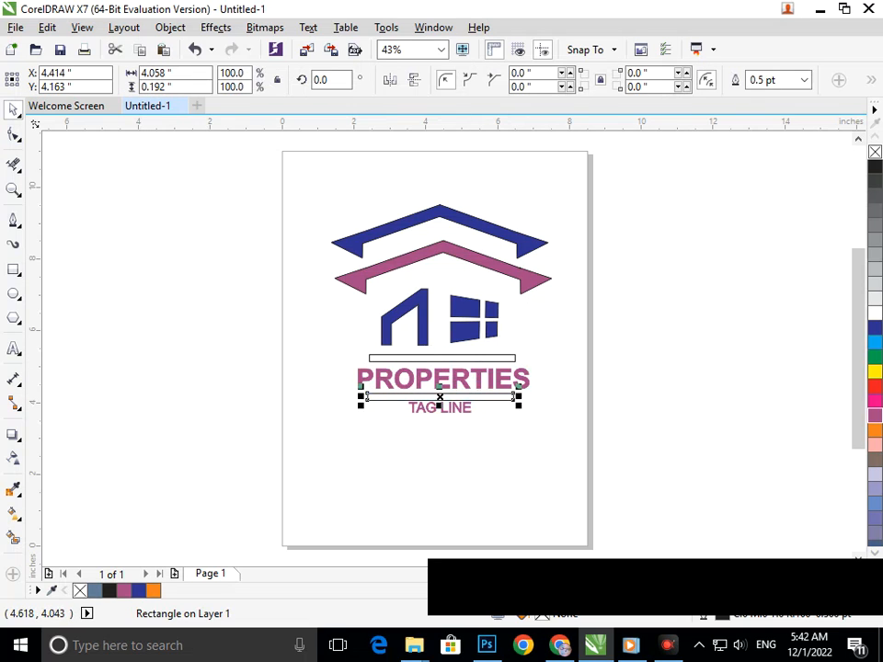
click(413, 444)
Draw a small rectangle above the blue roof's right slope and rotate it to about 337.8° to follow the slope
scroll(539, 292, up, 3)
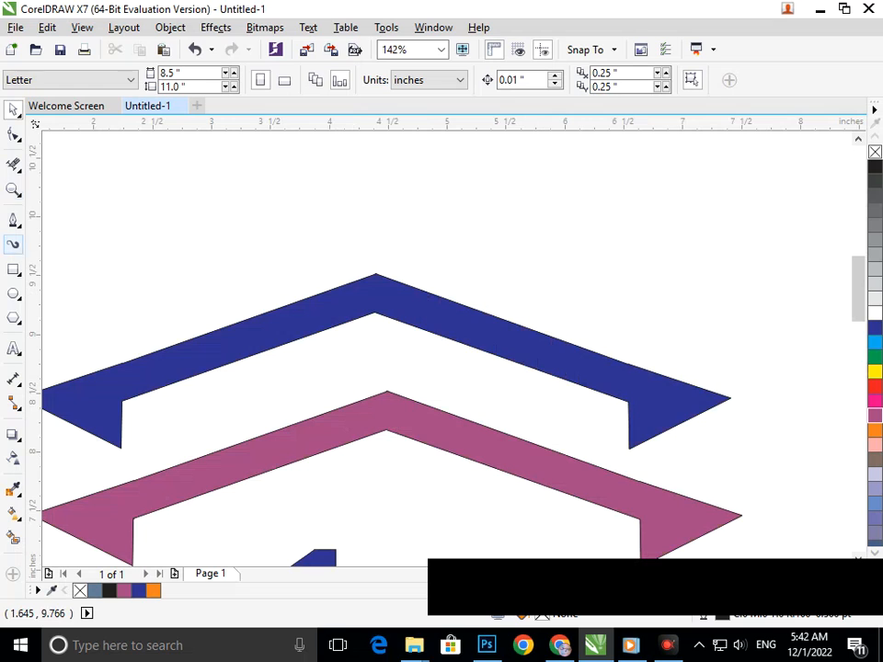
click(13, 269)
drag(529, 256, 605, 297)
click(12, 109)
click(596, 278)
drag(612, 304, 601, 332)
click(604, 319)
drag(579, 281, 580, 305)
click(583, 304)
mouse_move(615, 342)
mouse_down()
mouse_move(624, 347)
mouse_move(623, 337)
mouse_up()
click(662, 338)
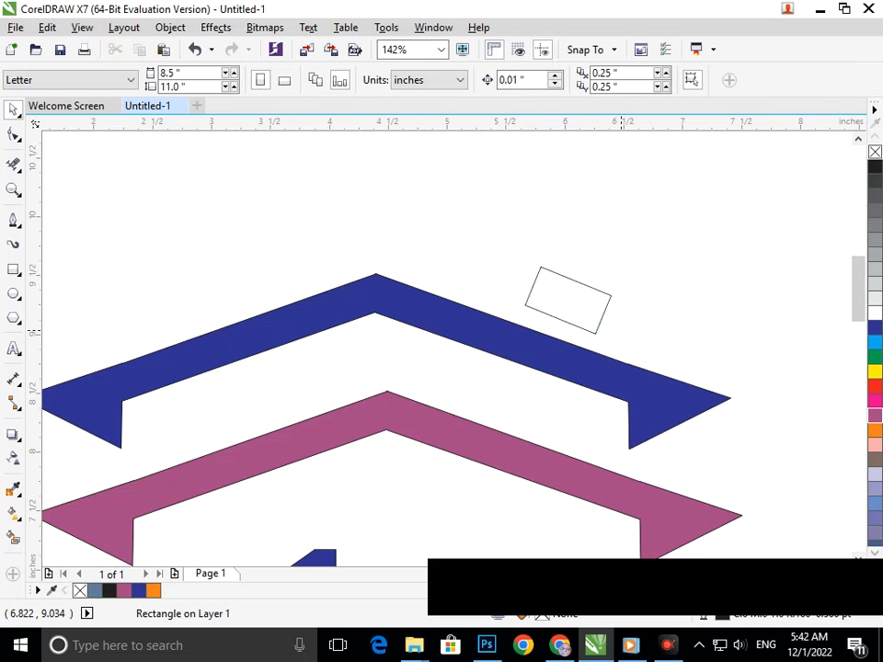
Fine-tune the small rectangle's rotation to about 338.6° to match the roof slope
click(560, 307)
click(563, 313)
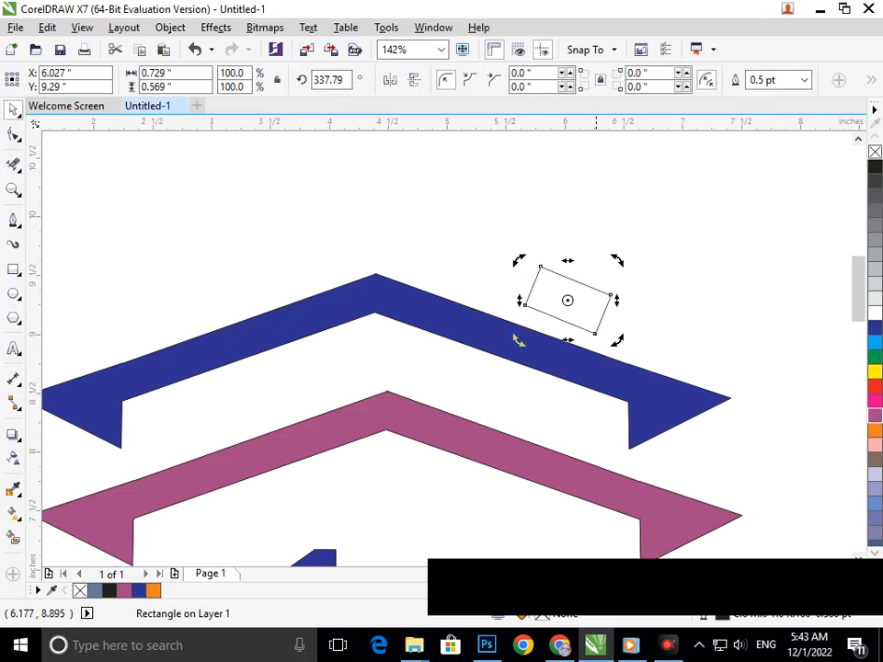
drag(623, 343, 644, 329)
drag(518, 339, 518, 337)
key(Escape)
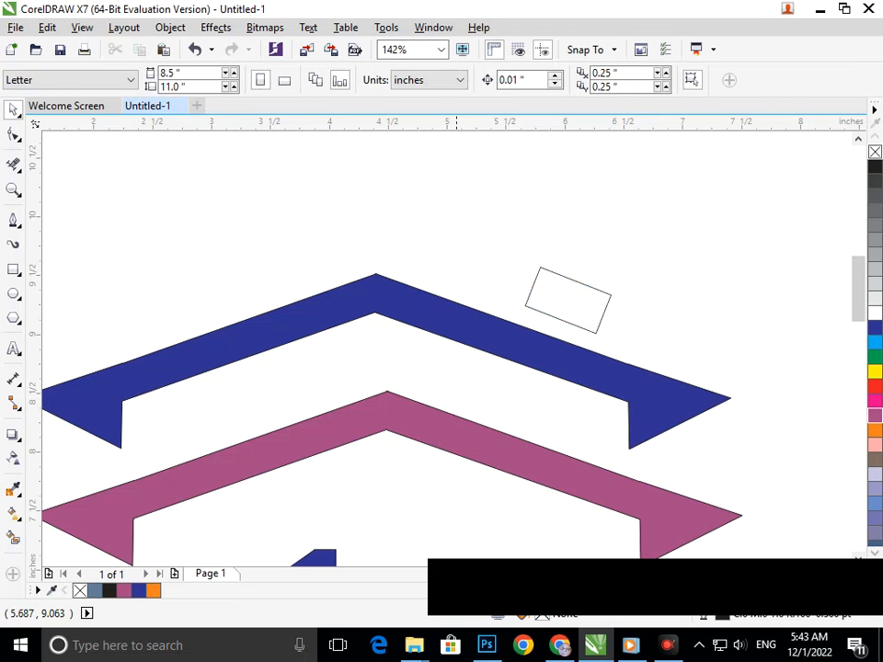
Draw a closed triangle about 0.48 by 0.35 in with the Pen tool, beside the tilted rectangle on its uphill side
click(13, 221)
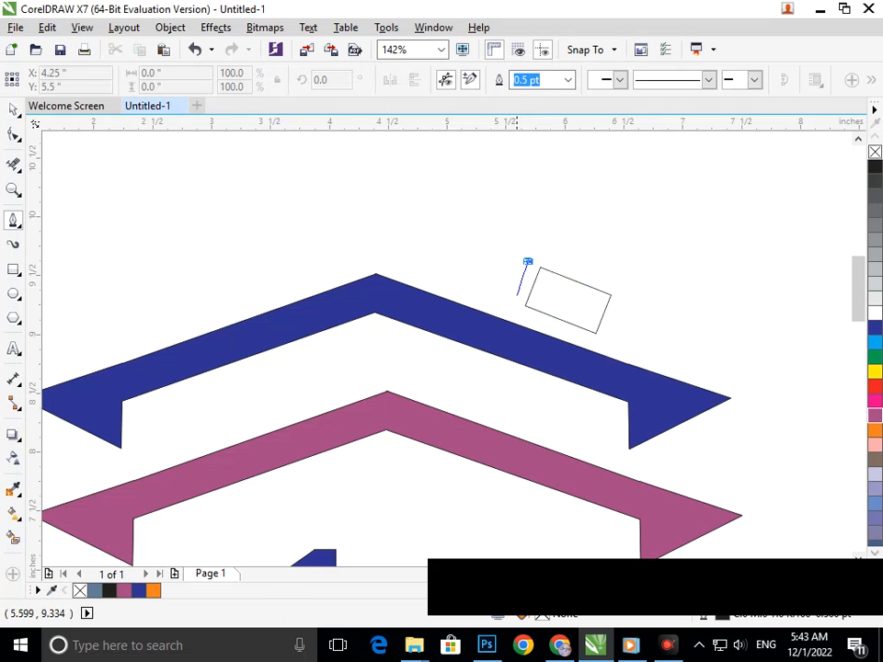
double_click(513, 303)
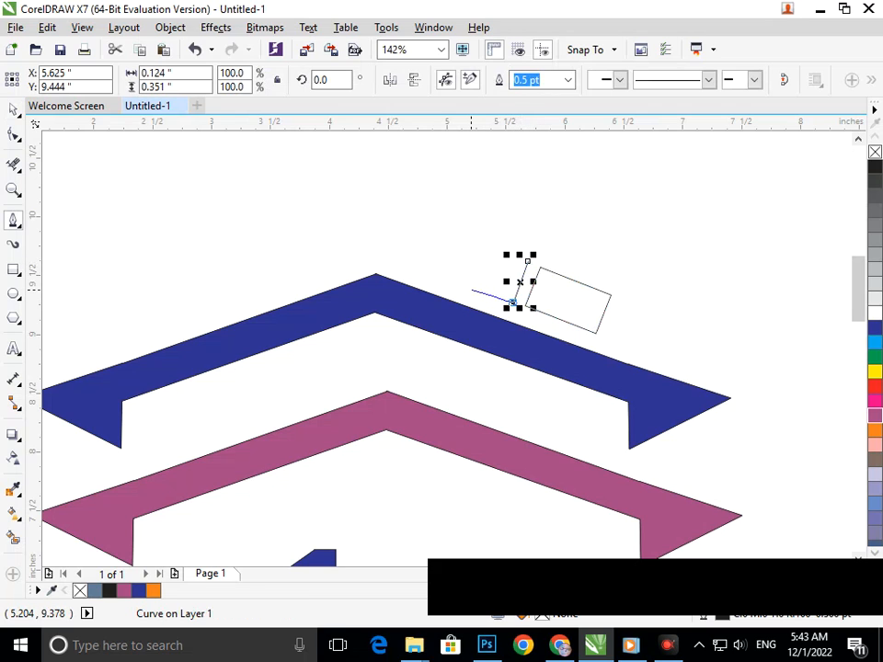
click(471, 291)
click(527, 262)
Select the triangle and the tilted rectangle and move them together closer to the blue roof's slope
click(13, 109)
click(528, 279)
click(505, 286)
mouse_move(505, 286)
mouse_down()
mouse_move(492, 295)
mouse_move(500, 282)
mouse_up()
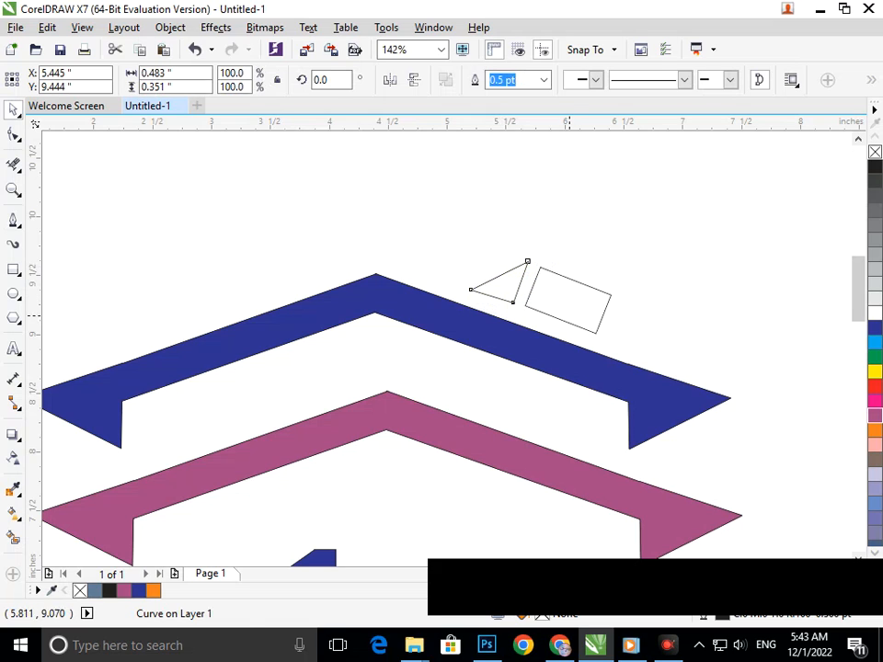
shift+click(566, 301)
drag(503, 299, 499, 306)
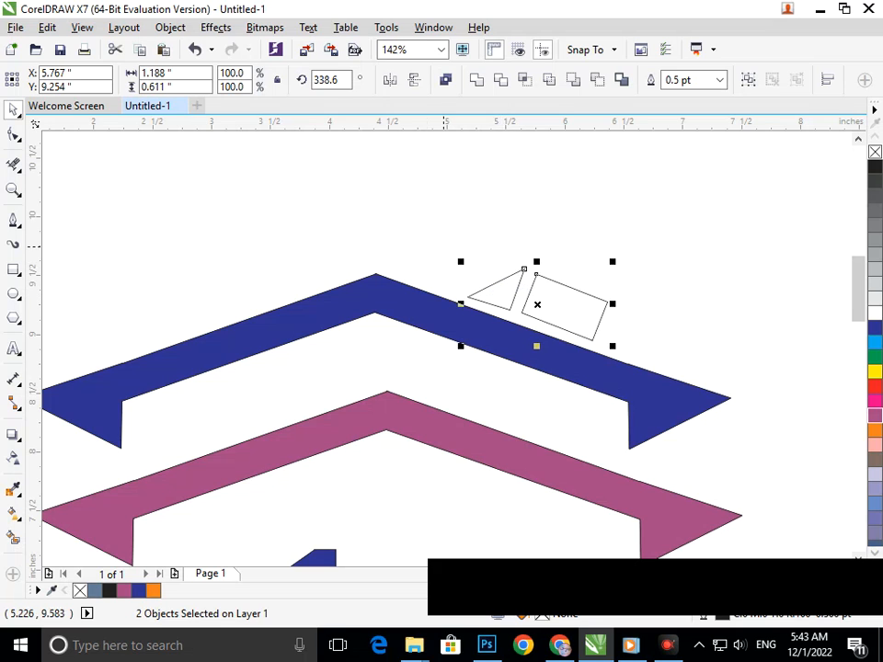
Nudge the triangle and tilted rectangle together about 0.07 in up and 0.01 in right of their position above the roof
key(shift+F4)
click(544, 333)
key(F2)
drag(403, 151, 660, 316)
key(F2)
drag(241, 197, 570, 422)
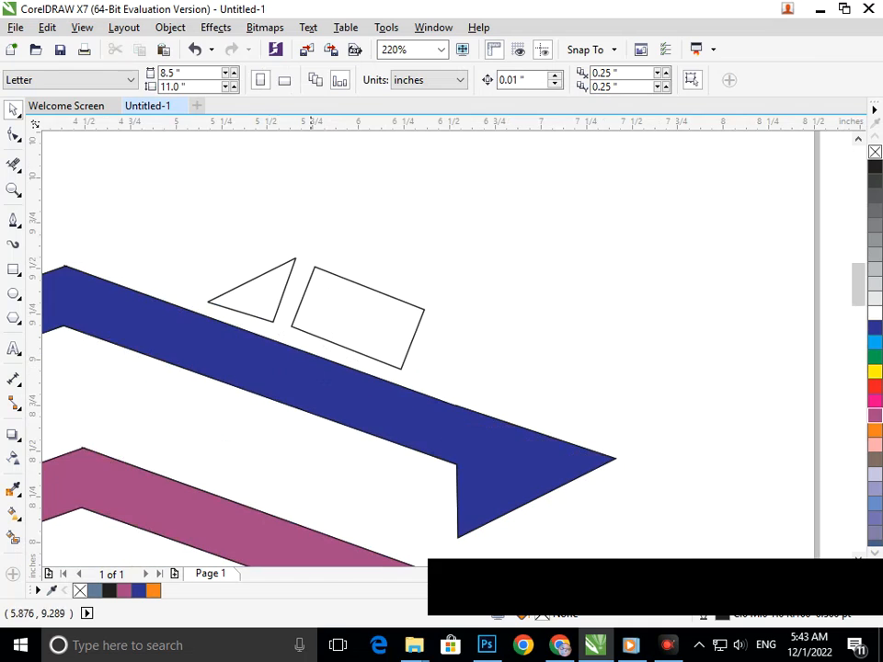
click(255, 296)
shift+click(355, 333)
key(Up)
key(Up)
key(Up)
key(Up)
key(Up)
key(Up)
key(Up)
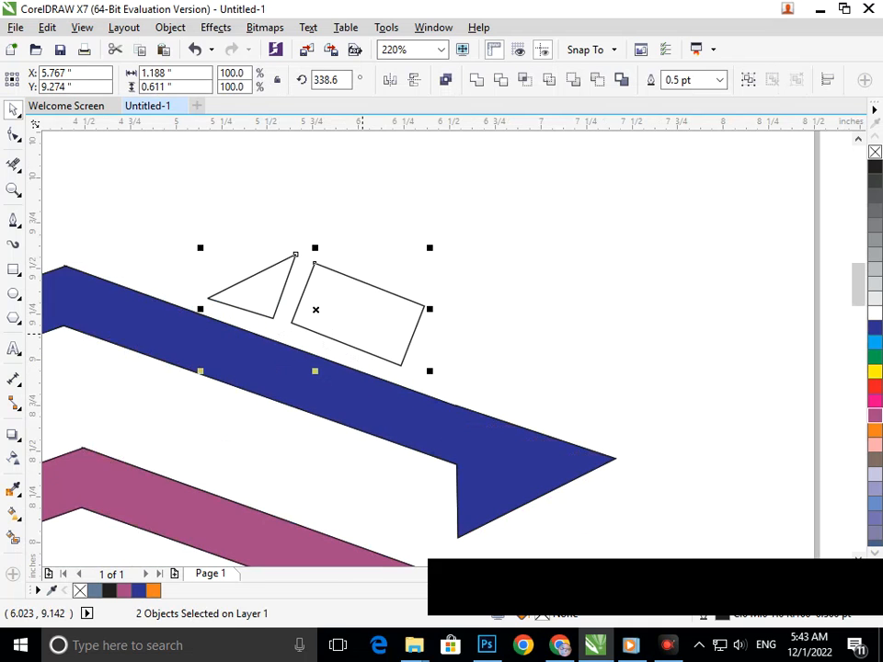
key(Right)
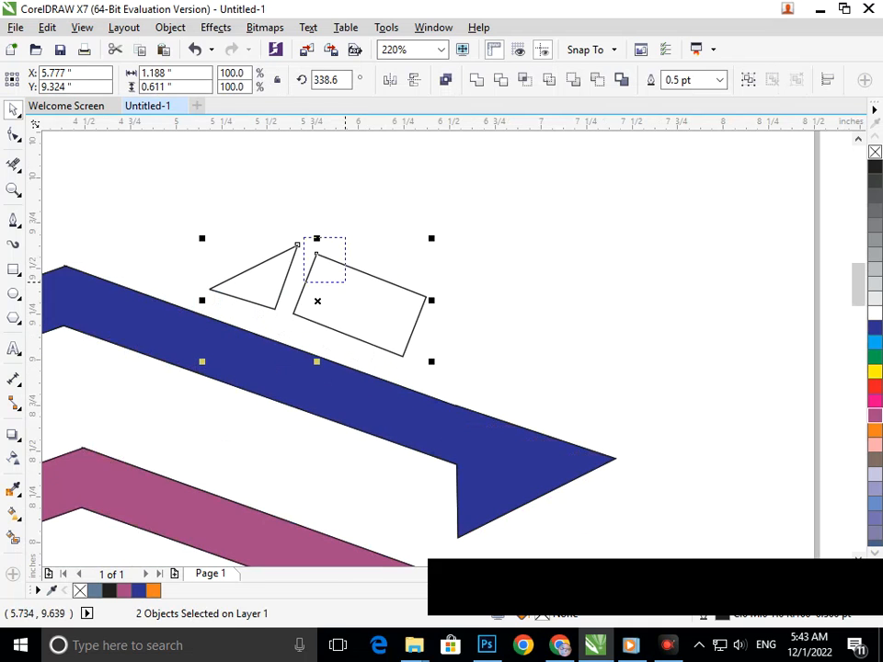
Fill the triangle and tilted rectangle above the roof with the same blue as the roof
key(F3)
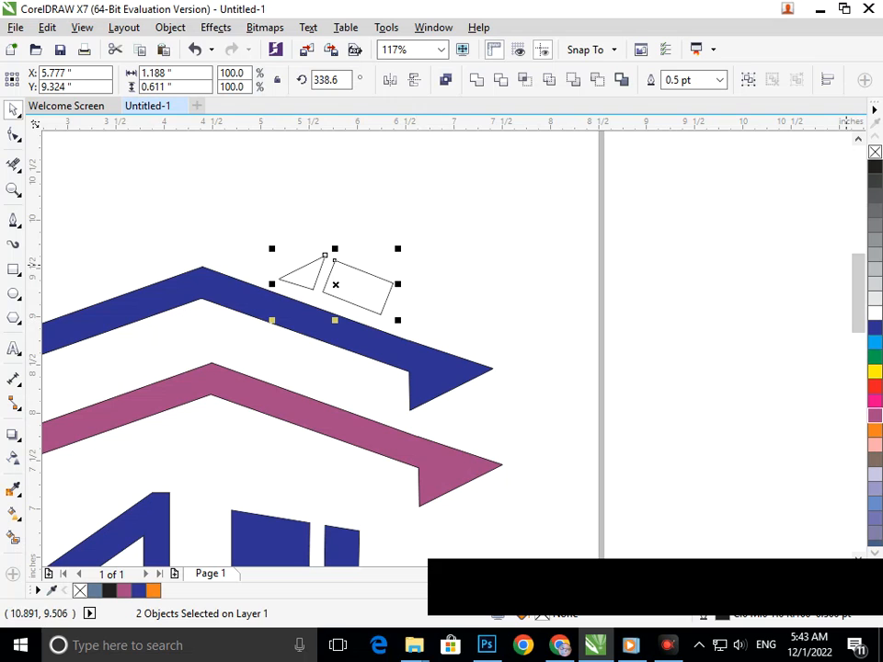
click(875, 326)
key(Escape)
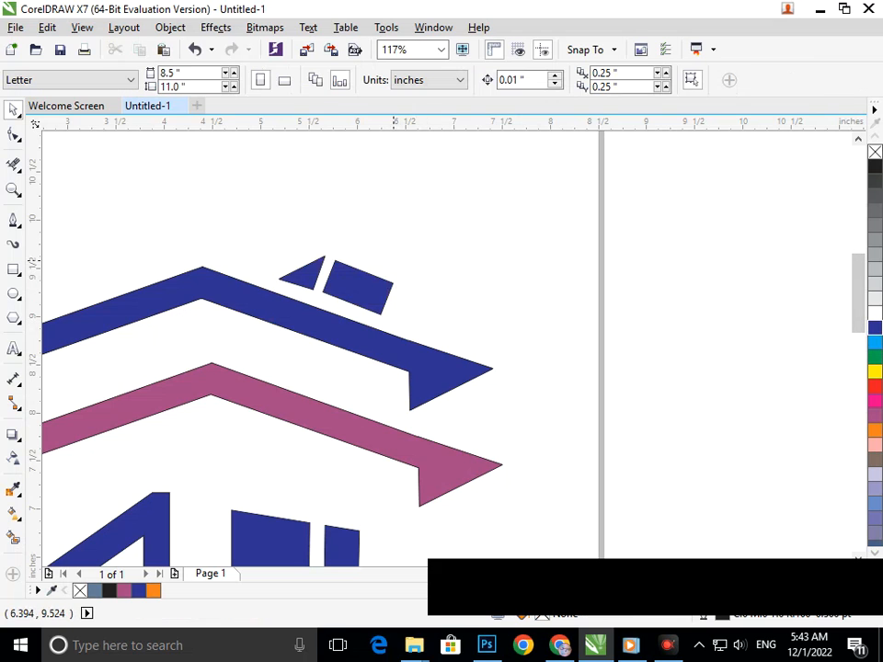
key(shift+F4)
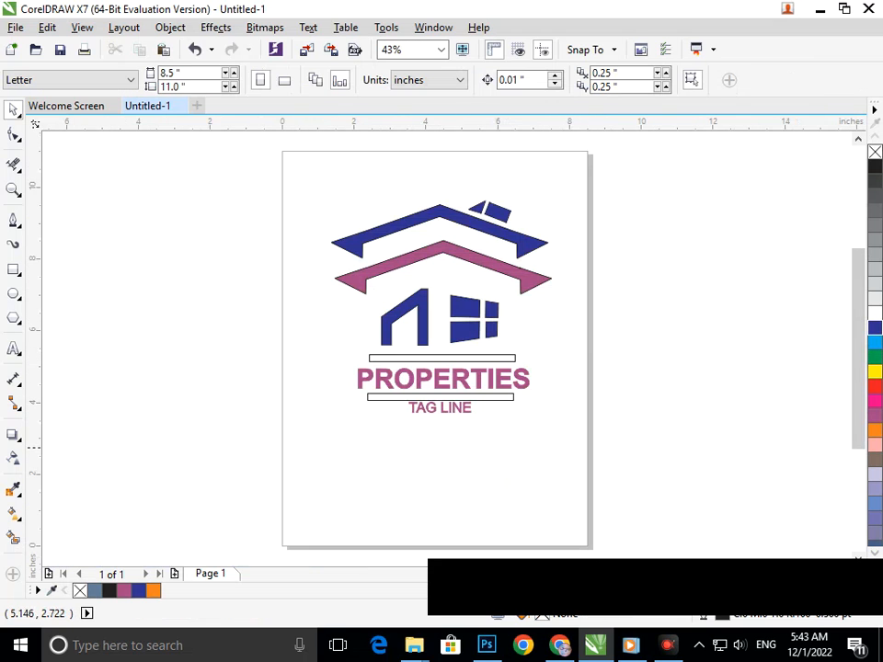
Thin the bar above the word PROPERTIES to a height of about 0.13 in, bringing its lower edge up
scroll(373, 398, up, 3)
click(483, 315)
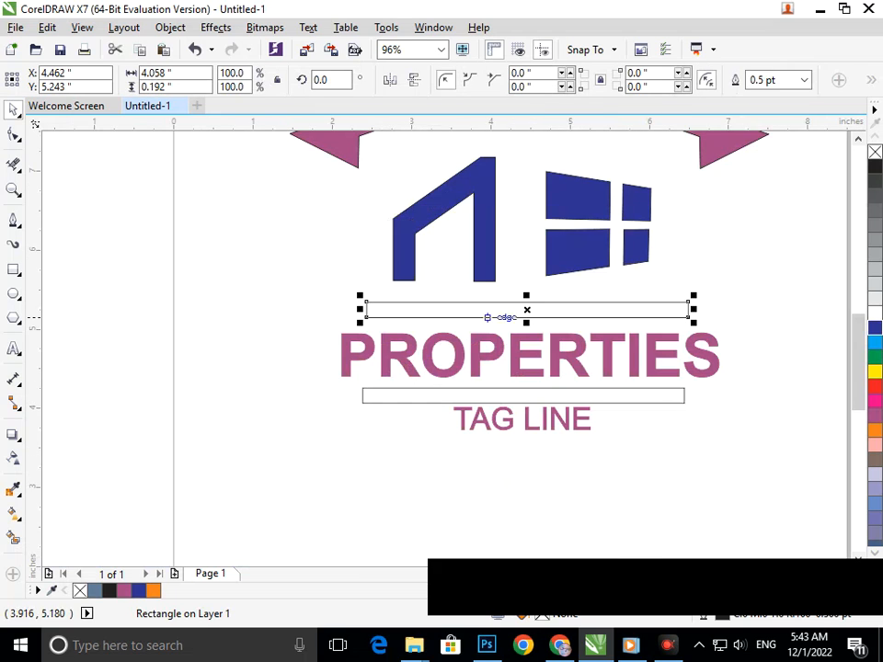
scroll(522, 313, up, 6)
drag(532, 359, 531, 326)
scroll(531, 326, down, 6)
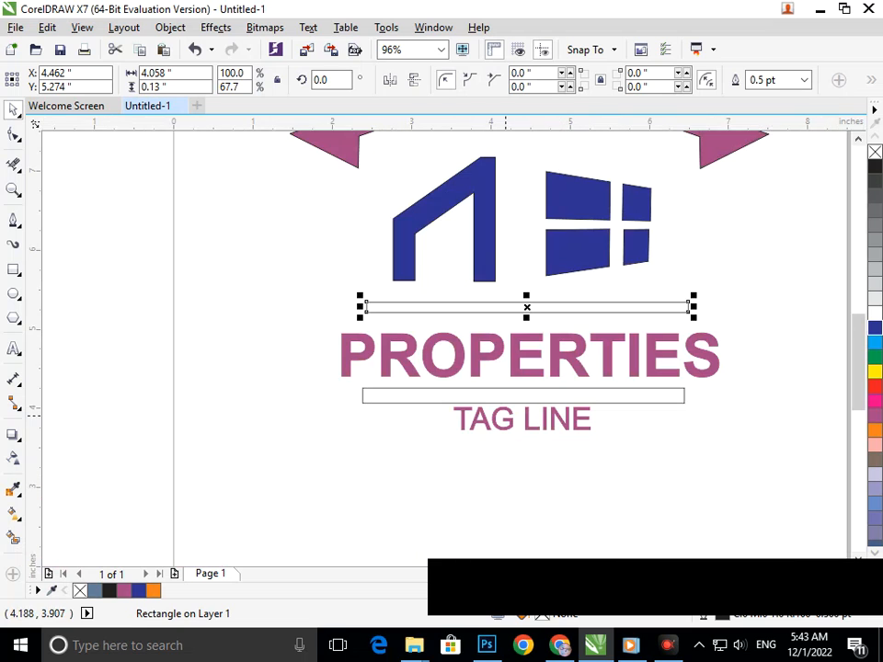
Delete the bar between PROPERTIES and TAG LINE and put a copy of the thinned upper bar in its place
click(510, 401)
key(Delete)
drag(509, 307, 500, 393)
click(524, 289)
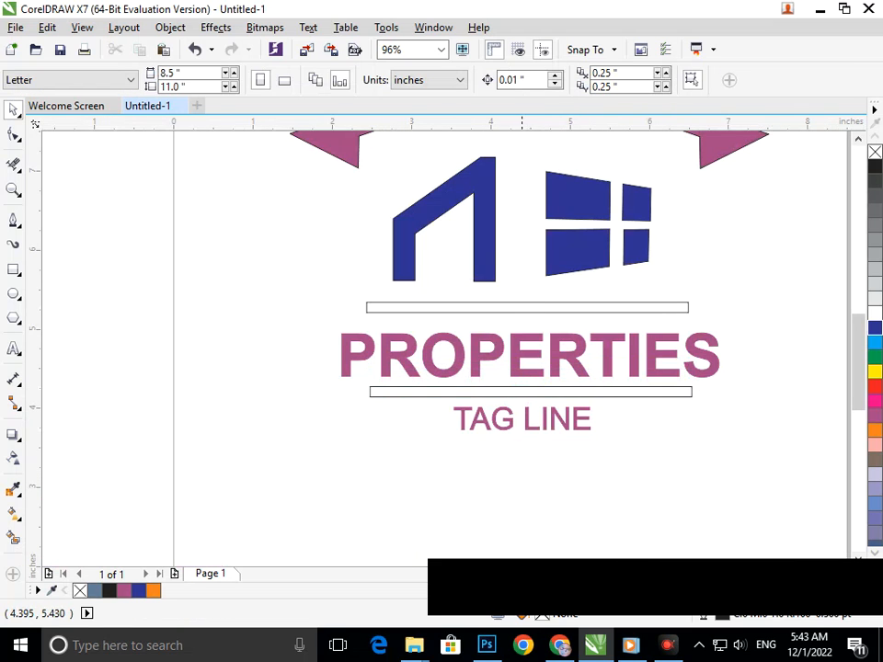
Apply a linear fountain fill running horizontally along the full length of the bar above PROPERTIES
click(522, 309)
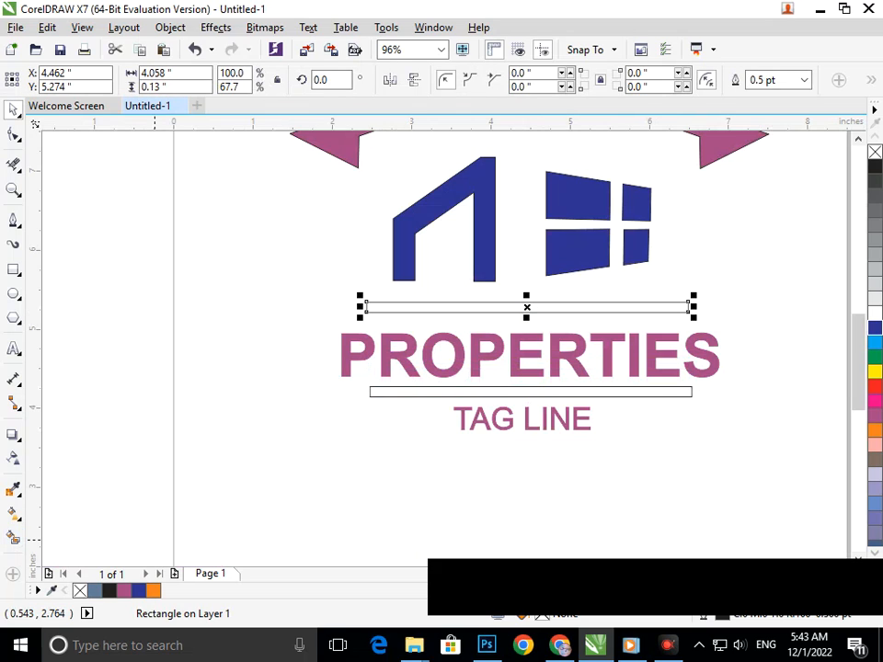
click(13, 514)
click(55, 511)
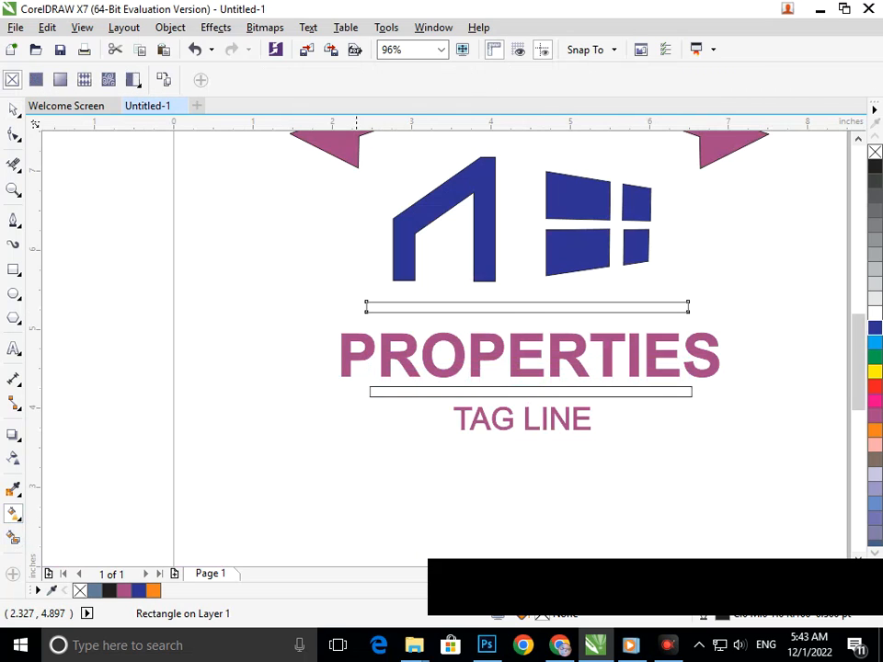
drag(370, 306, 671, 307)
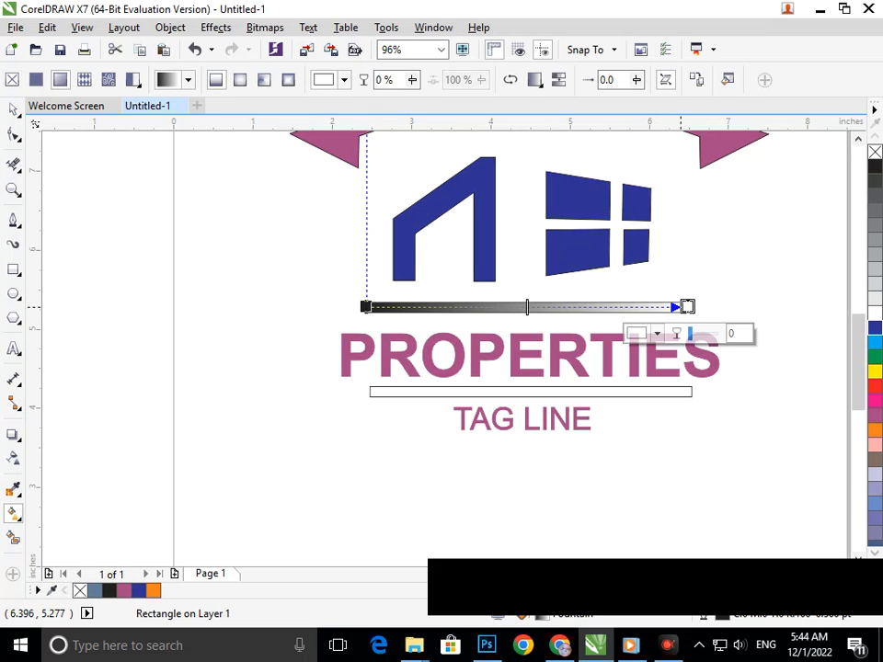
Set the start colour at the left end of the upper bar's fountain fill to purple, CMYK 66, 87, 0, 0
click(365, 306)
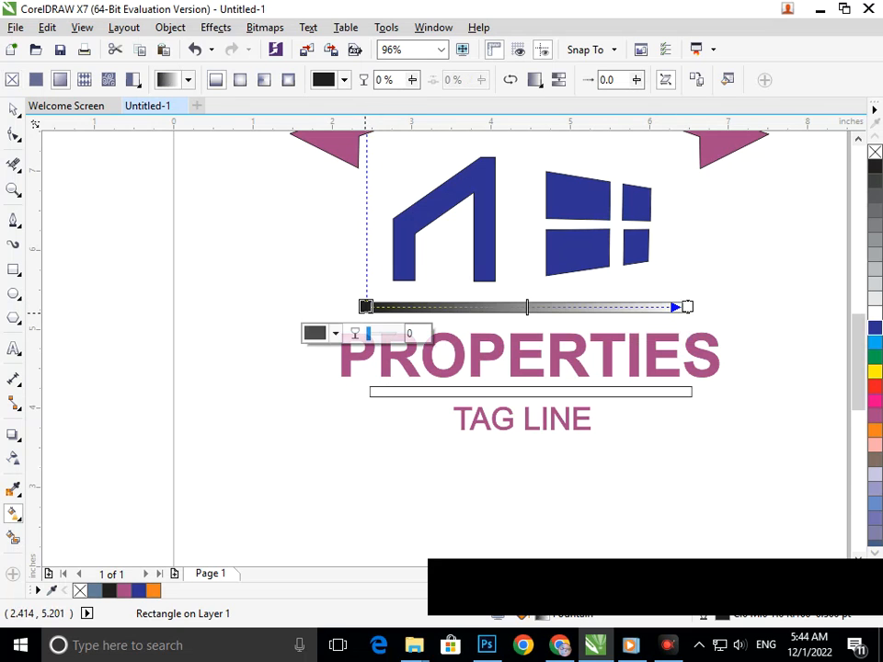
click(336, 333)
click(361, 421)
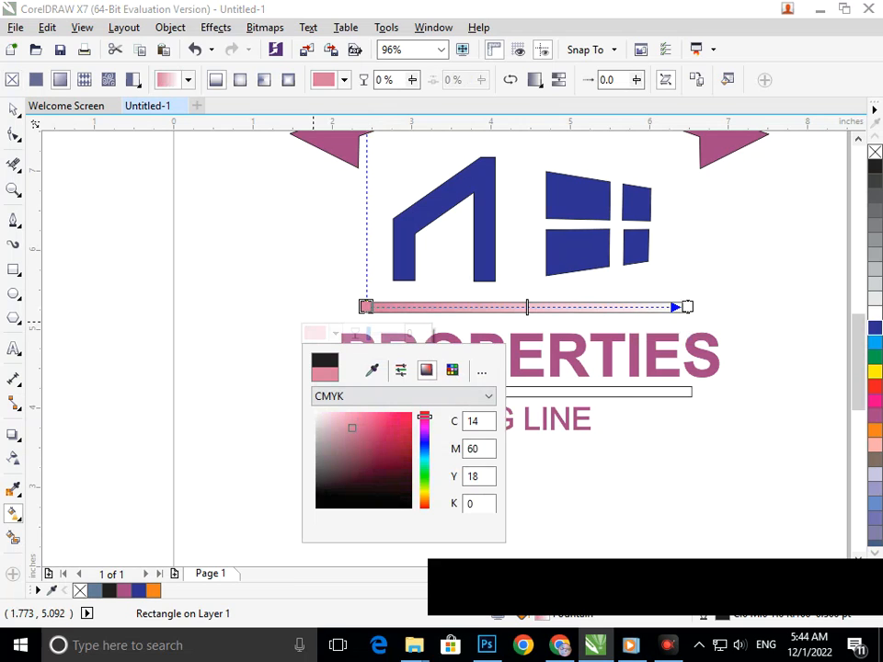
click(526, 303)
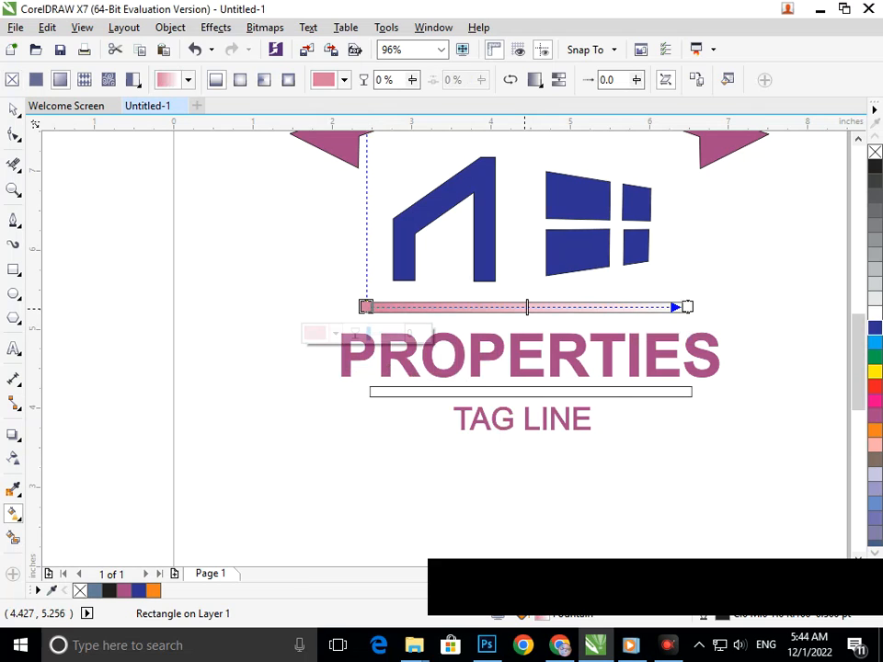
click(336, 333)
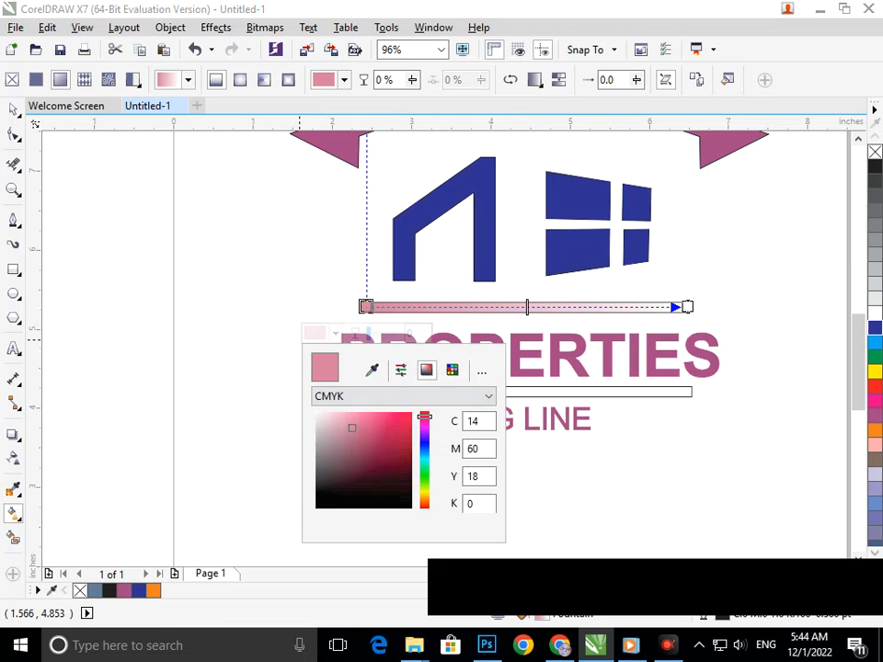
click(424, 454)
click(394, 432)
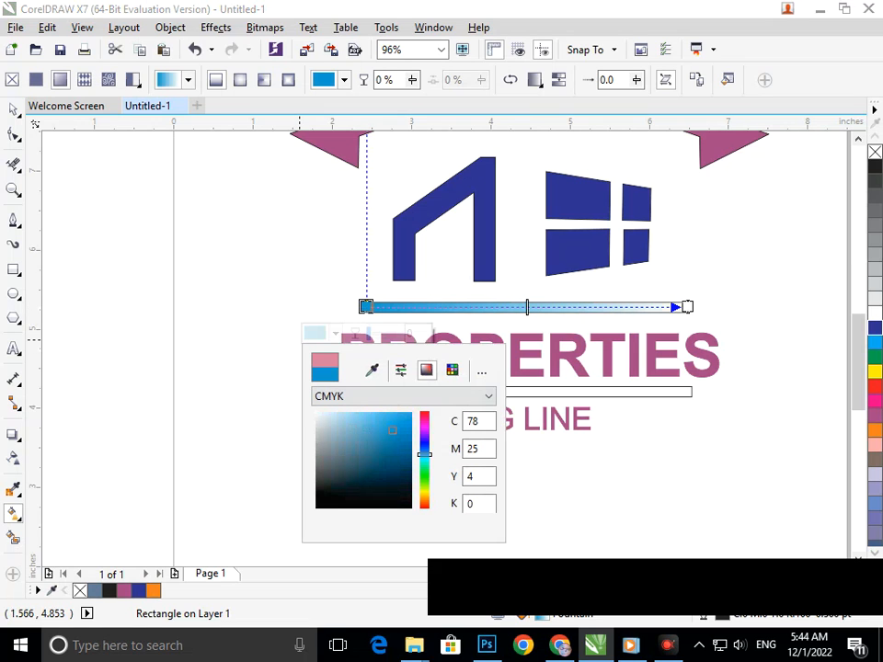
click(424, 434)
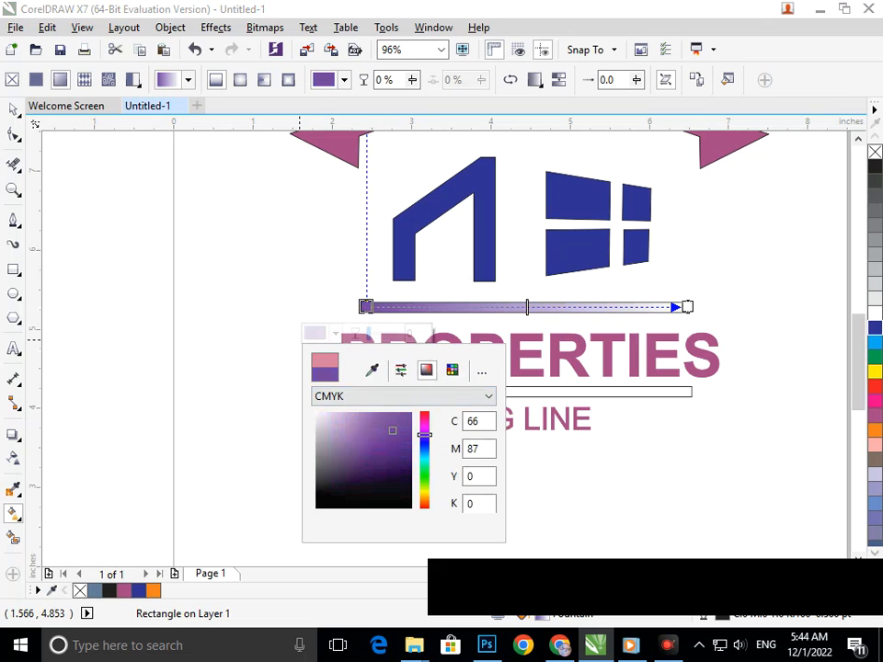
Add a colour node at about 48% along the upper bar's fountain fill and make it light green
double_click(521, 306)
click(489, 333)
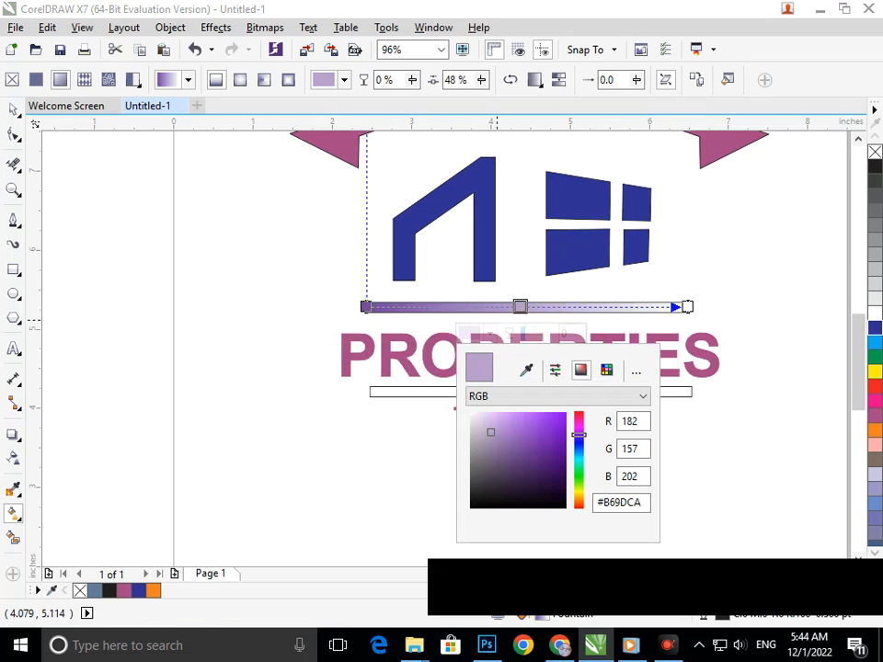
mouse_move(491, 432)
mouse_down()
mouse_move(519, 430)
mouse_move(507, 428)
mouse_up()
Set the end colour at the right end of the upper bar's fountain fill to salmon, CMYK 3, 61, 38, 0
click(688, 306)
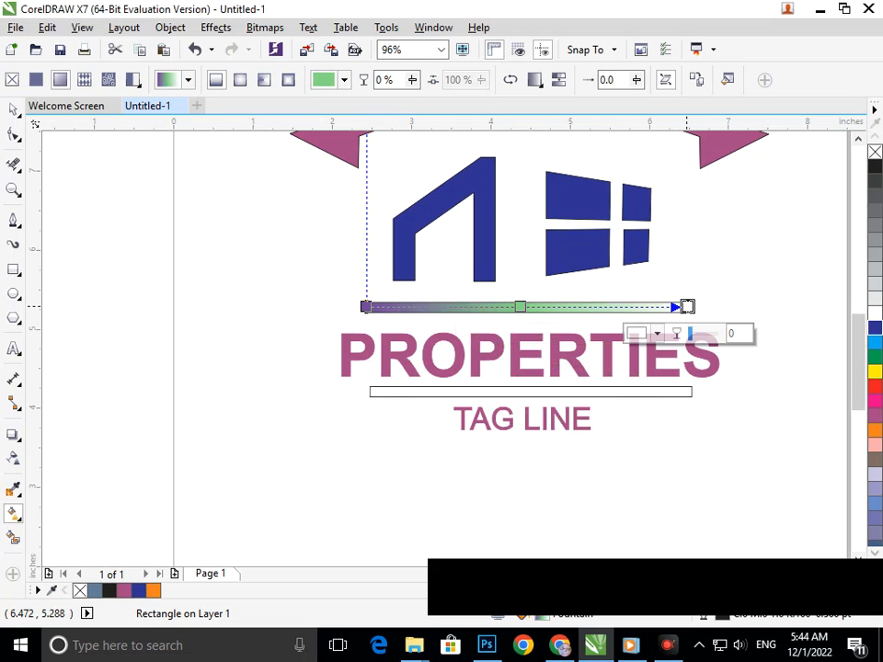
click(657, 334)
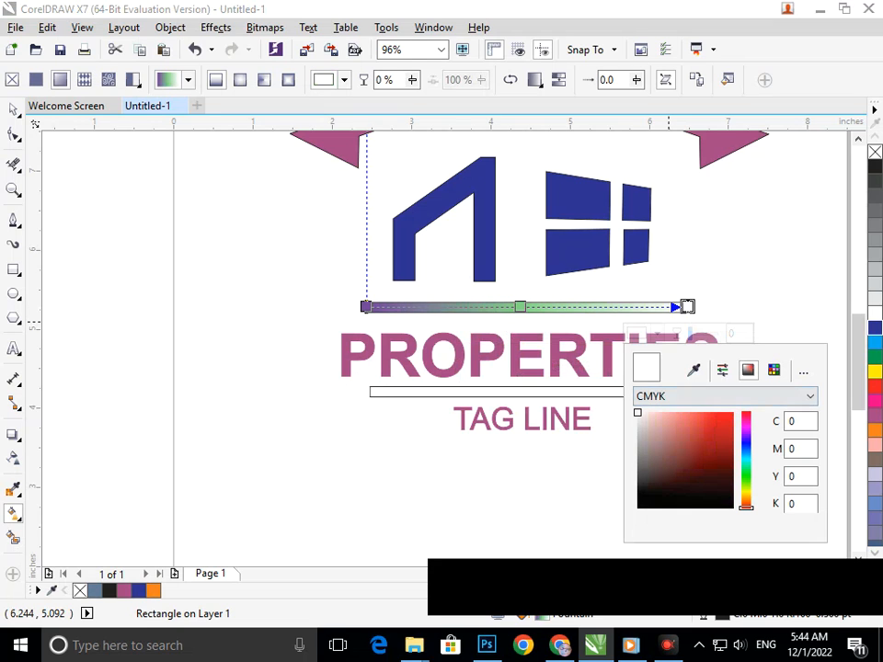
click(679, 419)
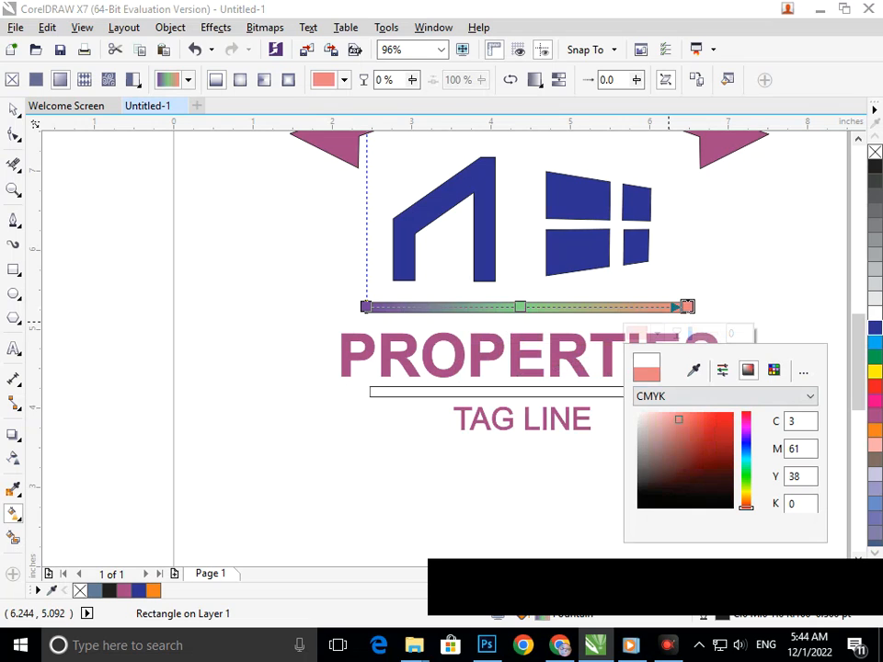
click(13, 110)
click(163, 349)
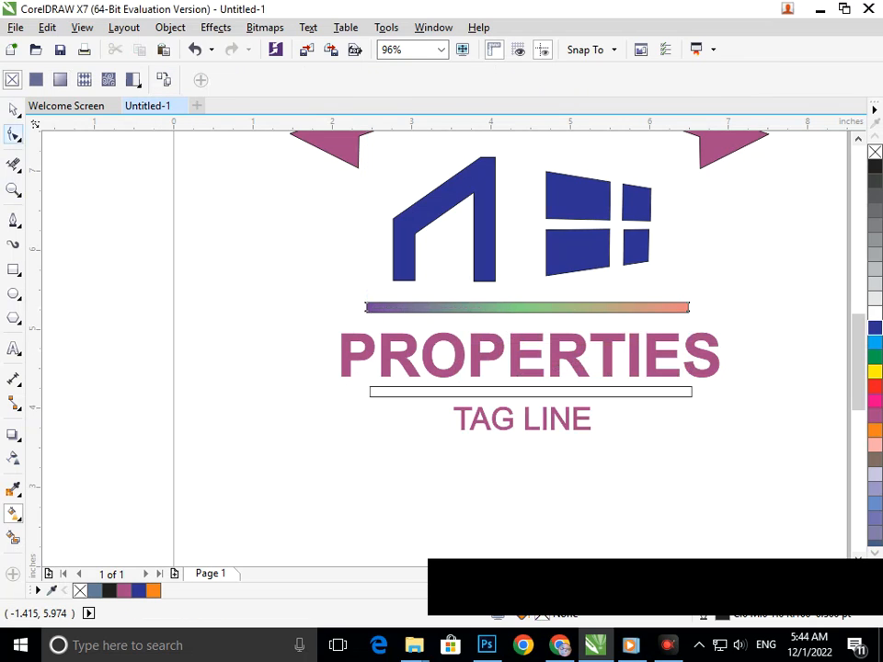
click(13, 109)
mouse_move(338, 295)
mouse_down()
mouse_move(420, 328)
mouse_move(302, 308)
mouse_move(418, 333)
mouse_move(422, 355)
mouse_up()
key(ctrl+z)
click(341, 494)
key(F2)
key(F3)
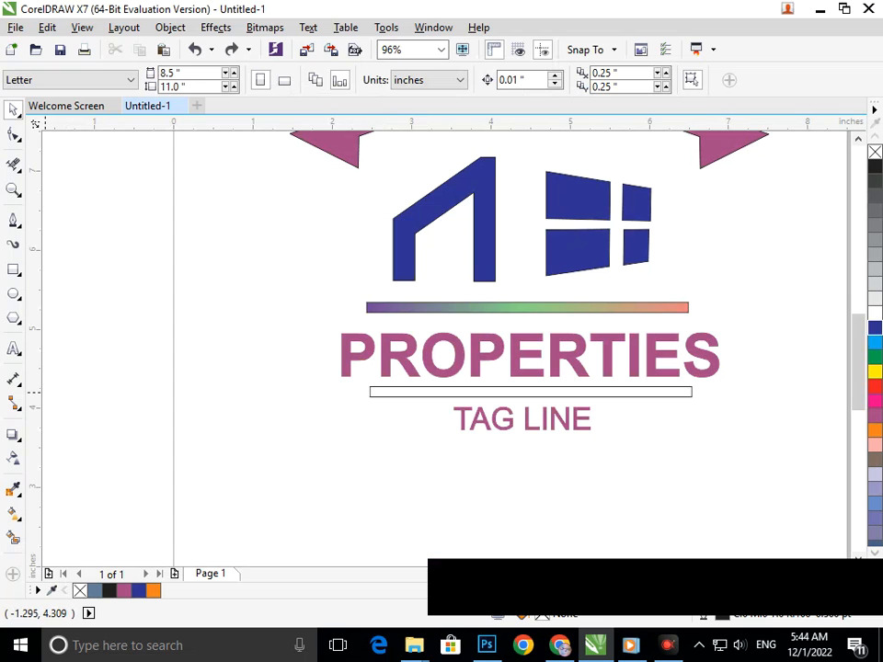
Apply a linear transparency to the upper gradient bar, from 27% beyond its right end to 100% beyond its left end, with the midpoint near the left end
click(13, 457)
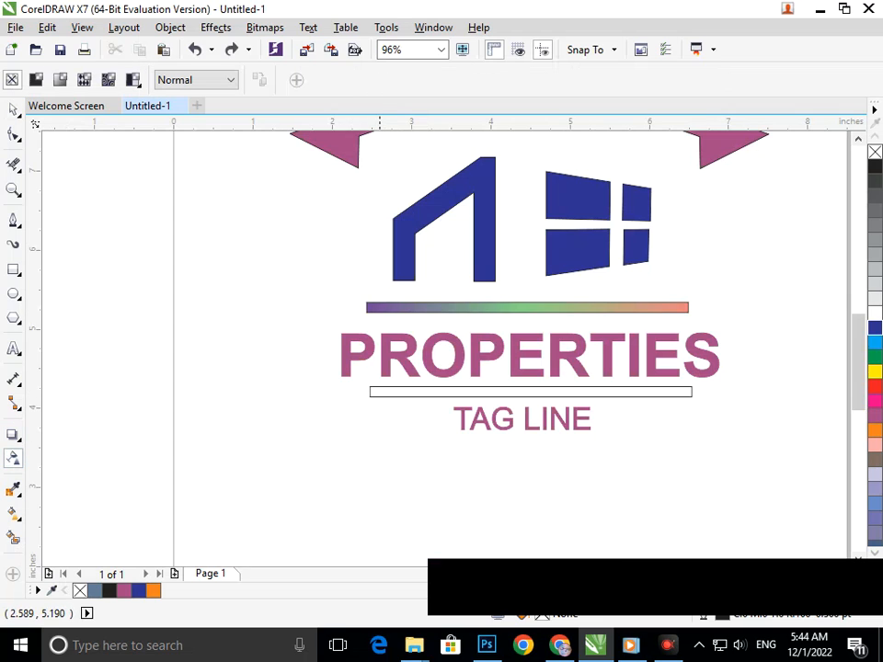
click(368, 307)
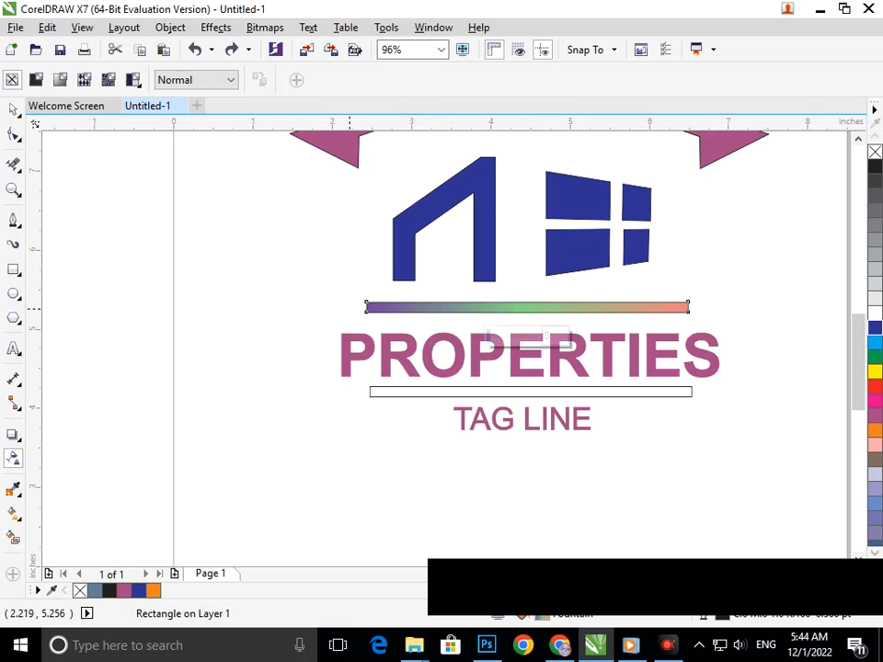
drag(436, 306, 227, 300)
drag(332, 303, 410, 305)
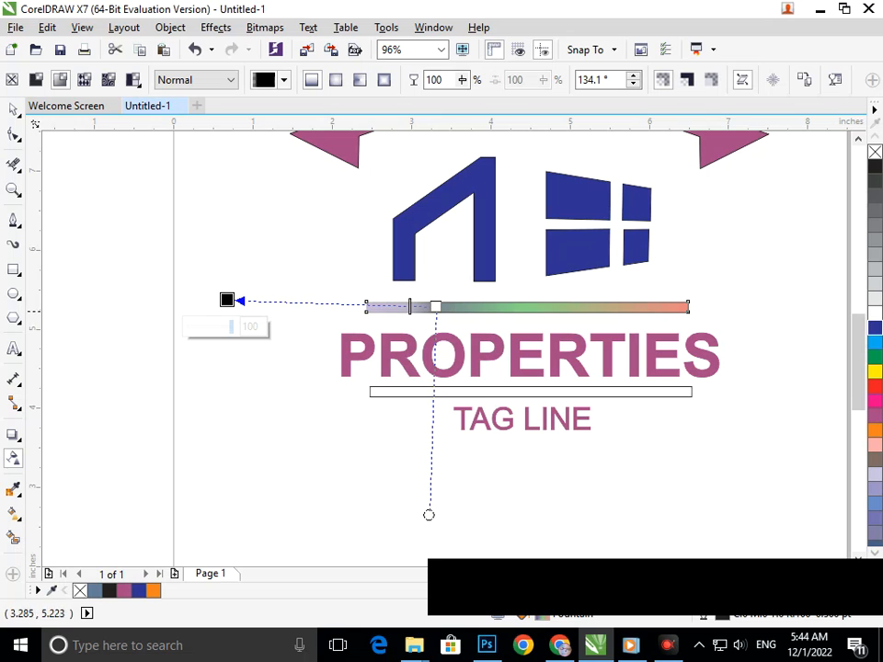
mouse_move(231, 327)
mouse_down()
mouse_move(214, 327)
mouse_move(232, 326)
mouse_up()
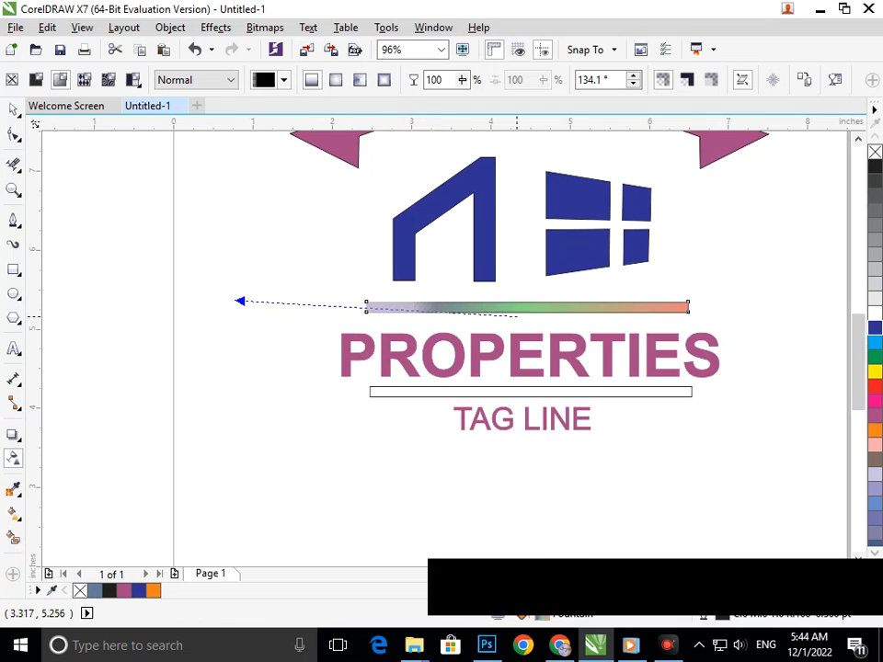
drag(432, 306, 720, 307)
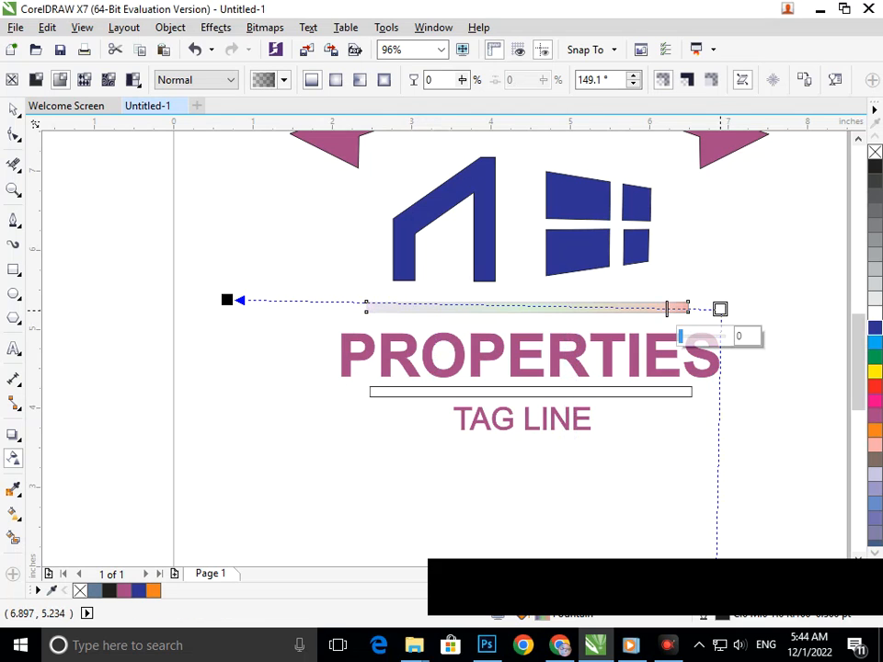
drag(681, 337, 421, 306)
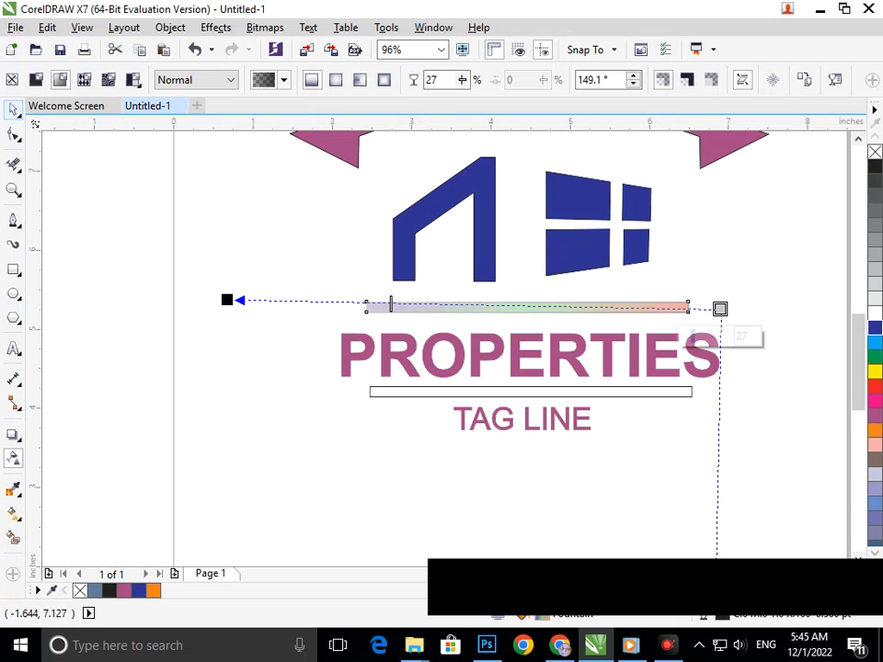
click(13, 110)
click(285, 394)
Delete the unfilled bar below PROPERTIES and put a copy of the transparent gradient bar in its place
click(486, 391)
key(Delete)
drag(527, 309, 526, 394)
click(500, 469)
key(shift+F4)
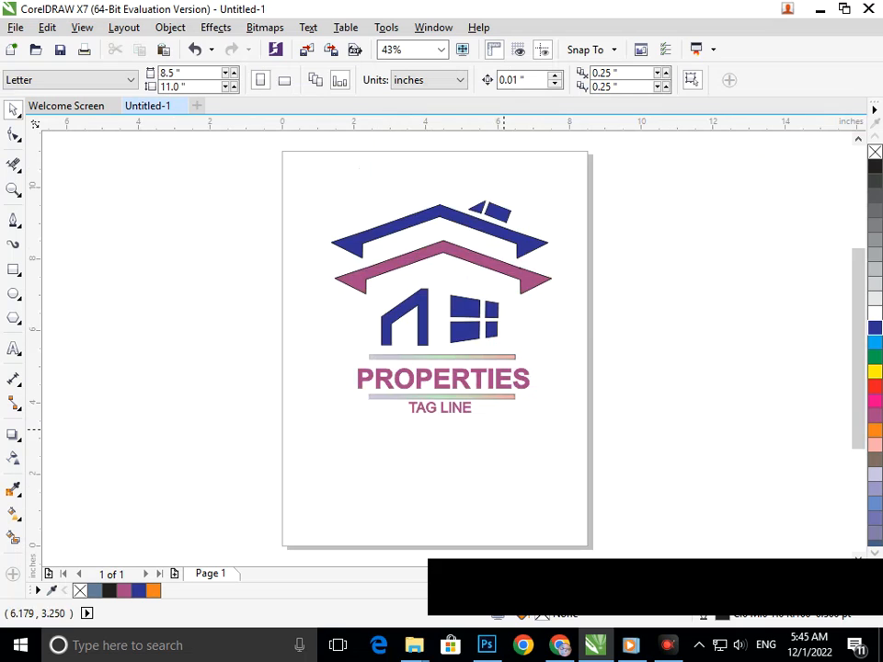
Try moving the start of the upper bar's transparency down below the tag line, and undo it
scroll(641, 385, down, 1)
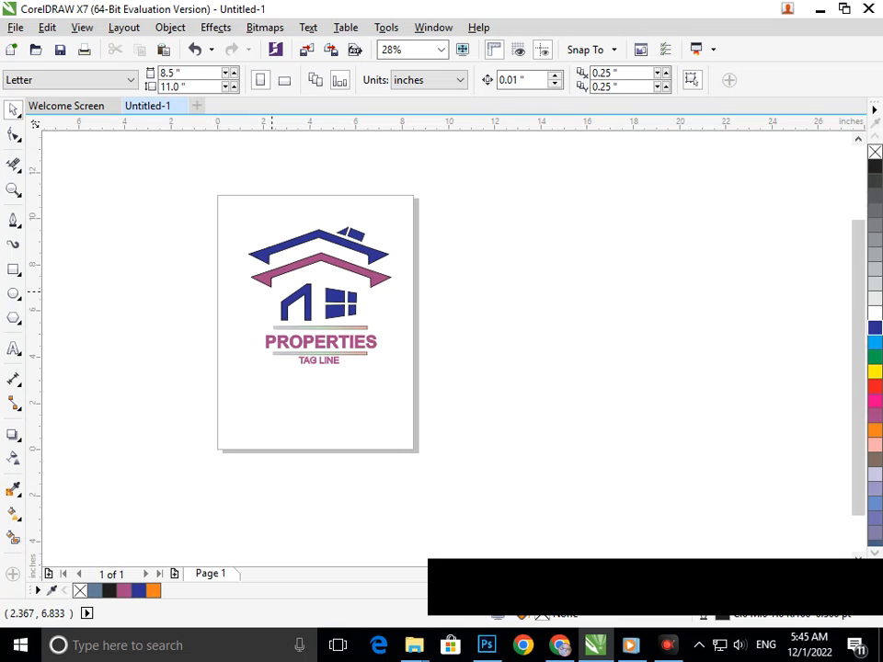
scroll(259, 385, up, 2)
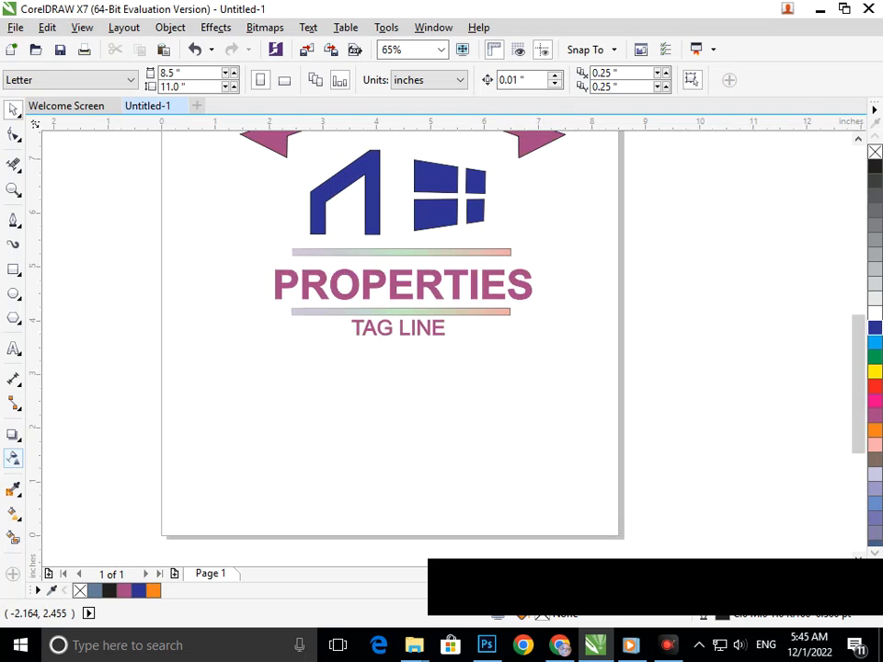
click(13, 458)
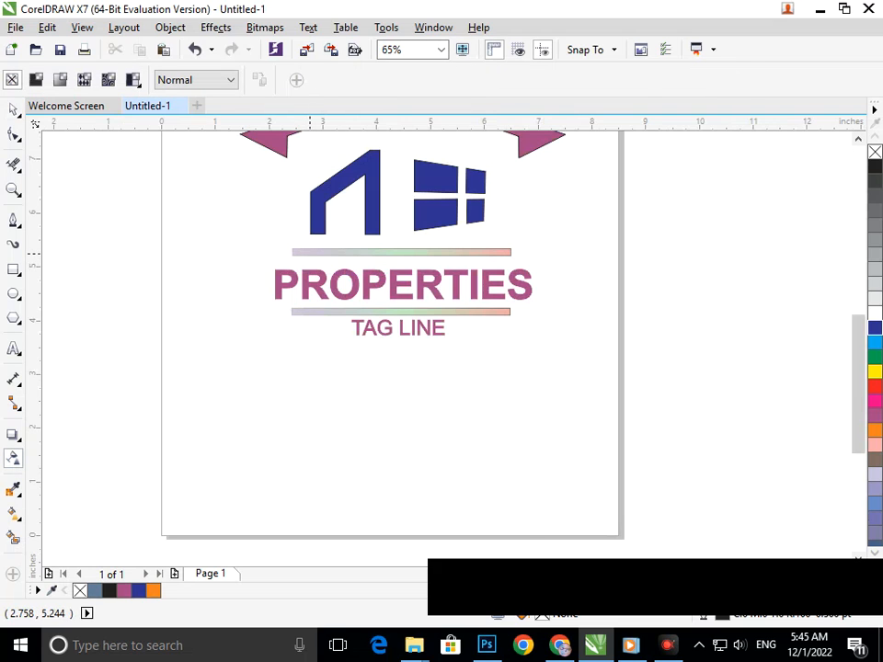
click(309, 252)
drag(532, 252, 485, 385)
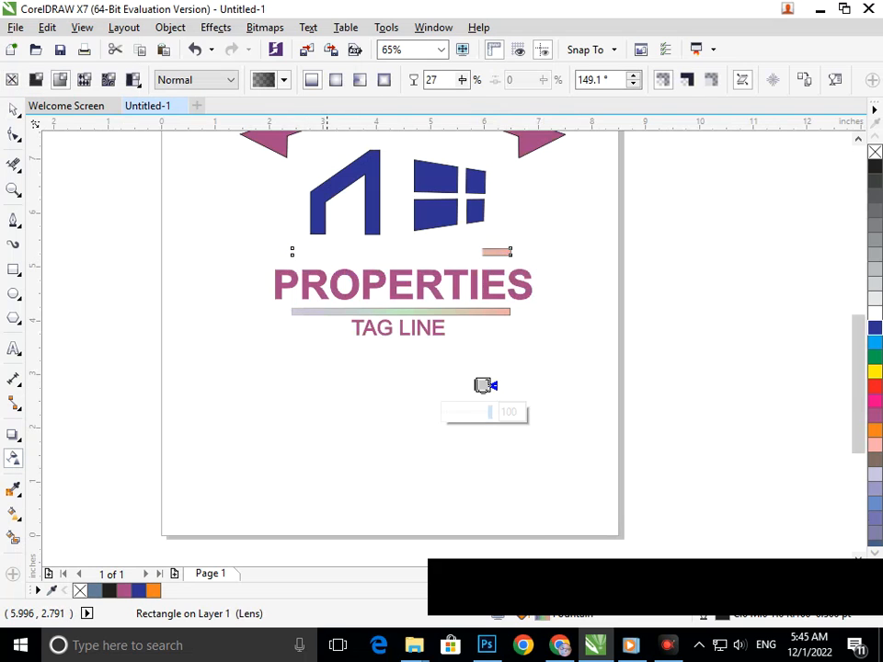
key(ctrl+z)
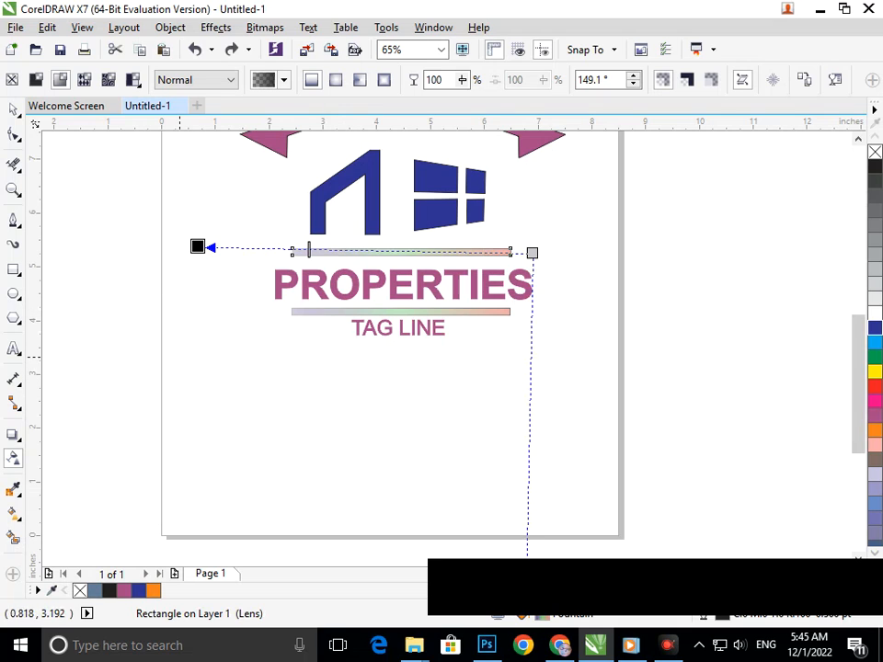
click(13, 109)
click(111, 345)
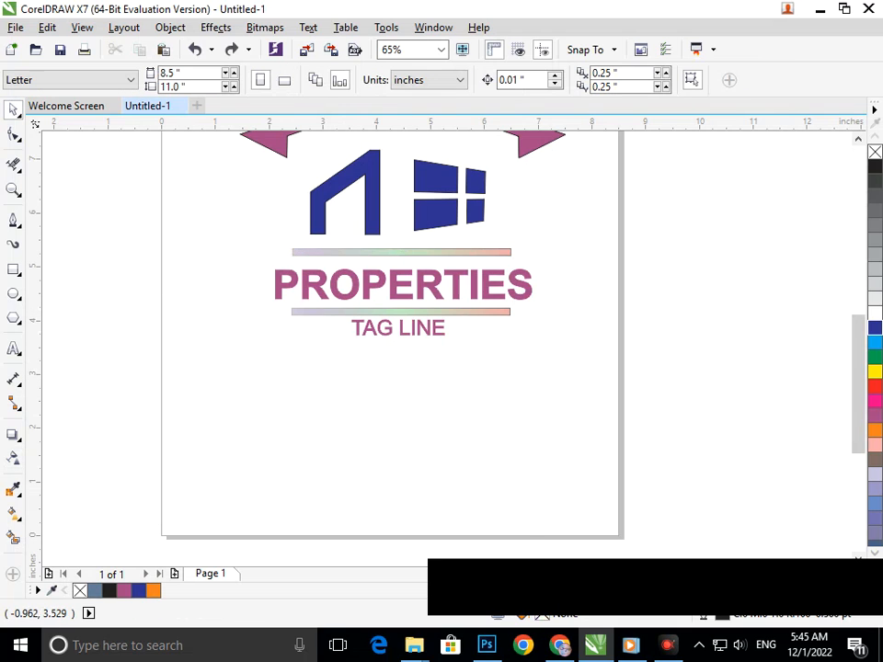
Try a drop shadow extending about 1 in out from the left end of the upper gradient bar, and undo it
click(13, 435)
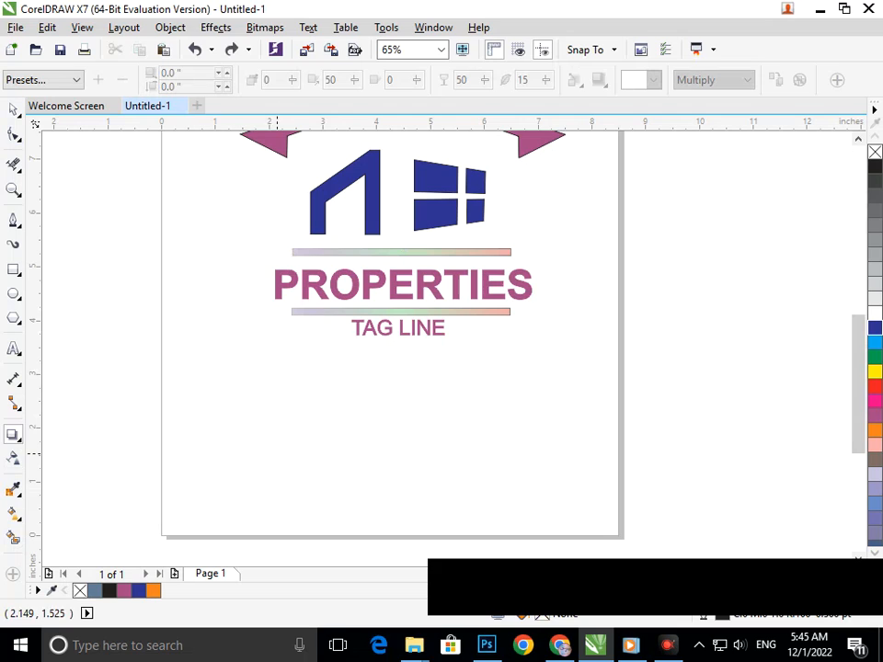
click(296, 252)
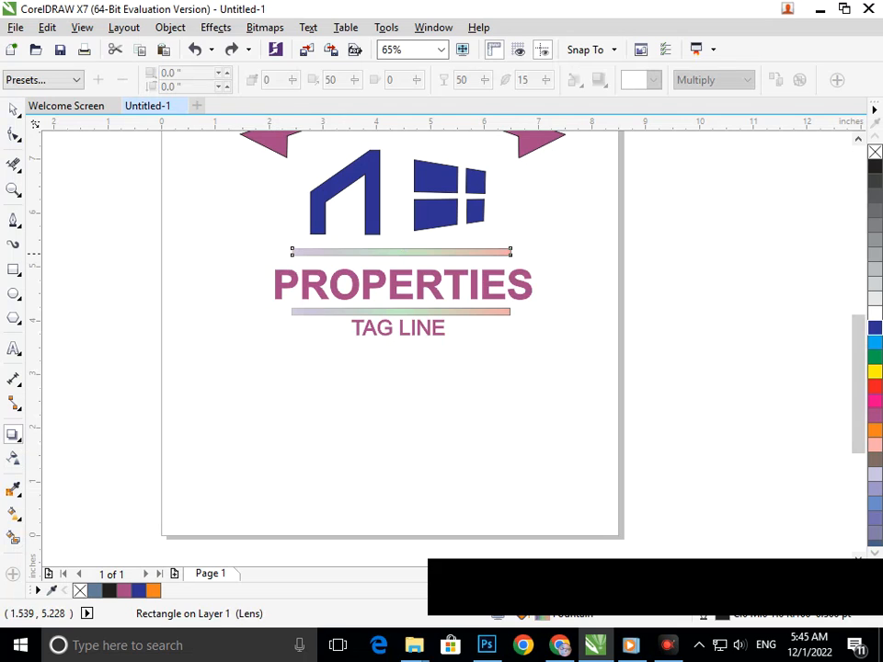
drag(291, 252, 239, 253)
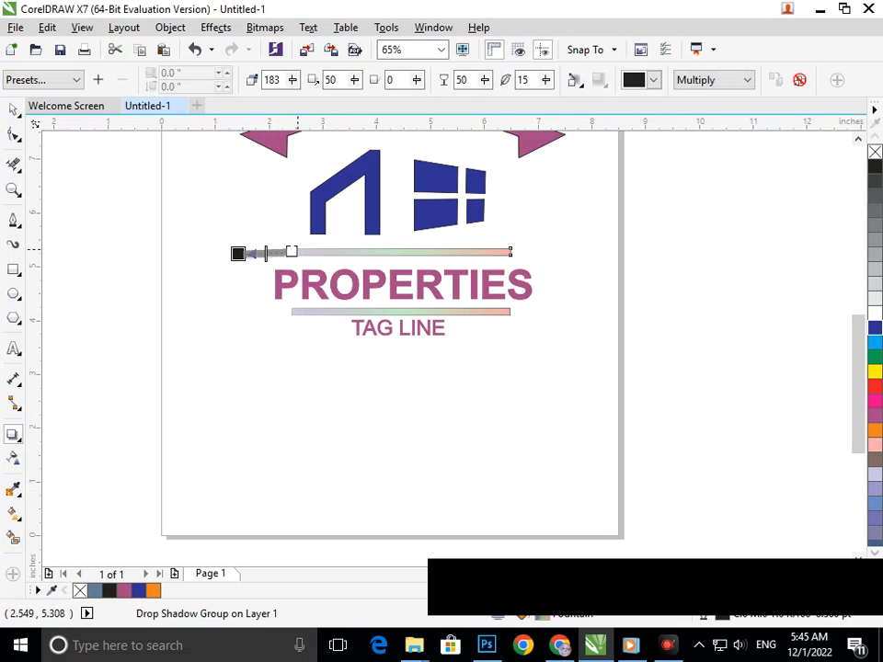
key(ctrl+z)
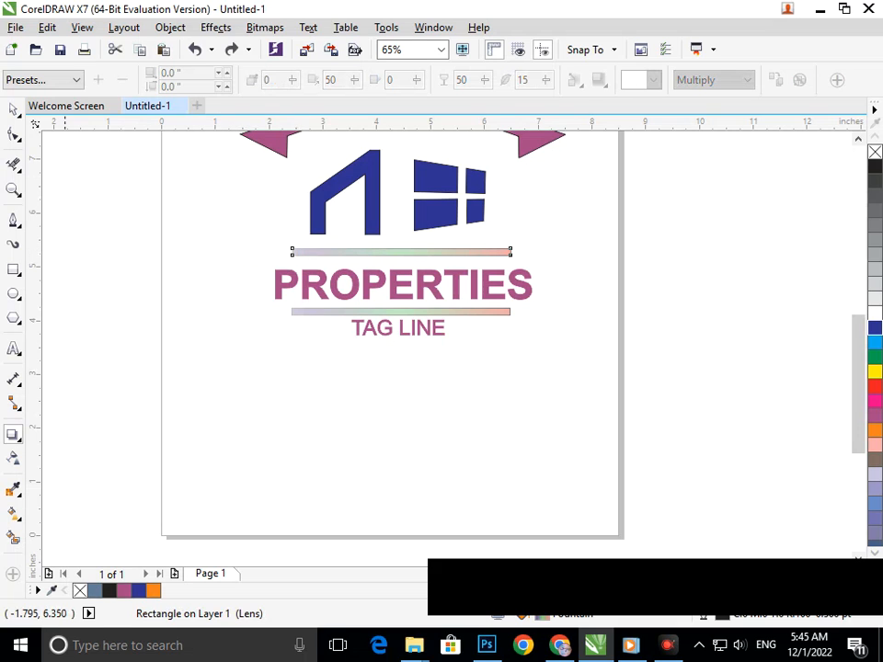
Thin the upper gradient bar to about 0.1 in tall by raising its lower edge, keeping its upper edge in place
click(14, 111)
click(214, 355)
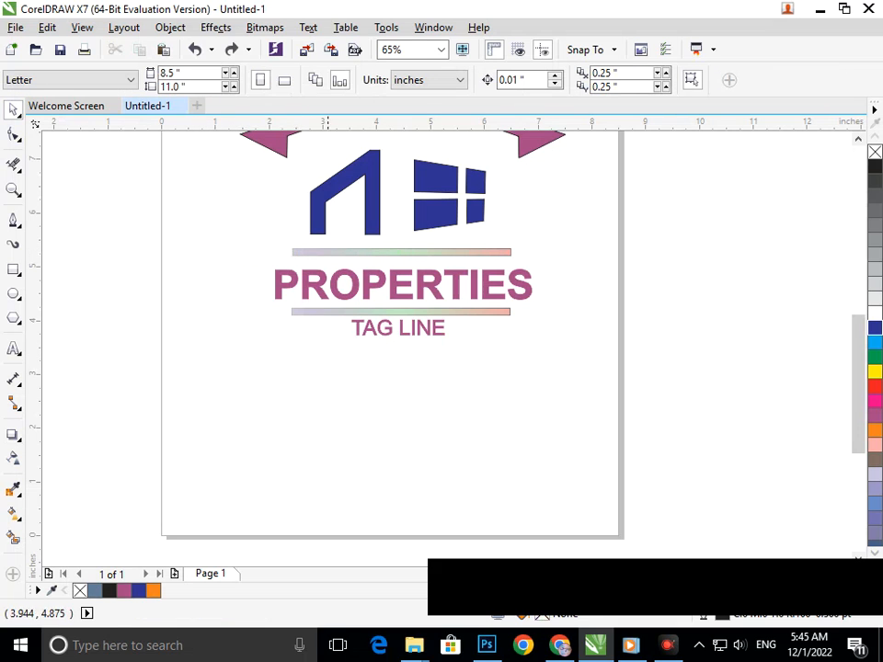
scroll(260, 386, down, 2)
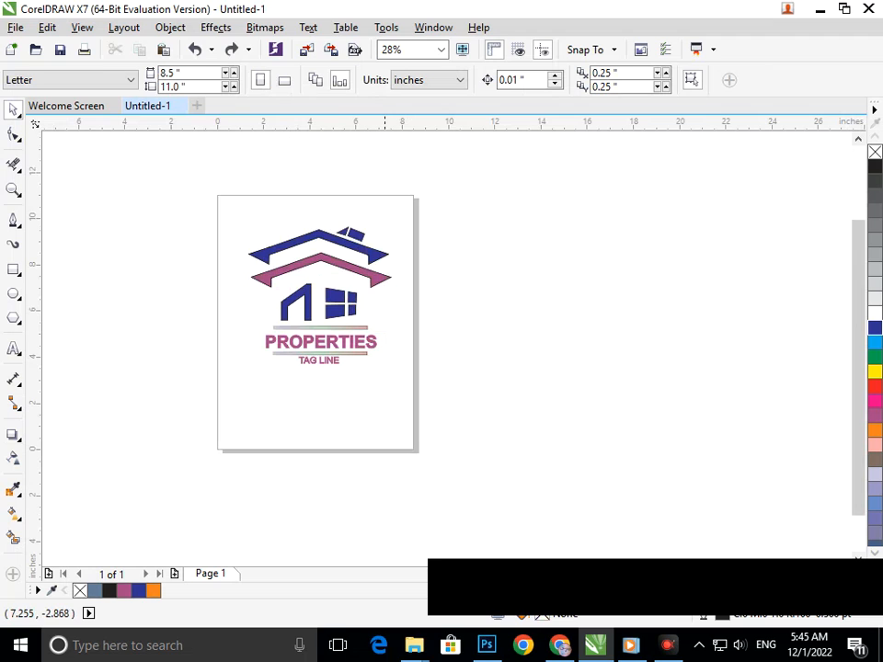
key(F2)
drag(247, 297, 518, 426)
key(F2)
drag(204, 223, 361, 249)
key(F2)
drag(272, 311, 480, 421)
click(387, 513)
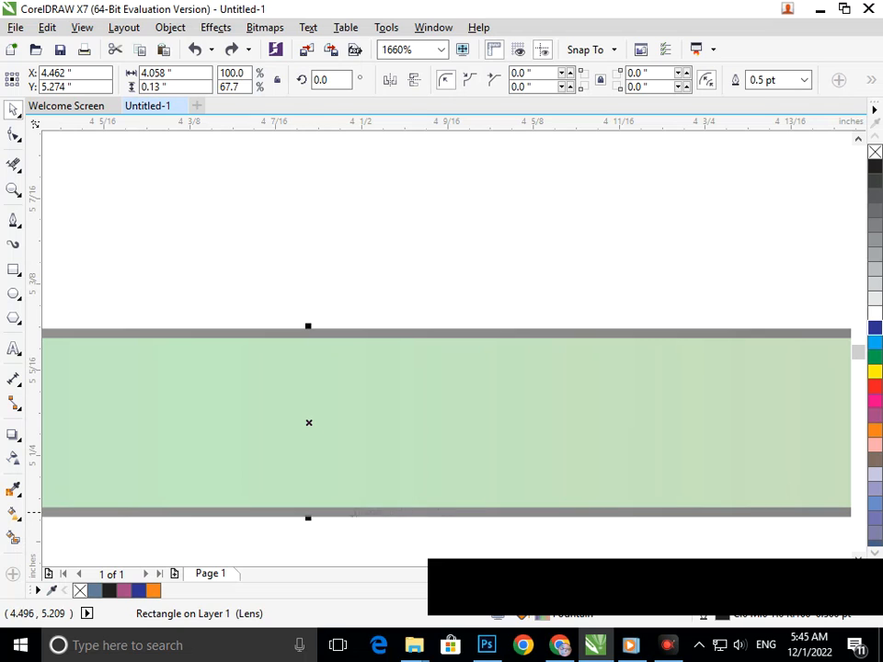
drag(308, 518, 310, 469)
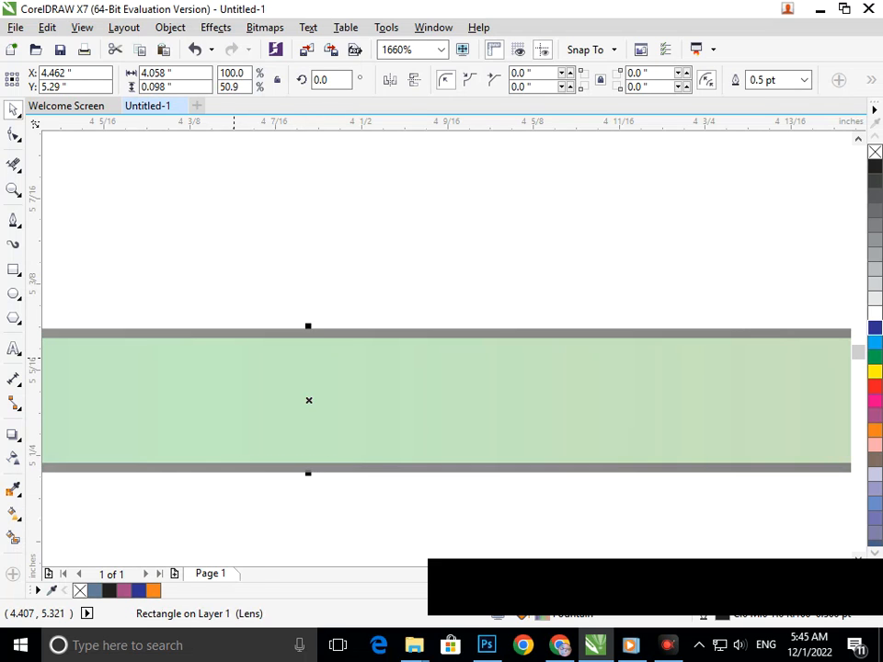
Delete the thicker bar below PROPERTIES and put a copy of the thinned upper gradient bar in its place
key(F3)
key(F3)
click(245, 362)
click(245, 321)
key(Delete)
drag(253, 241, 256, 319)
click(350, 470)
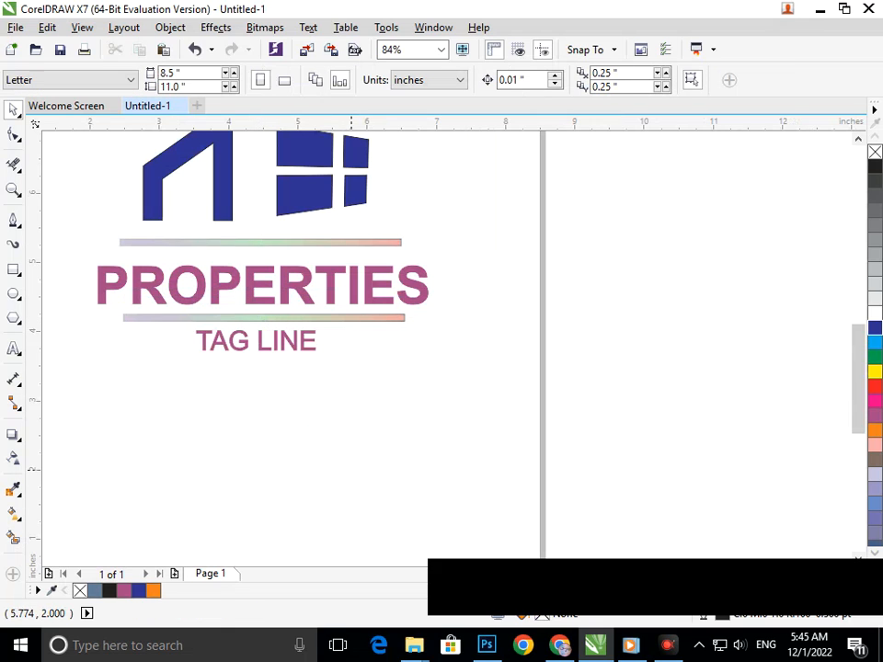
Nudge the lower gradient bar 0.01 in left to align it more closely with the upper bar
scroll(350, 370, down, 3)
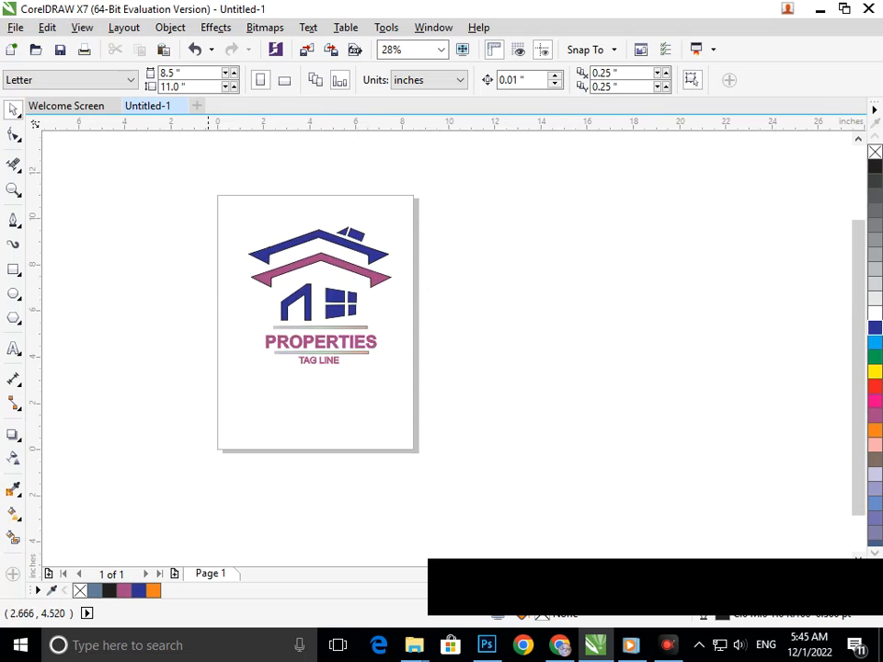
scroll(266, 377, up, 3)
click(428, 306)
key(Left)
key(Left)
key(Right)
key(Escape)
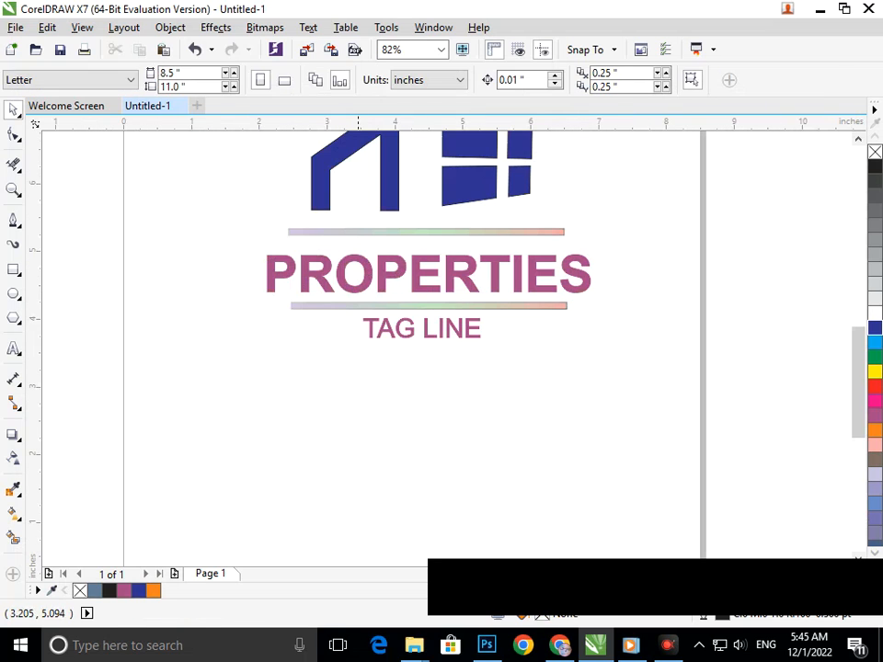
Group all the logo artwork, including both text lines and bars, and center the group on the page
scroll(265, 375, down, 3)
drag(212, 199, 440, 372)
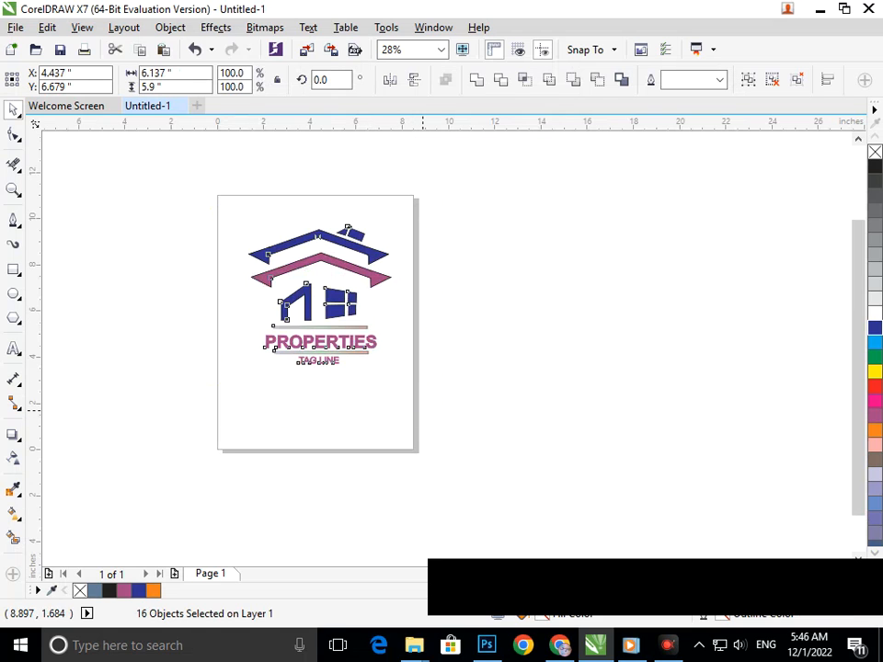
key(ctrl+g)
key(p)
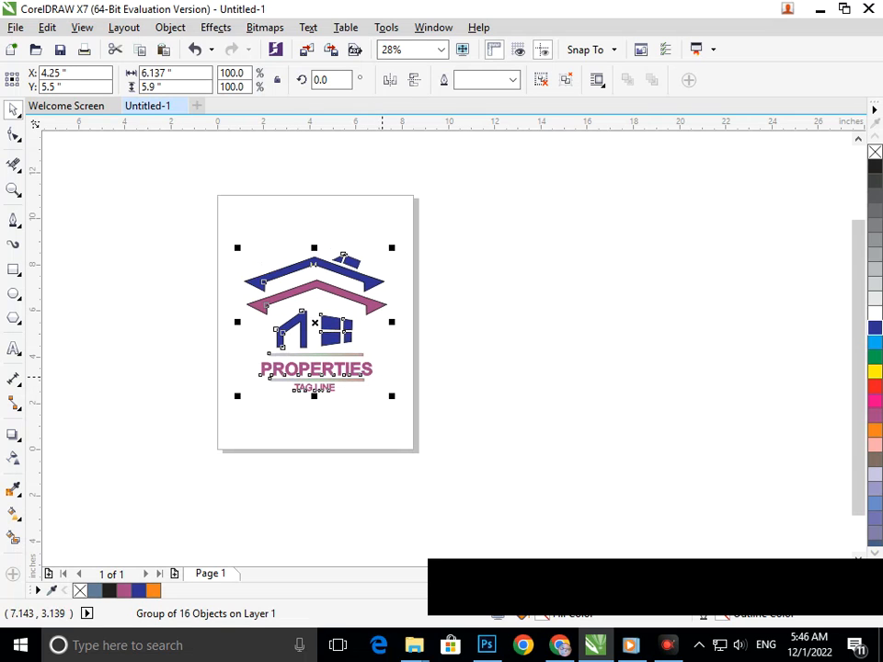
Scale the logo group down proportionally about its center to about 5.5 in wide
drag(242, 396, 248, 390)
click(324, 435)
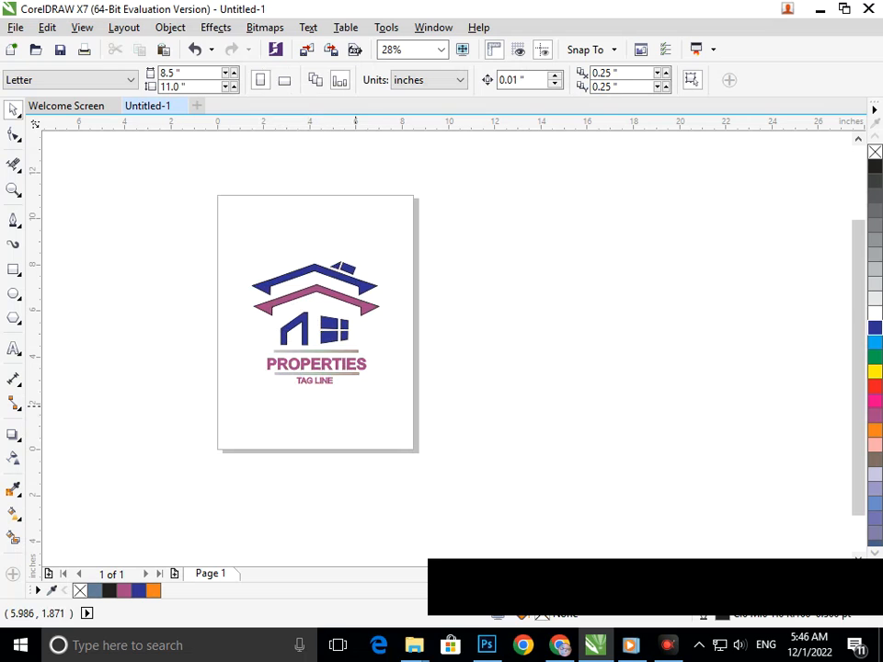
drag(203, 177, 429, 468)
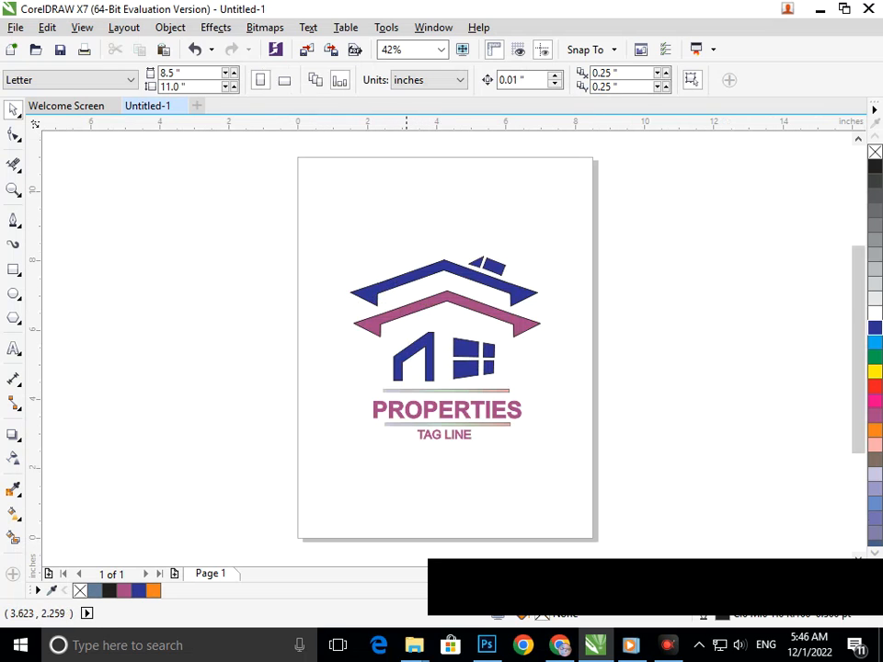